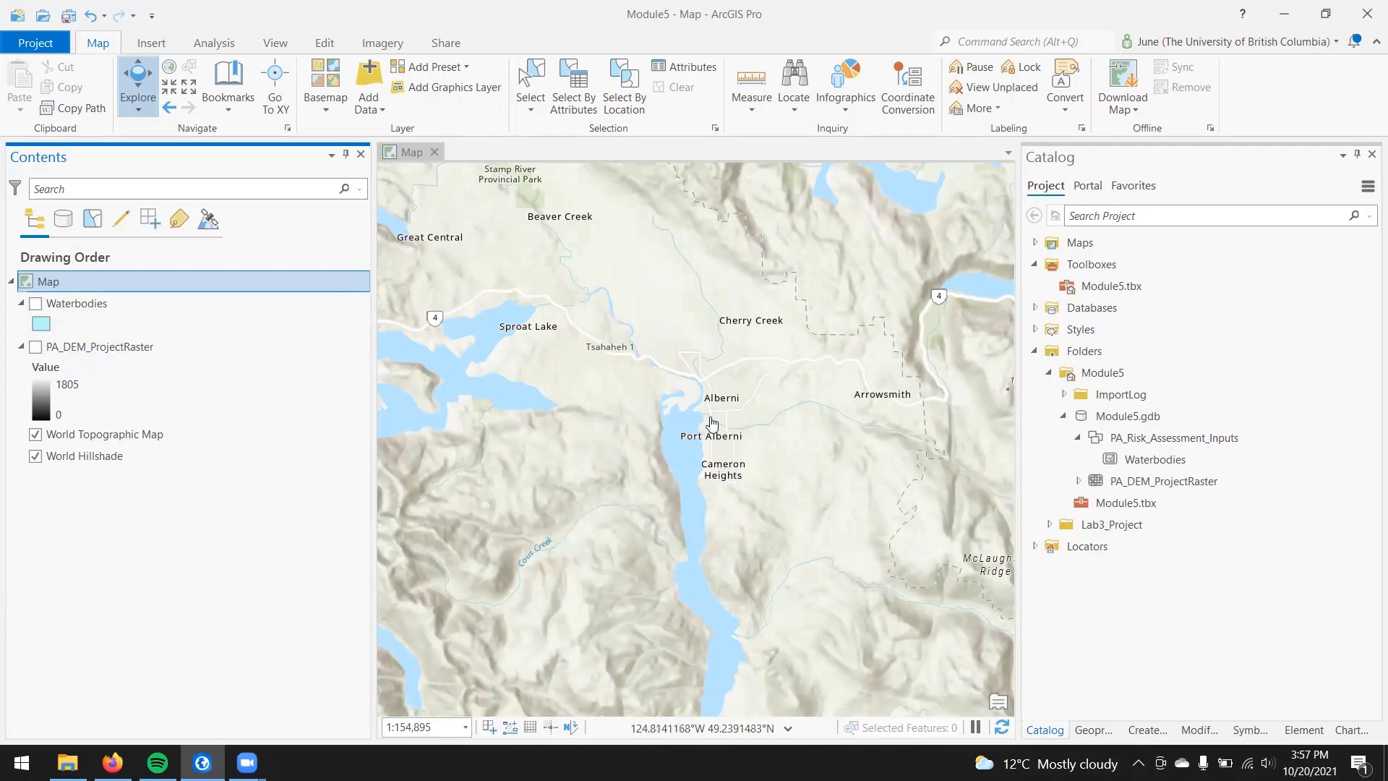
Step: Show the PA_DEM_ProjectRaster and Waterbodies layers on the map
click(35, 350)
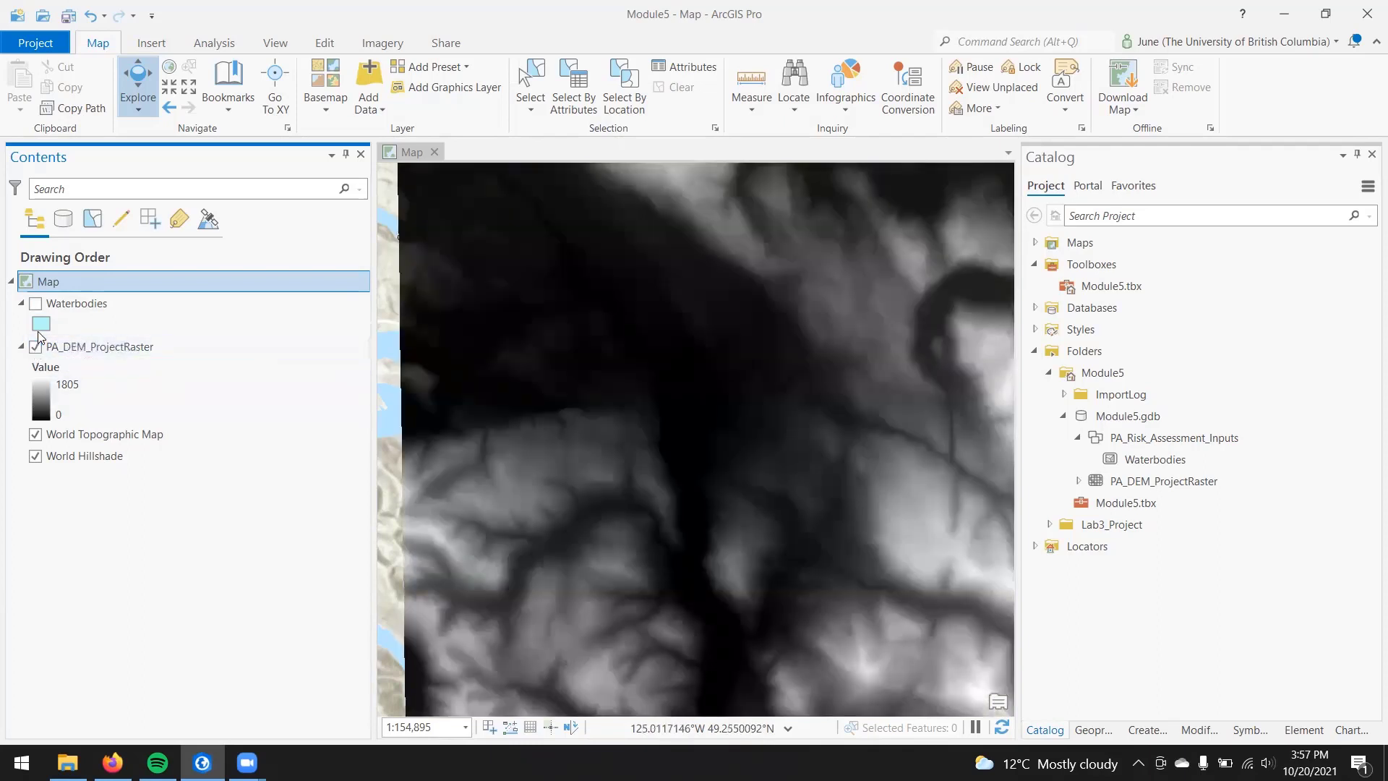
click(36, 304)
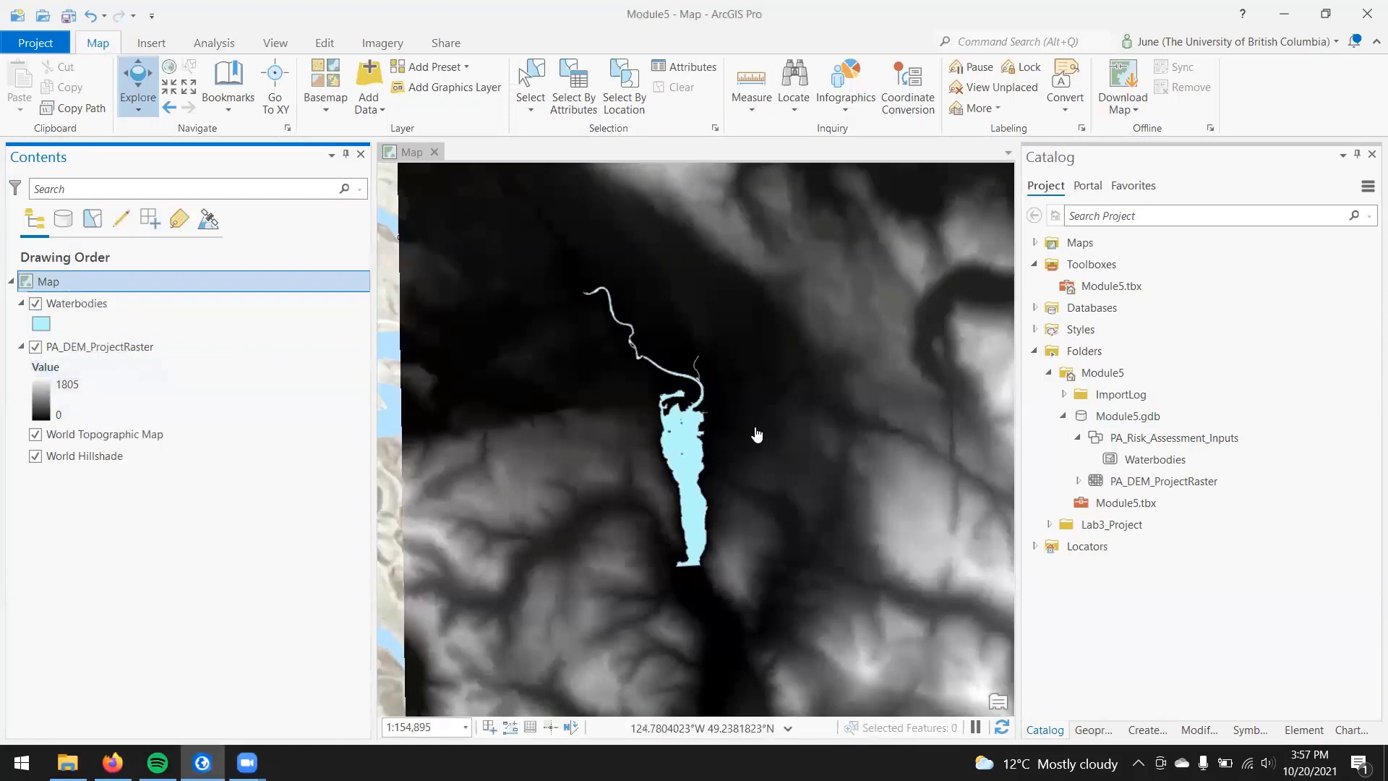
click(893, 513)
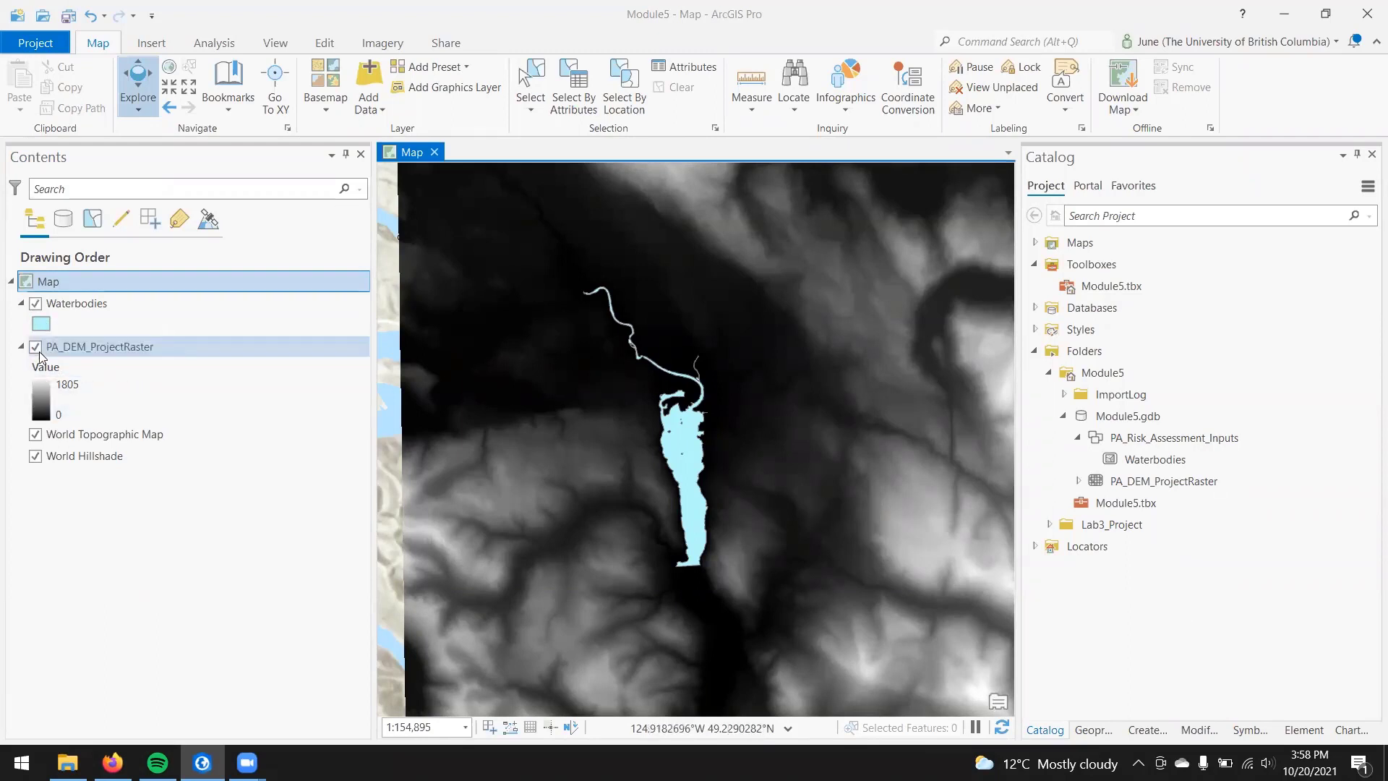
Step: Hide the Waterbodies and elevation raster layers to view the base map, and show both layers again
click(34, 304)
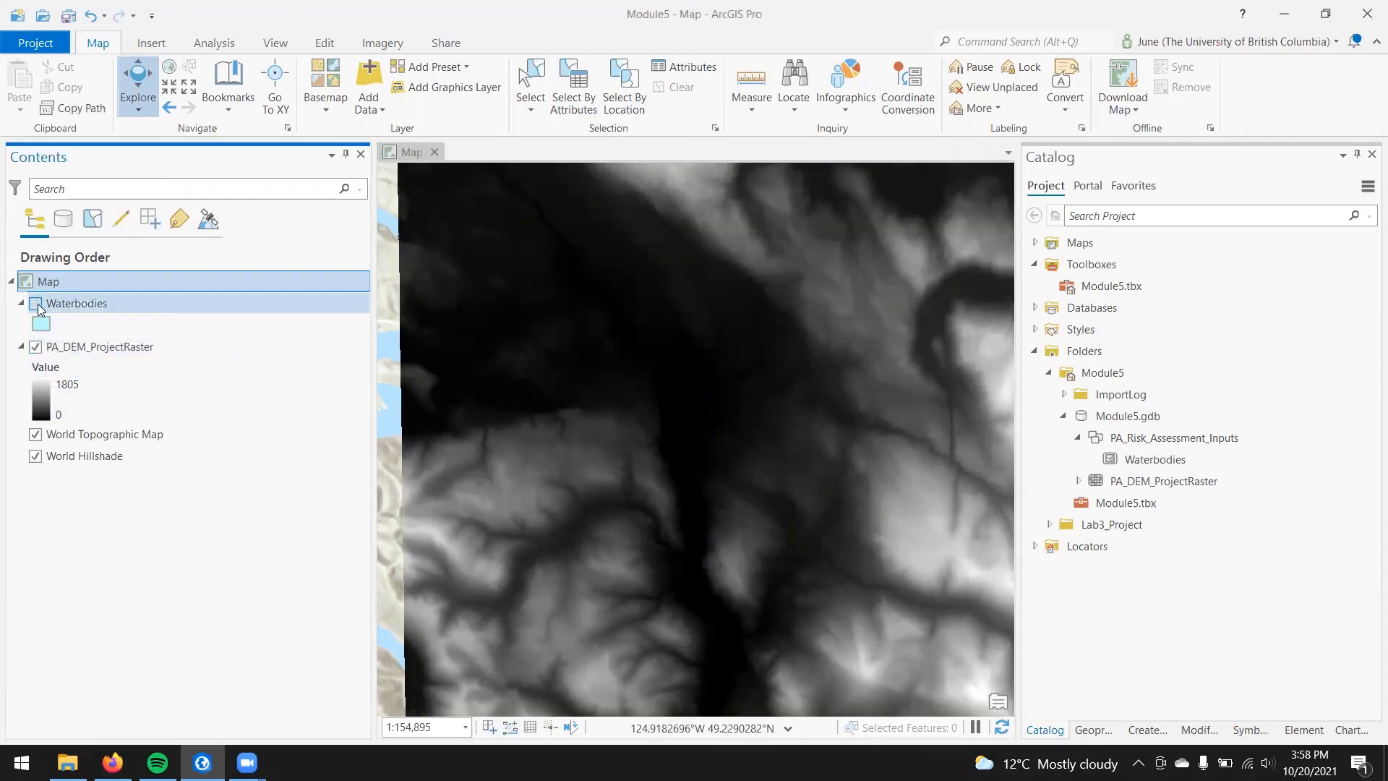
click(36, 347)
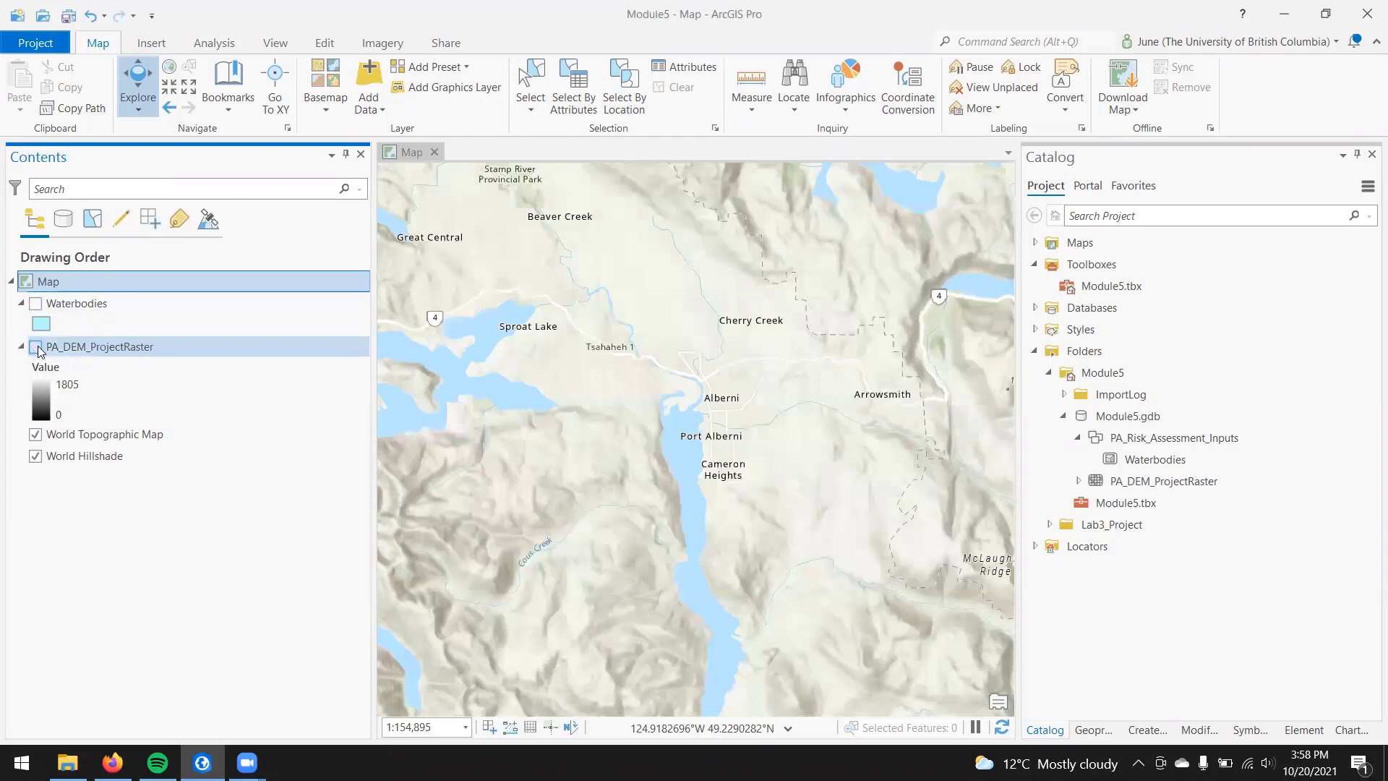
click(36, 348)
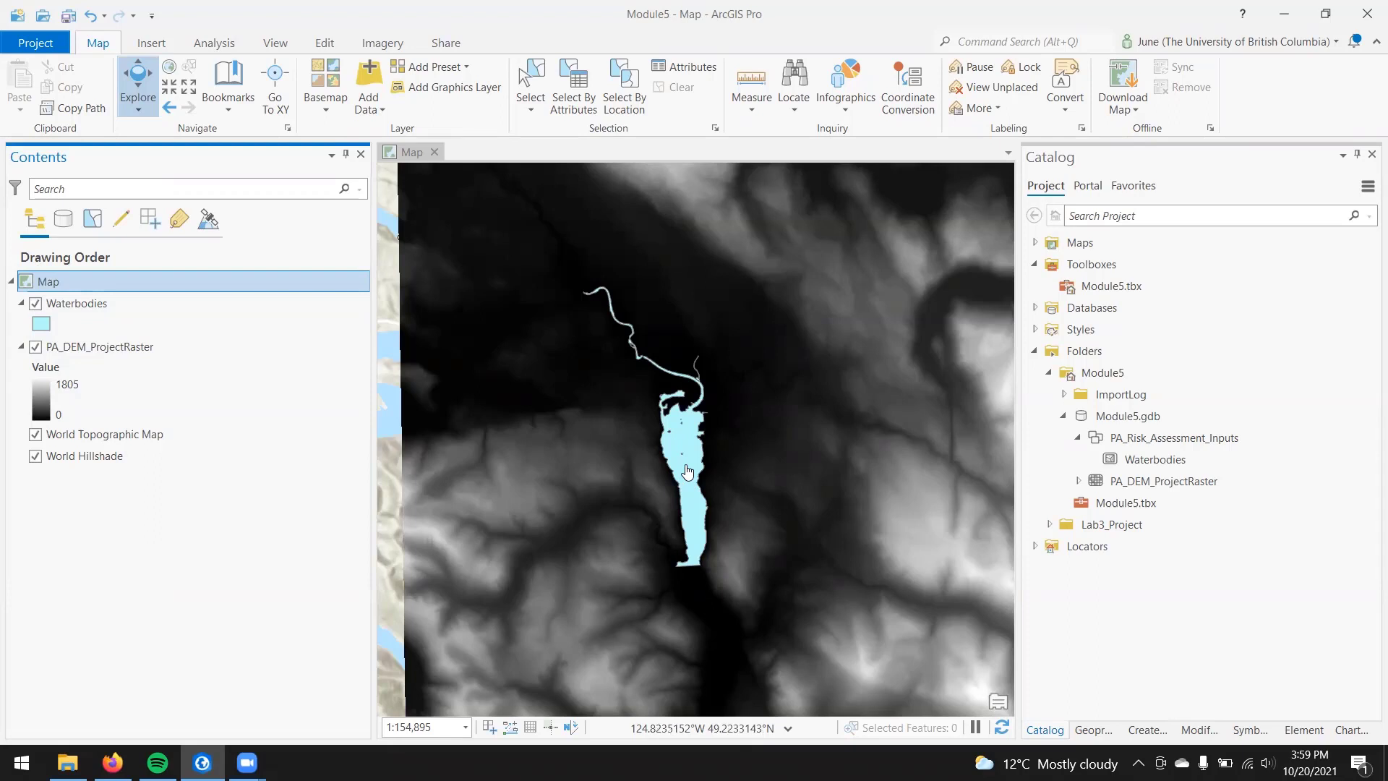
Step: Create a new model in the Module5.tbx toolbox of the Module5 folder
mouse_move(1138, 500)
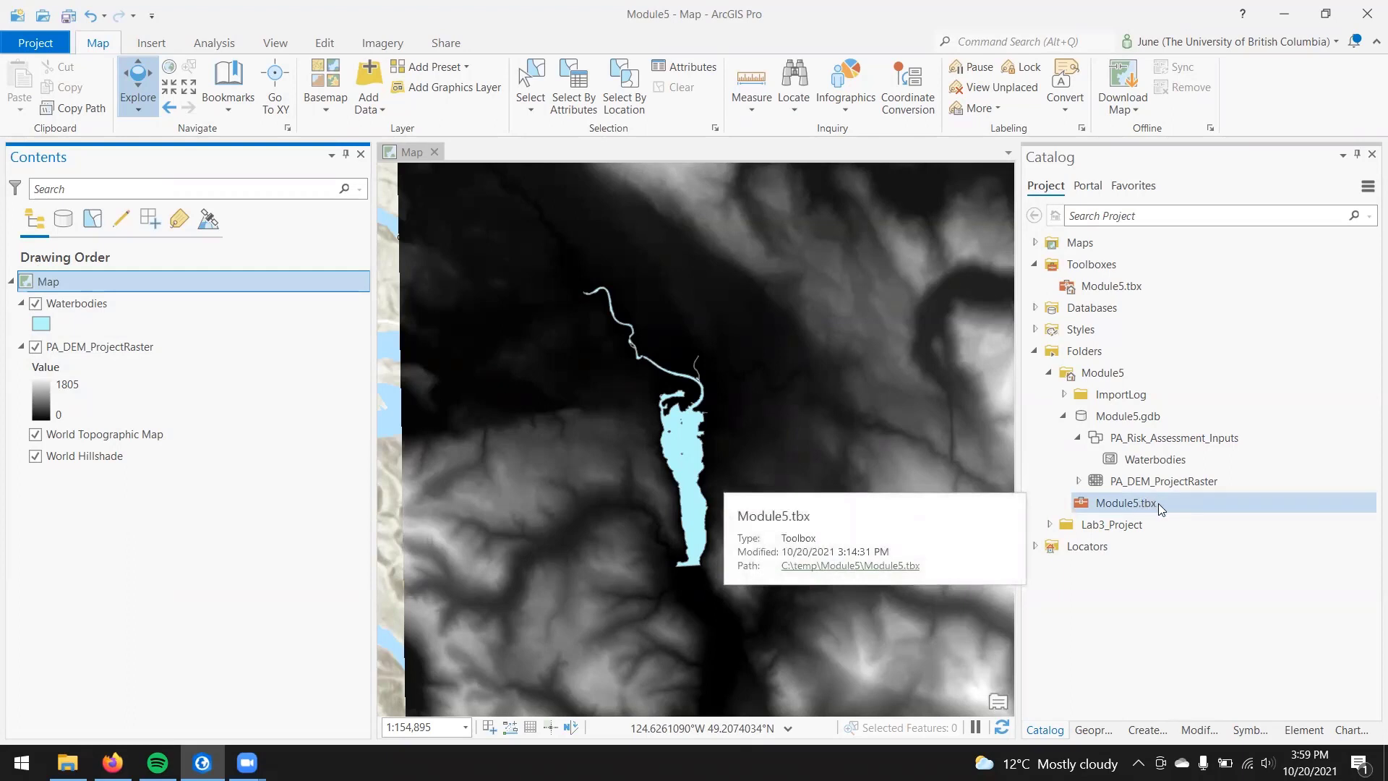
right_click(1158, 503)
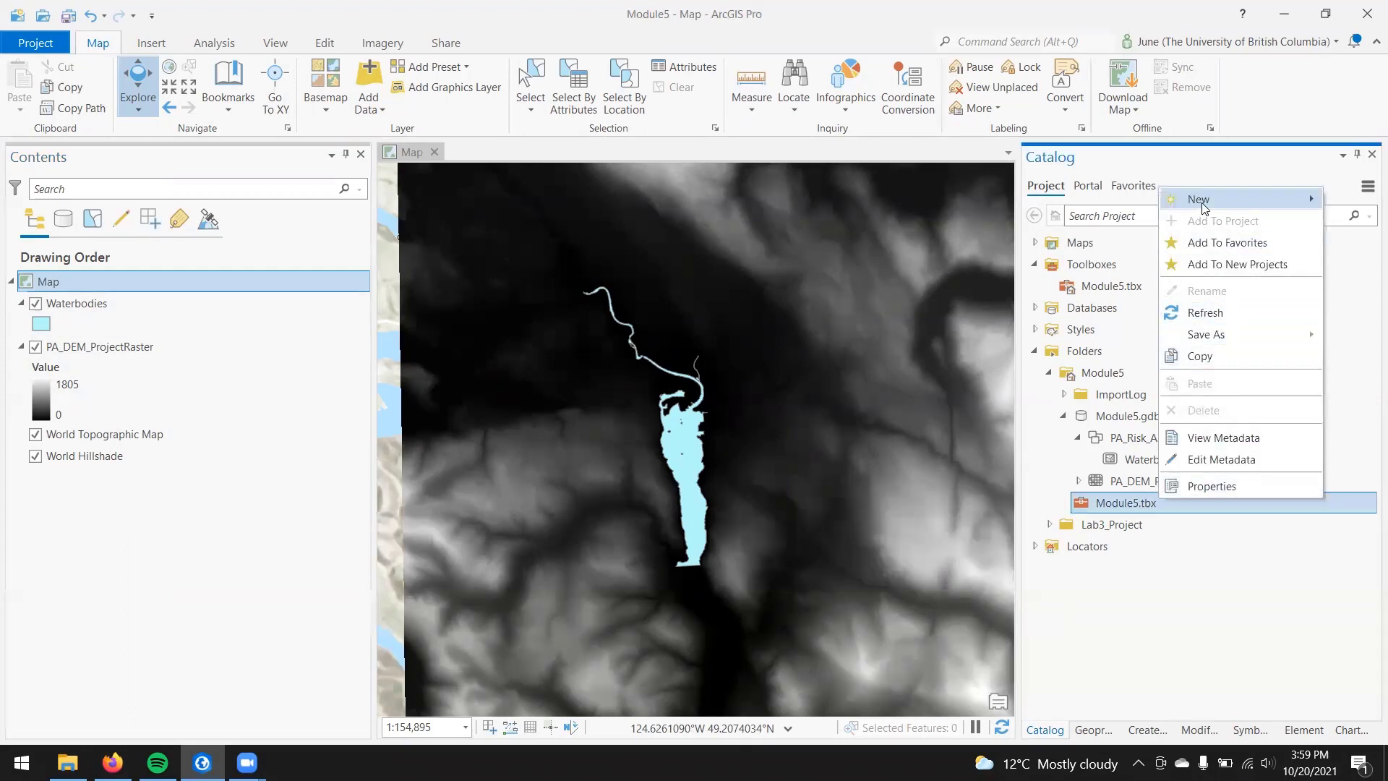
mouse_move(1206, 208)
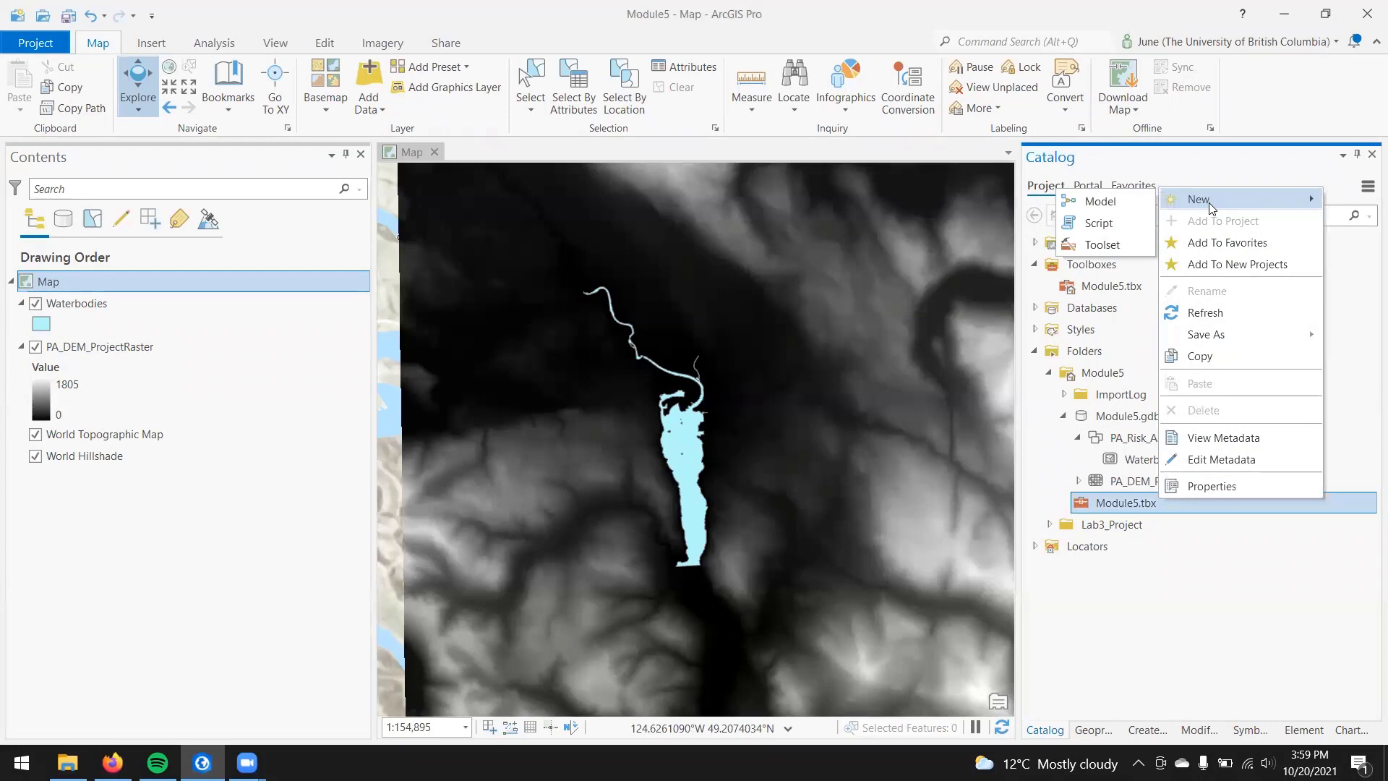
click(1108, 201)
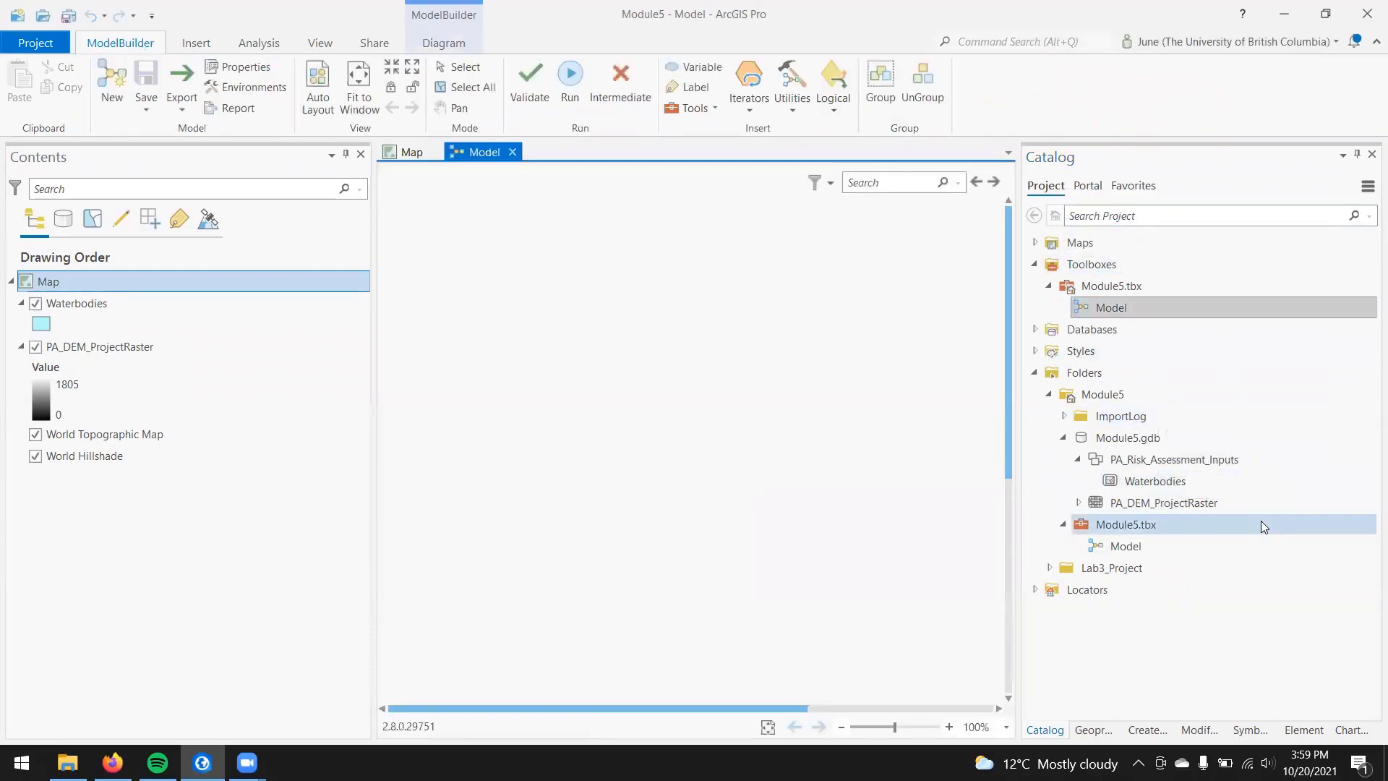
right_click(1265, 524)
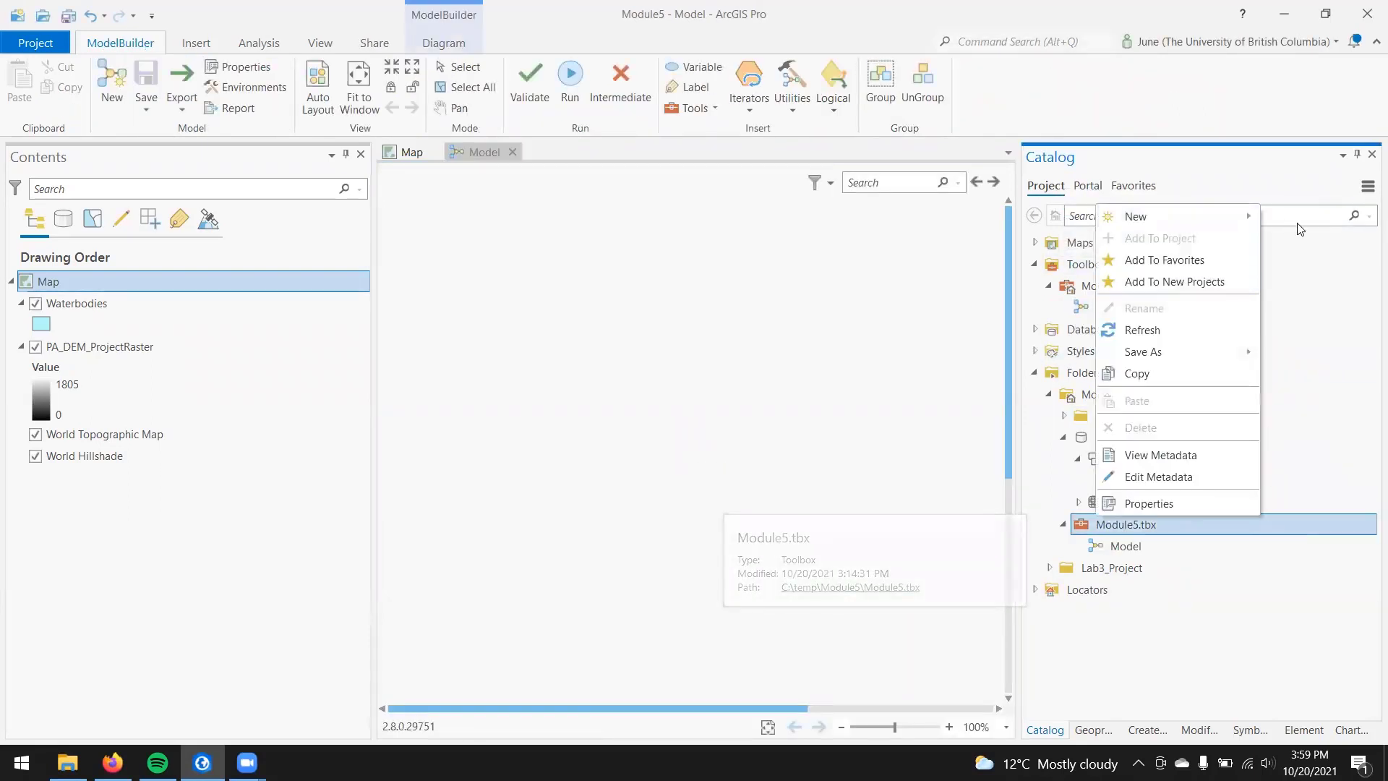
click(1139, 547)
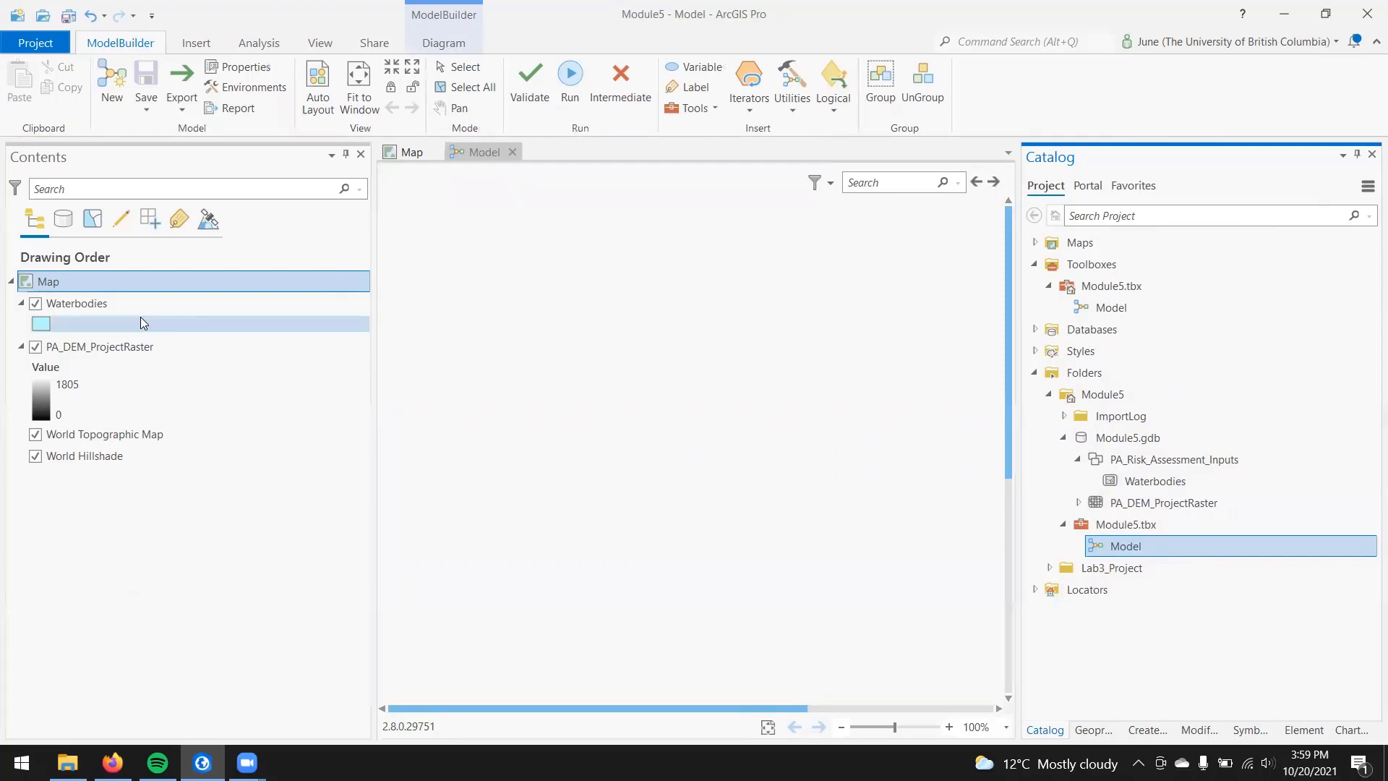
Step: Add the Waterbodies and PA_DEM_ProjectRaster layers to the model canvas as inputs, with the raster below Waterbodies
drag(92, 301, 499, 307)
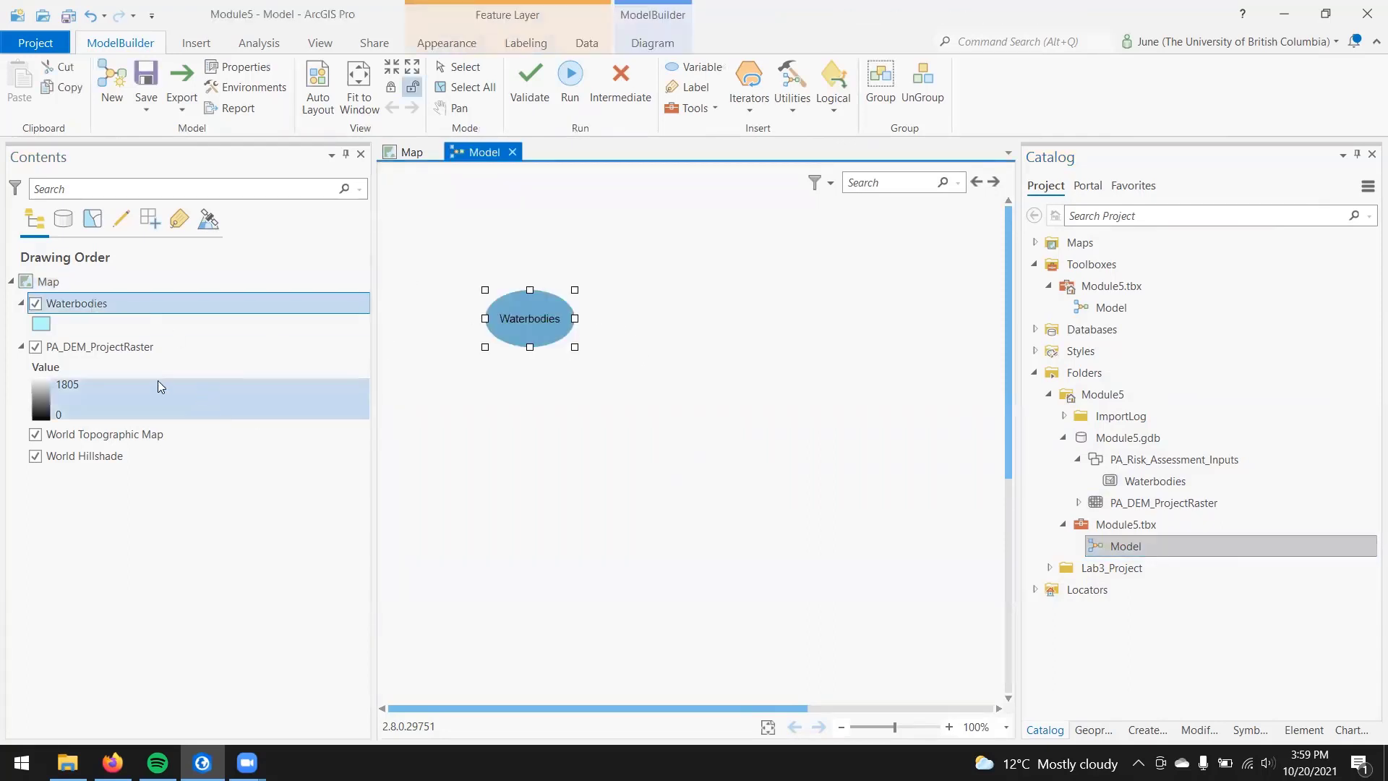
click(134, 341)
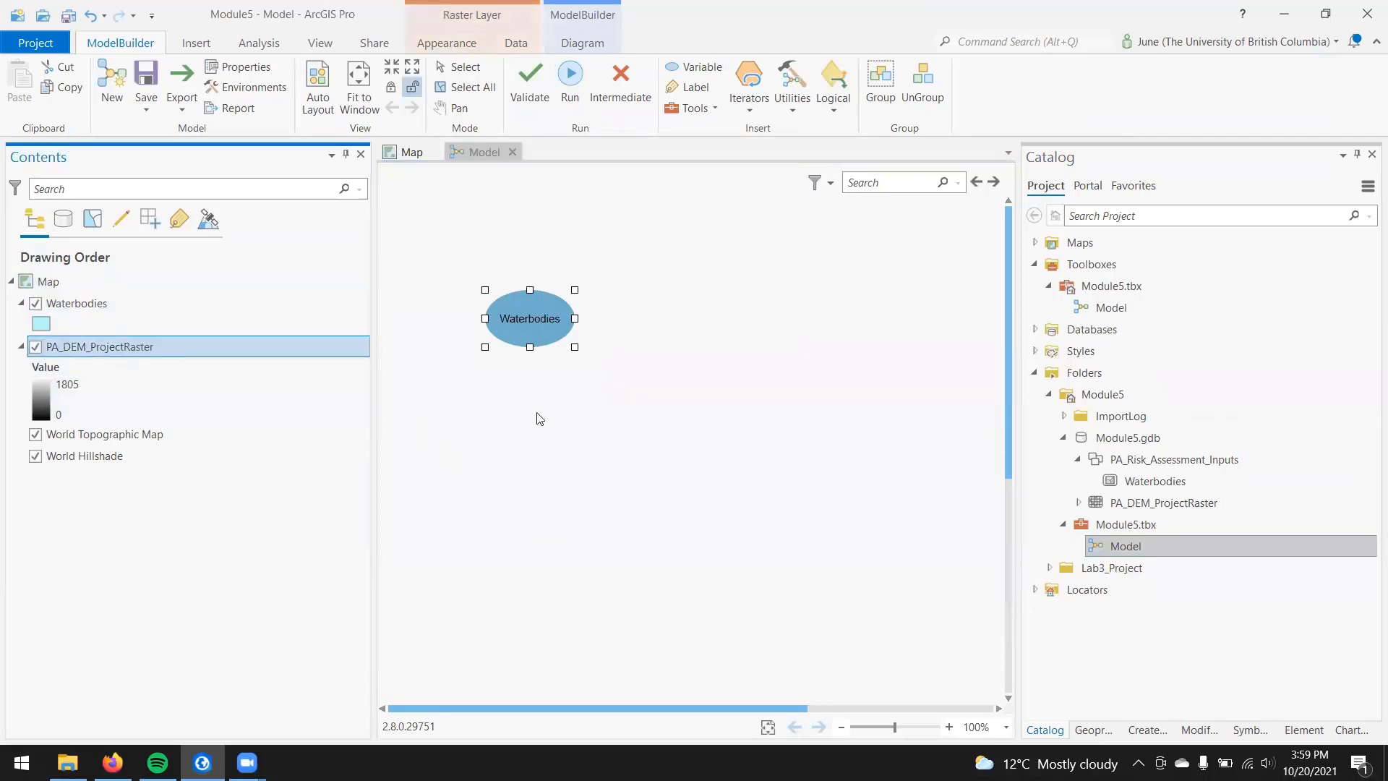
drag(74, 342, 551, 474)
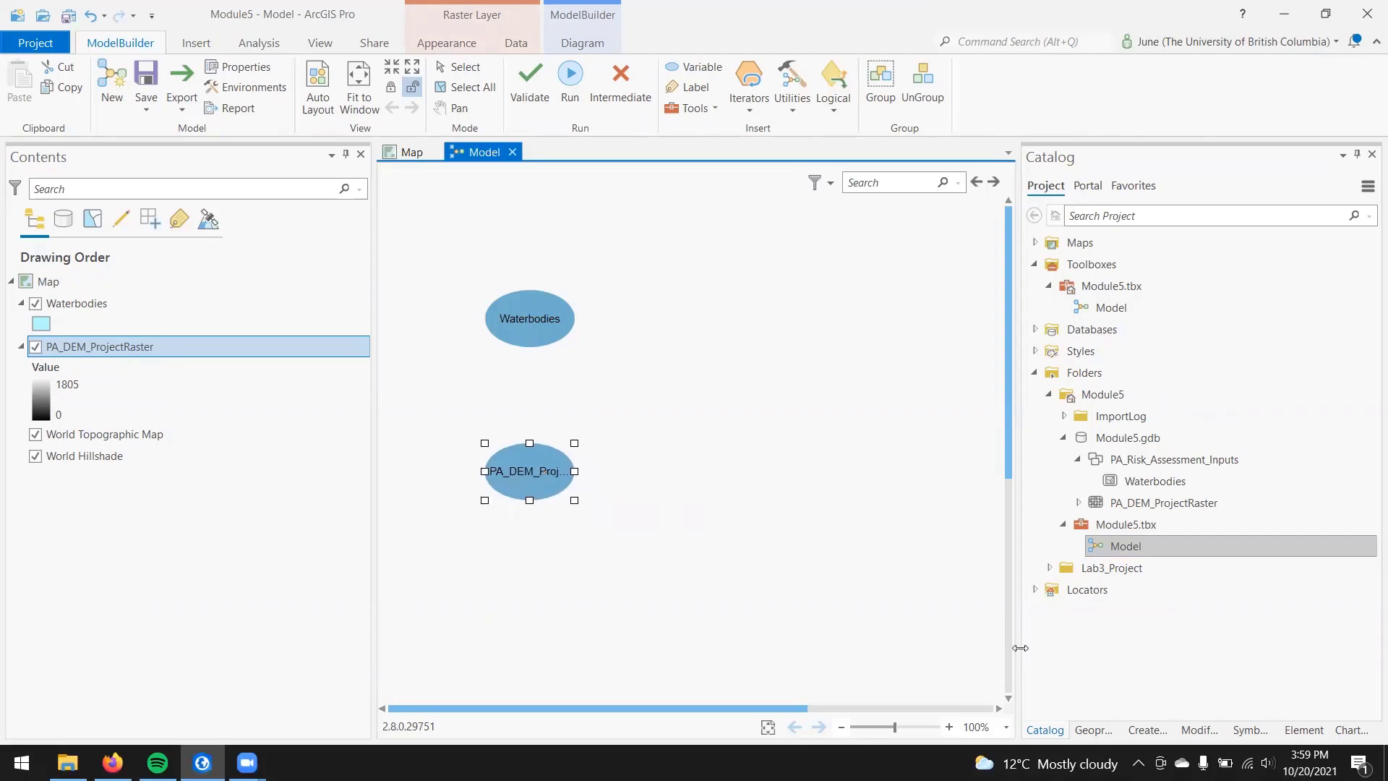
Step: Search the geoprocessing tools for "rec" and add the Spatial Analyst Reclassify tool to the model beside the PA_DEM_ProjectRaster variable
click(1093, 734)
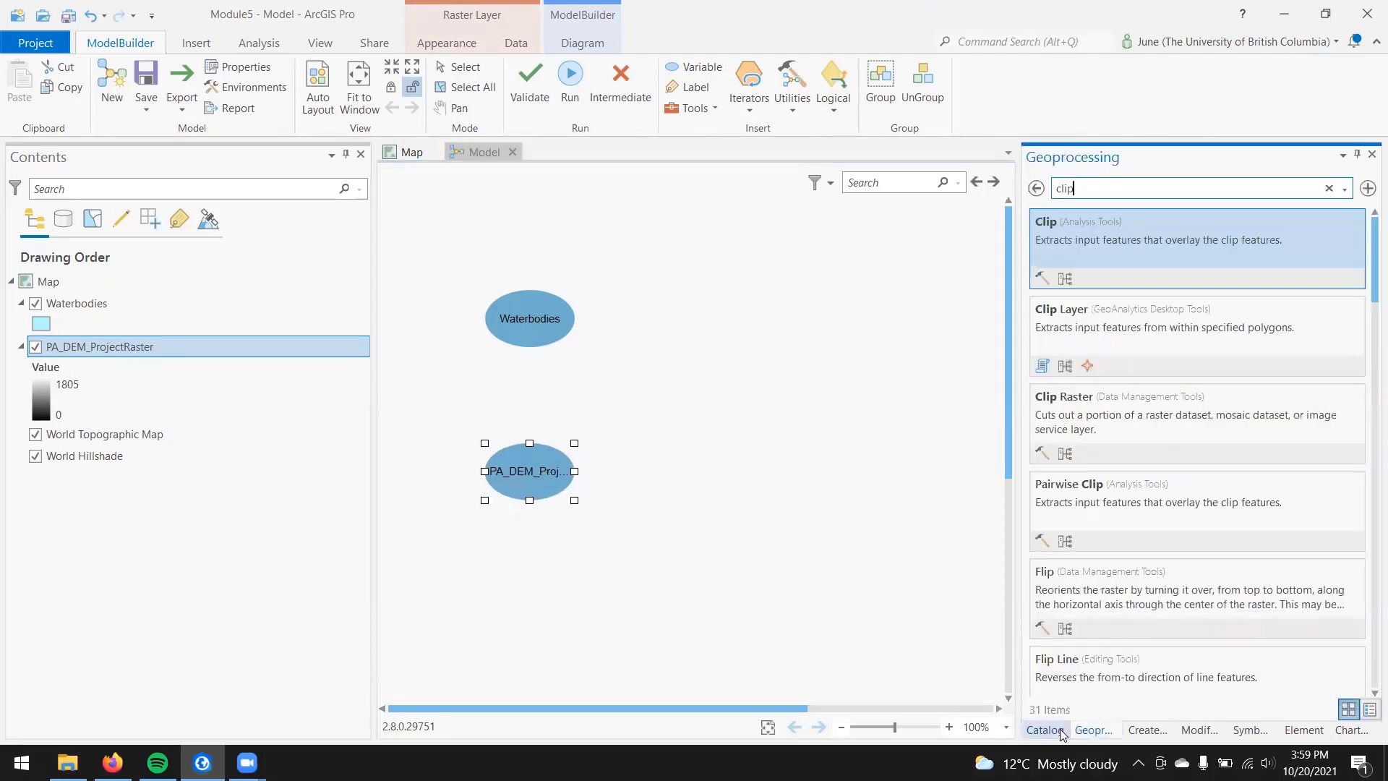
click(1328, 188)
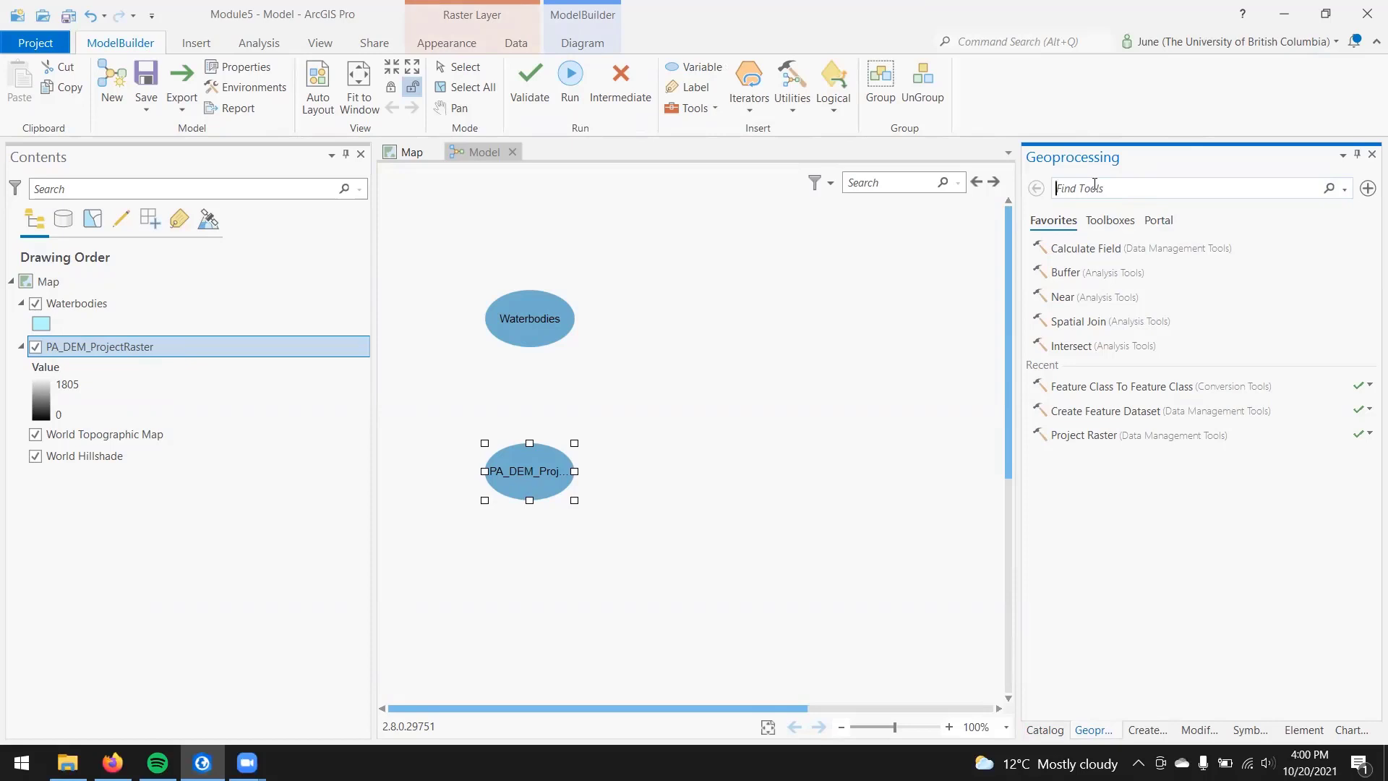
text(rec)
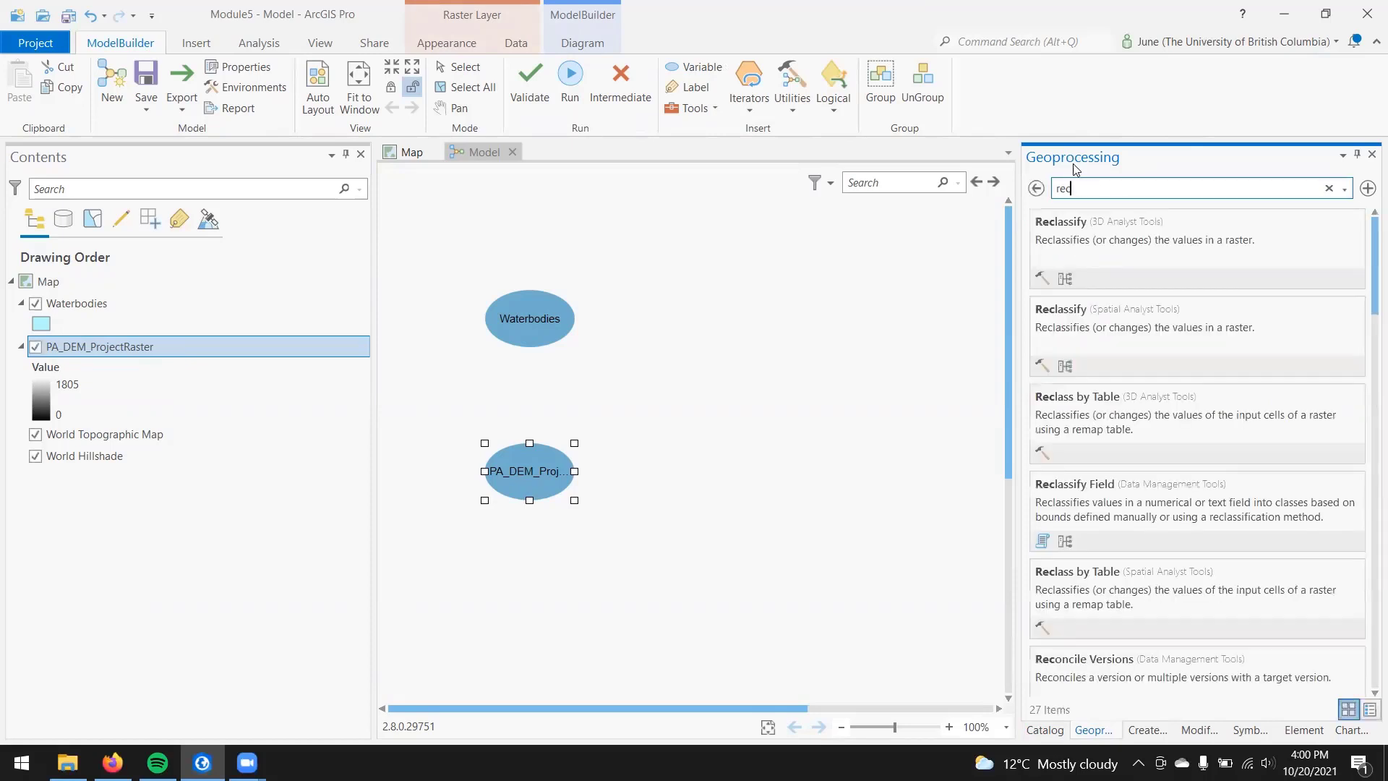
drag(1132, 296, 694, 473)
double_click(695, 474)
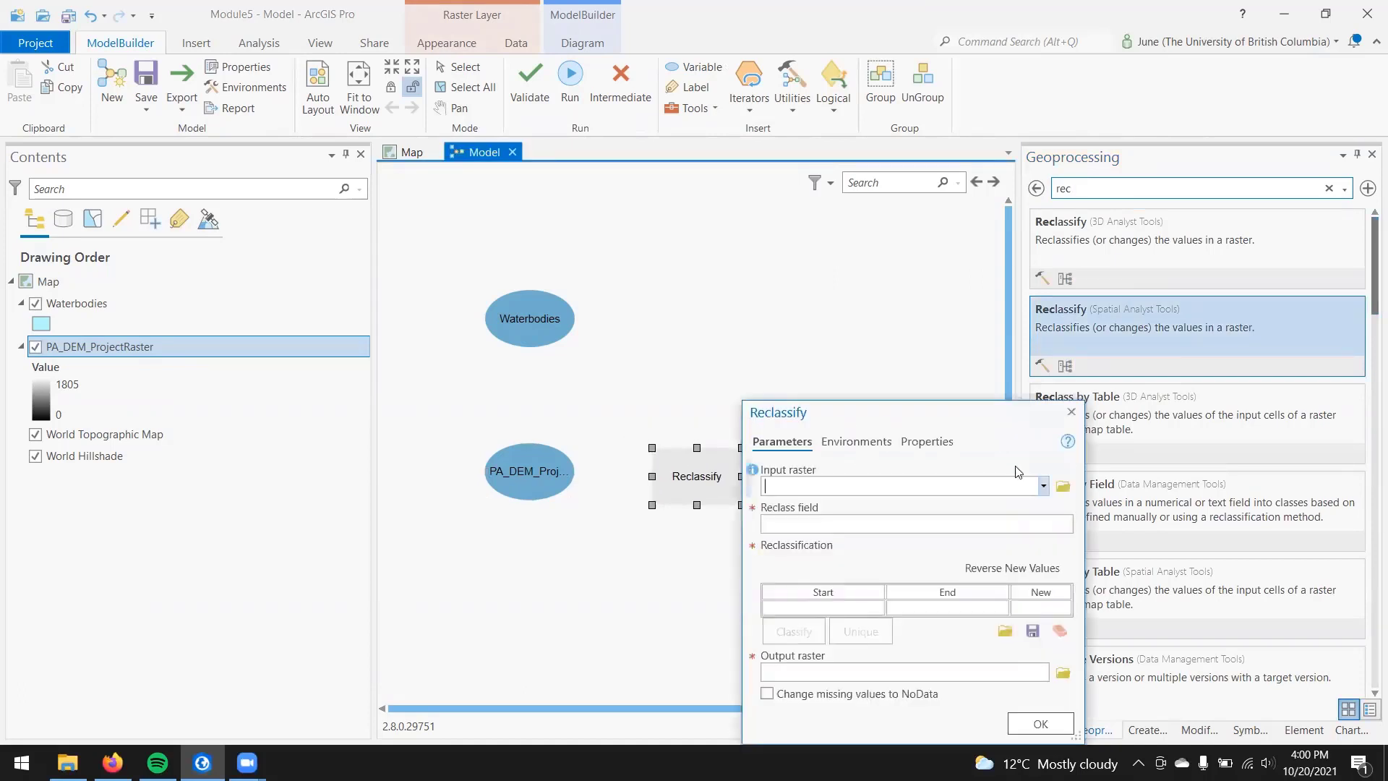
click(1043, 484)
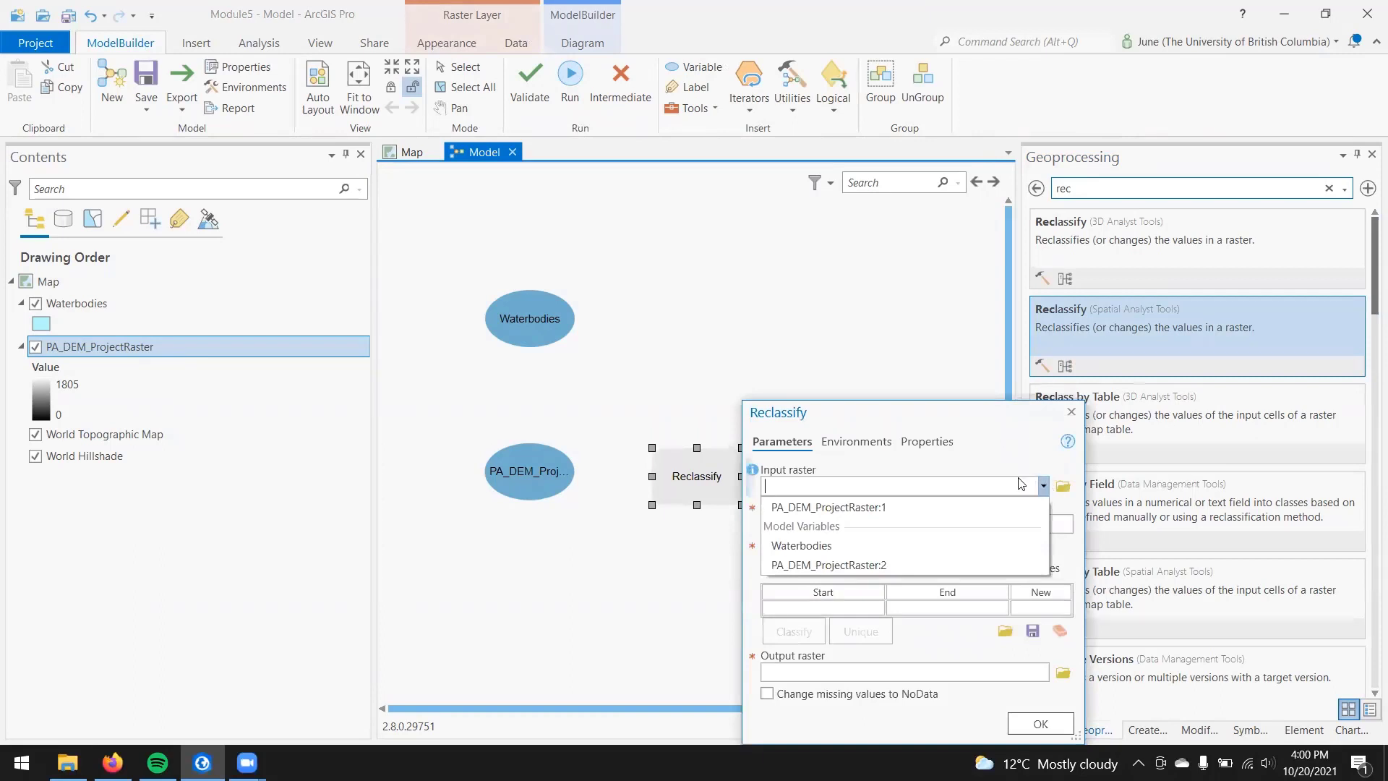
click(1071, 412)
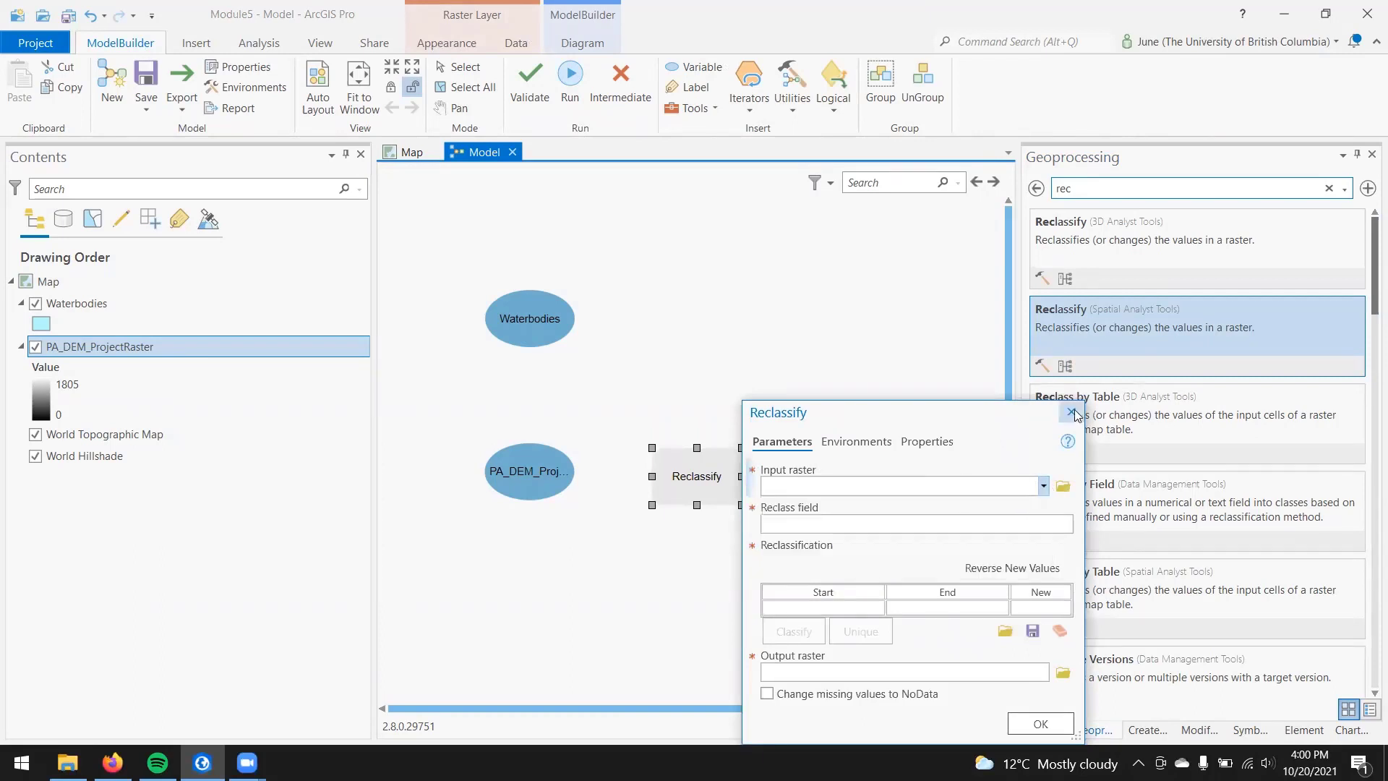
click(1071, 412)
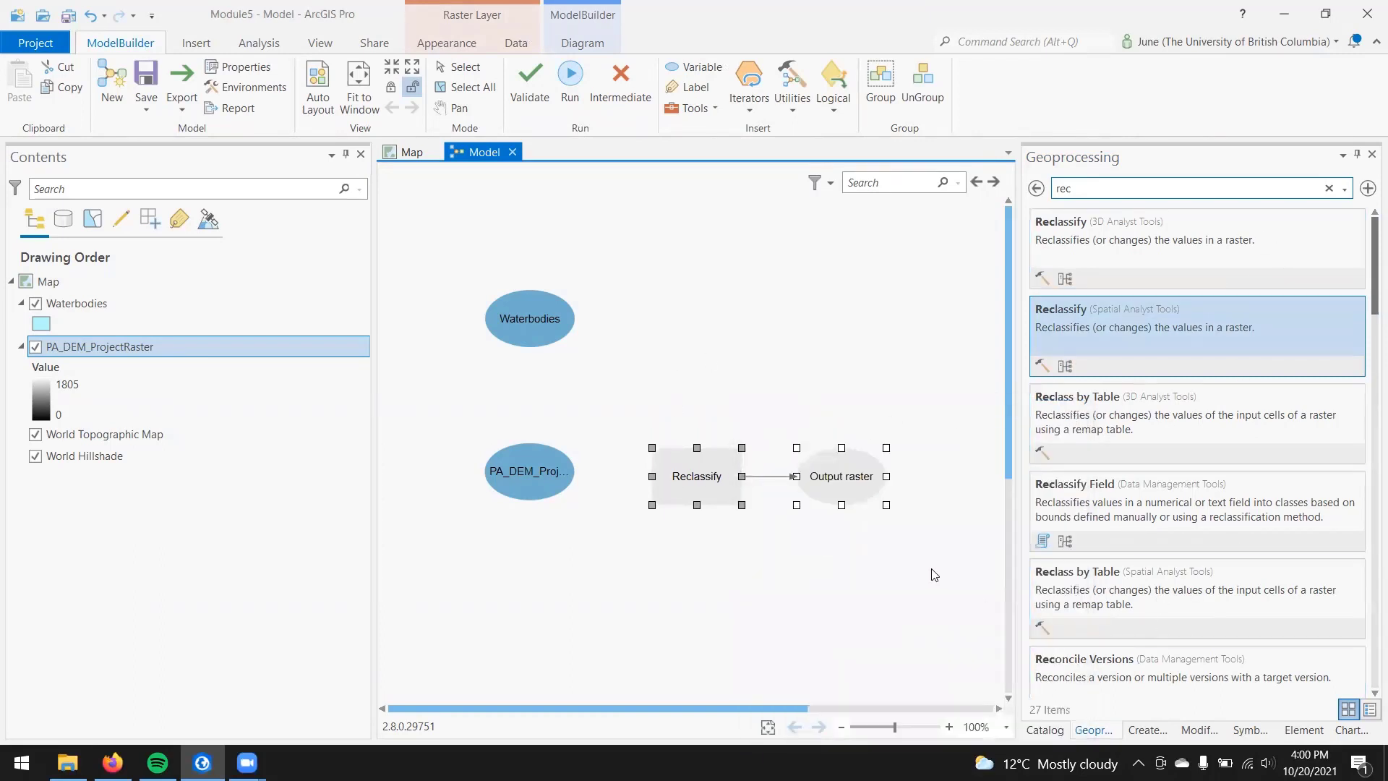
click(1165, 340)
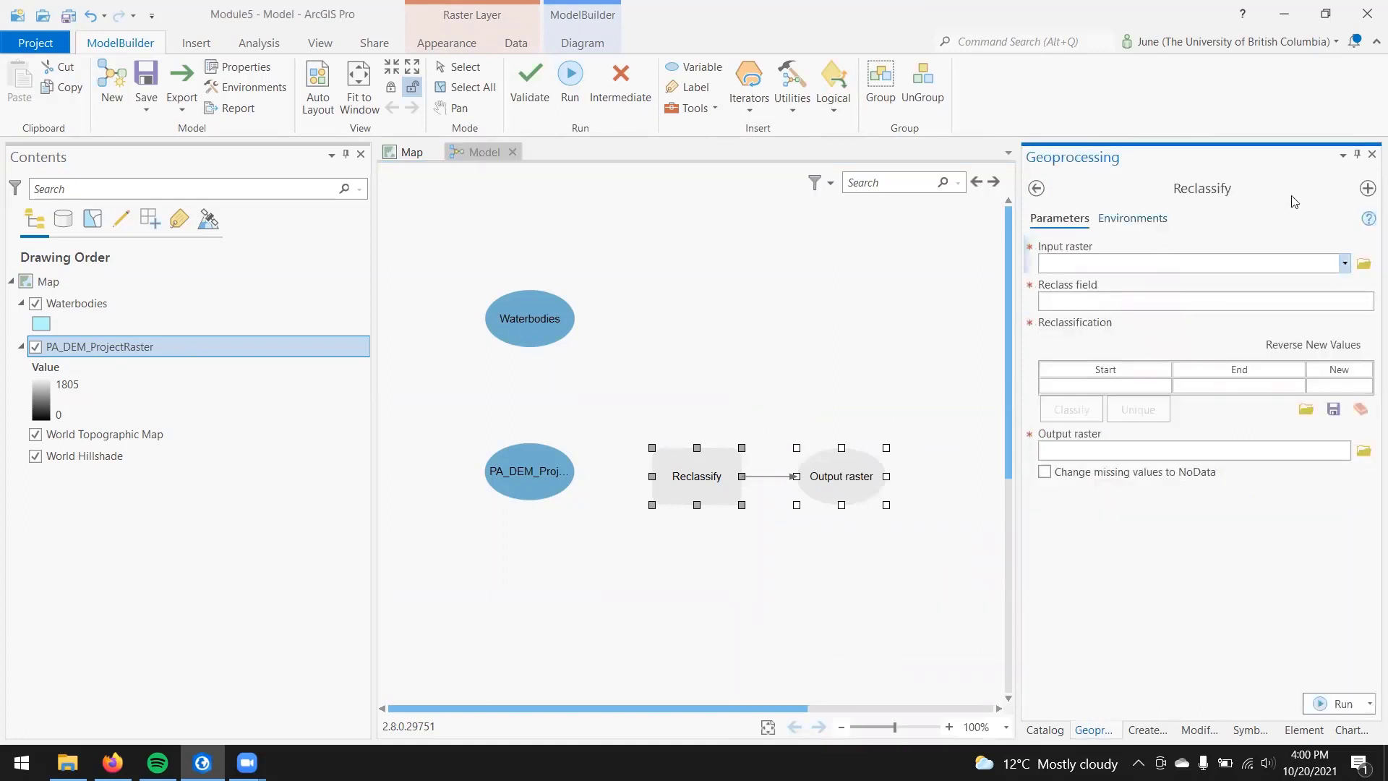
click(1037, 188)
Step: Open the model's Reclassify tool and set its input raster to the PA_DEM_ProjectRaster:2 model variable
double_click(698, 481)
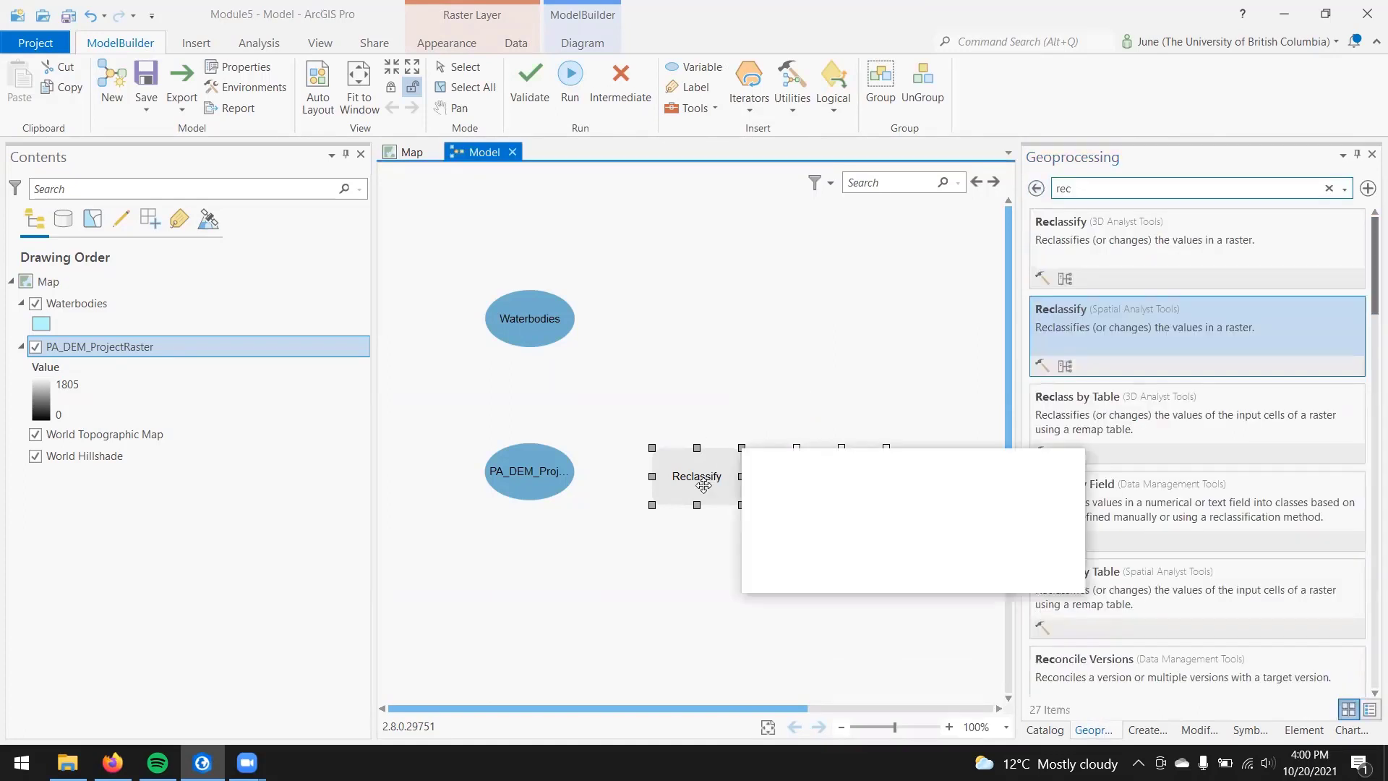
click(1042, 485)
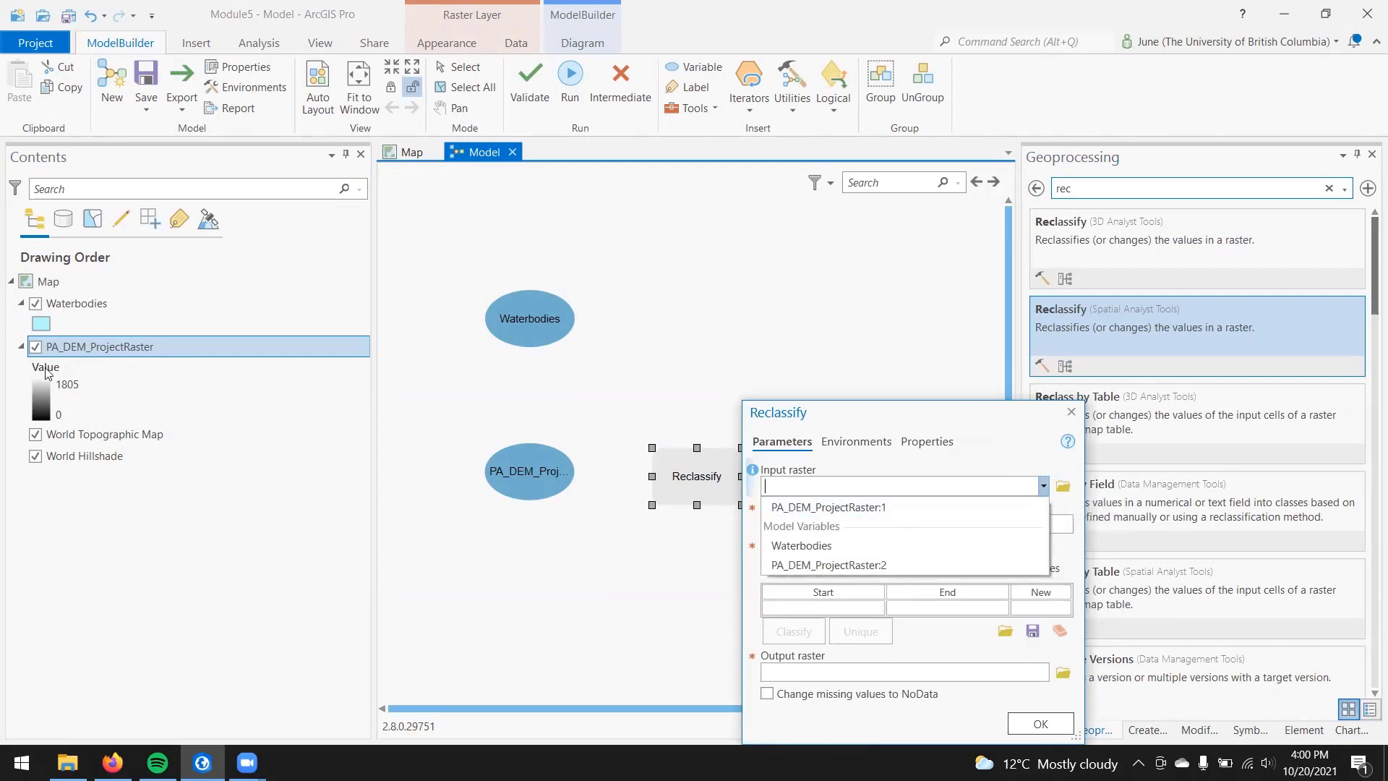
click(860, 565)
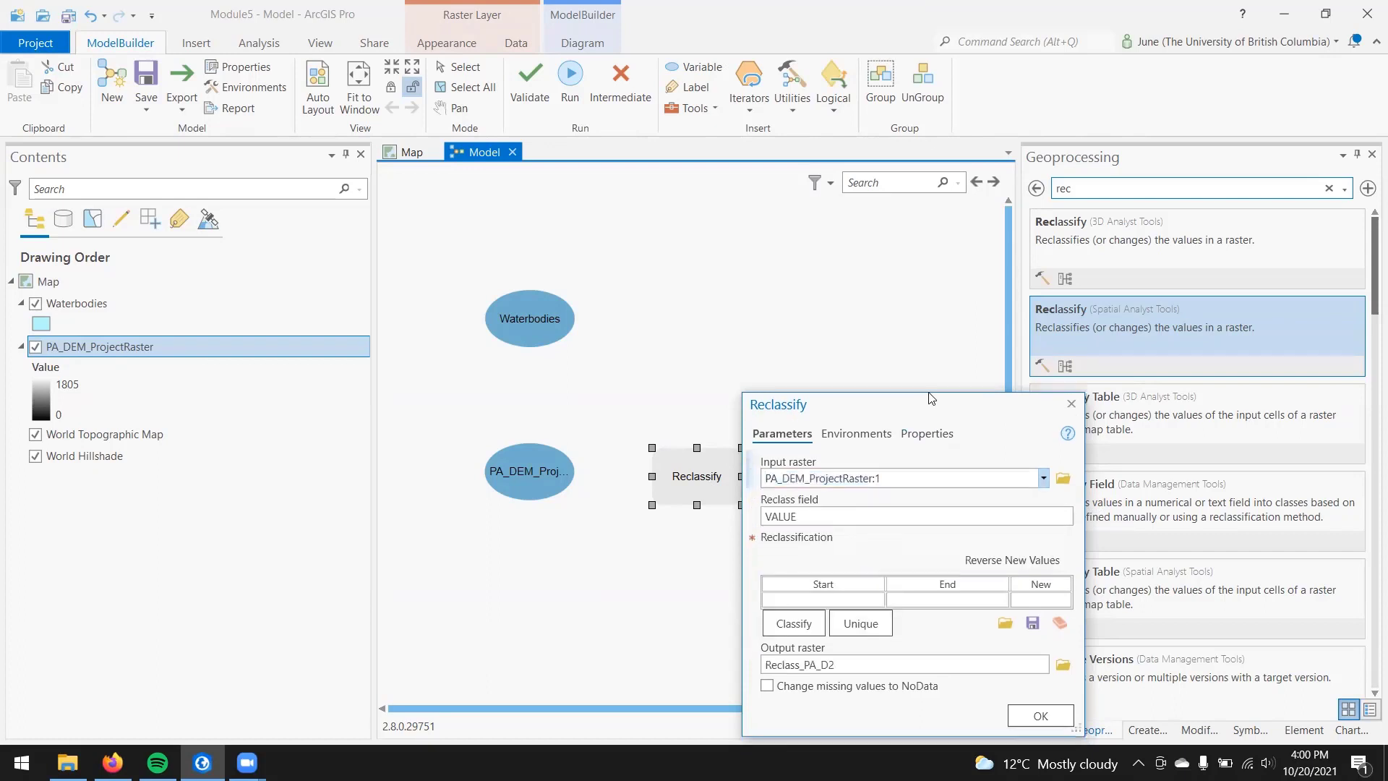
drag(931, 398, 921, 232)
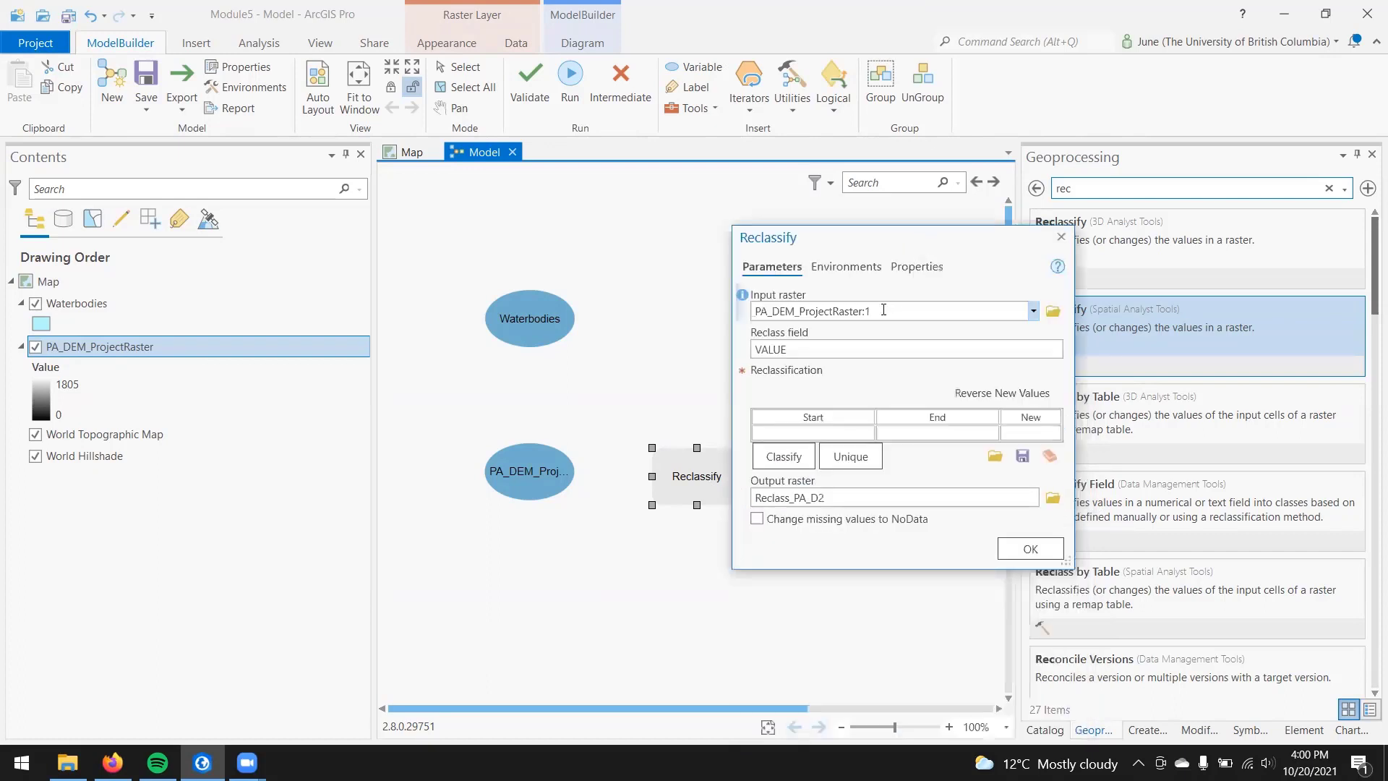
Step: Define the first reclassification range from 0 to 5 with a new value of 1
click(852, 433)
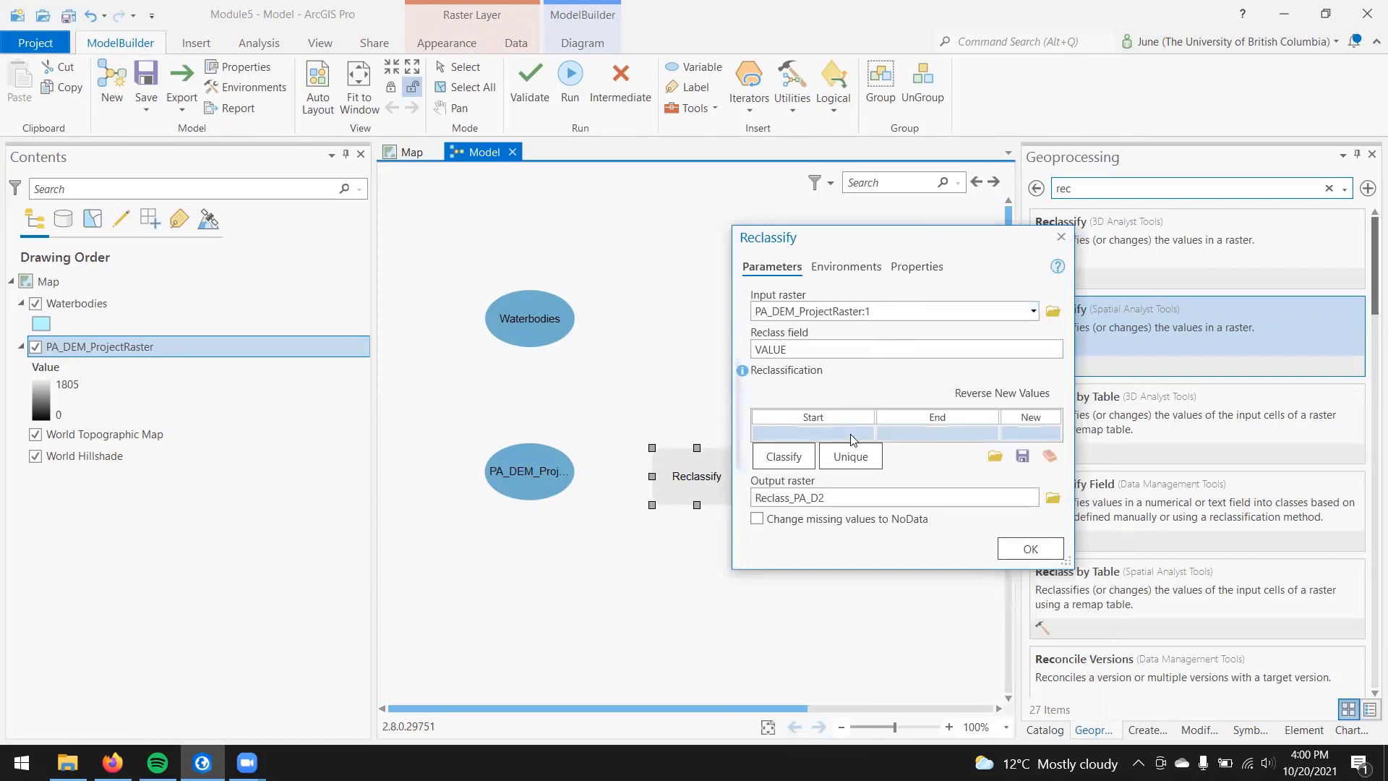
click(901, 430)
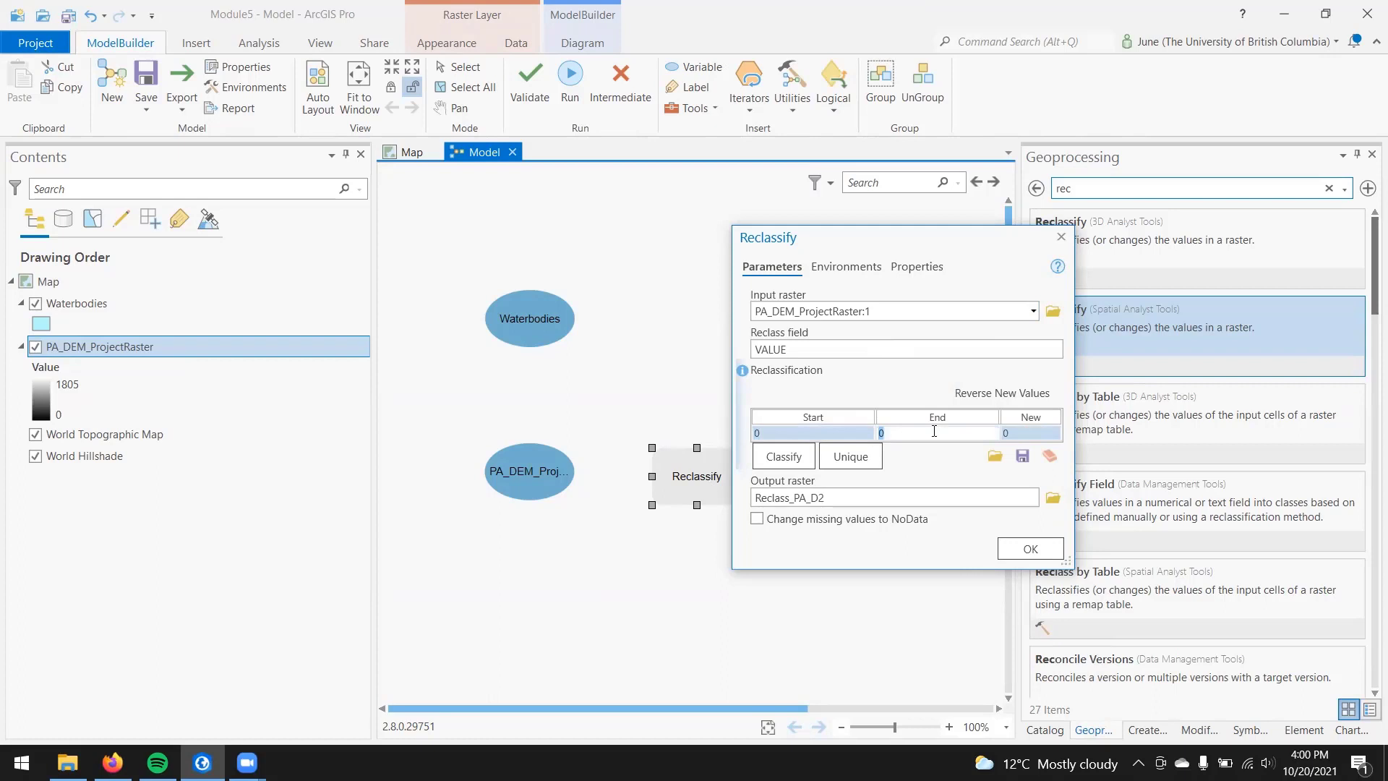
text(5)
click(1019, 433)
text(1)
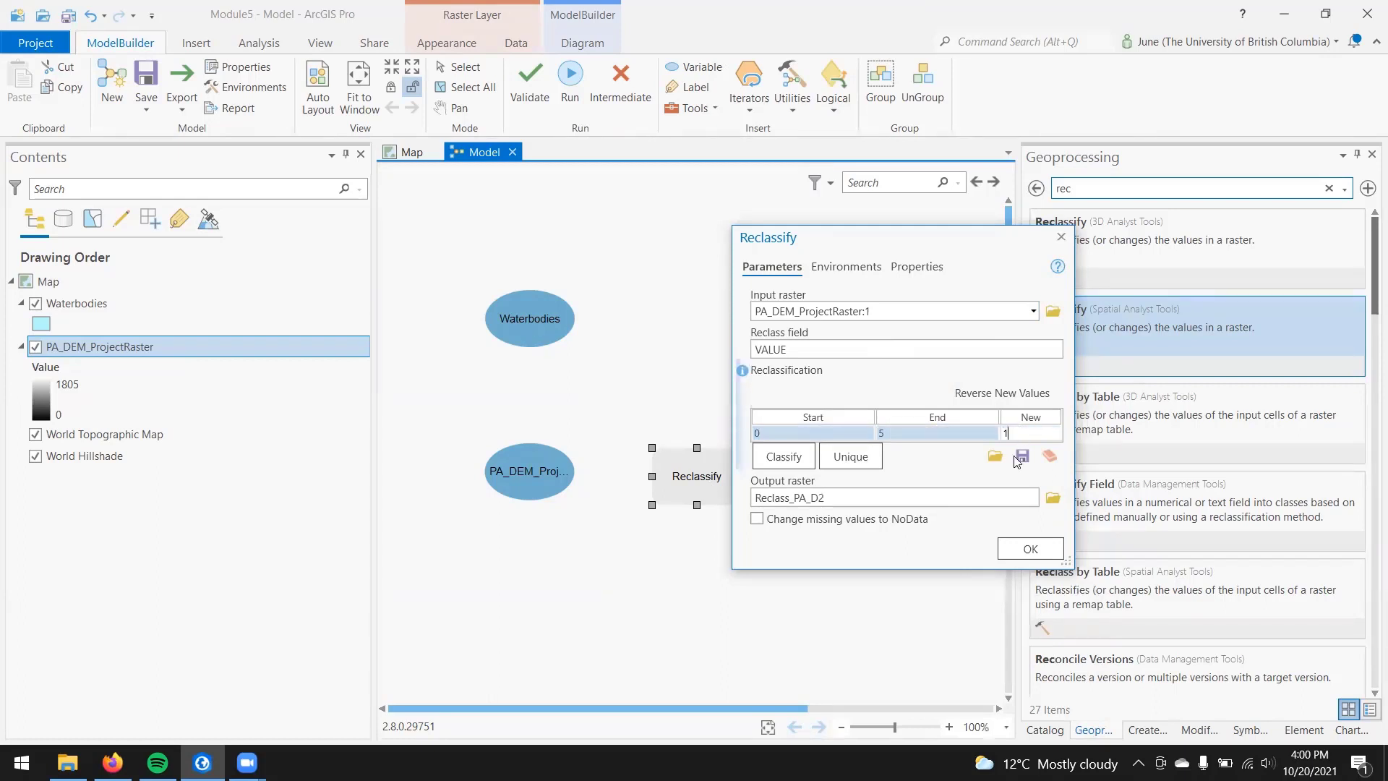
click(983, 477)
Step: Define the second reclassification range from 5 to 2000 with NODATA as the new value, and accept the Reclassify settings
click(846, 448)
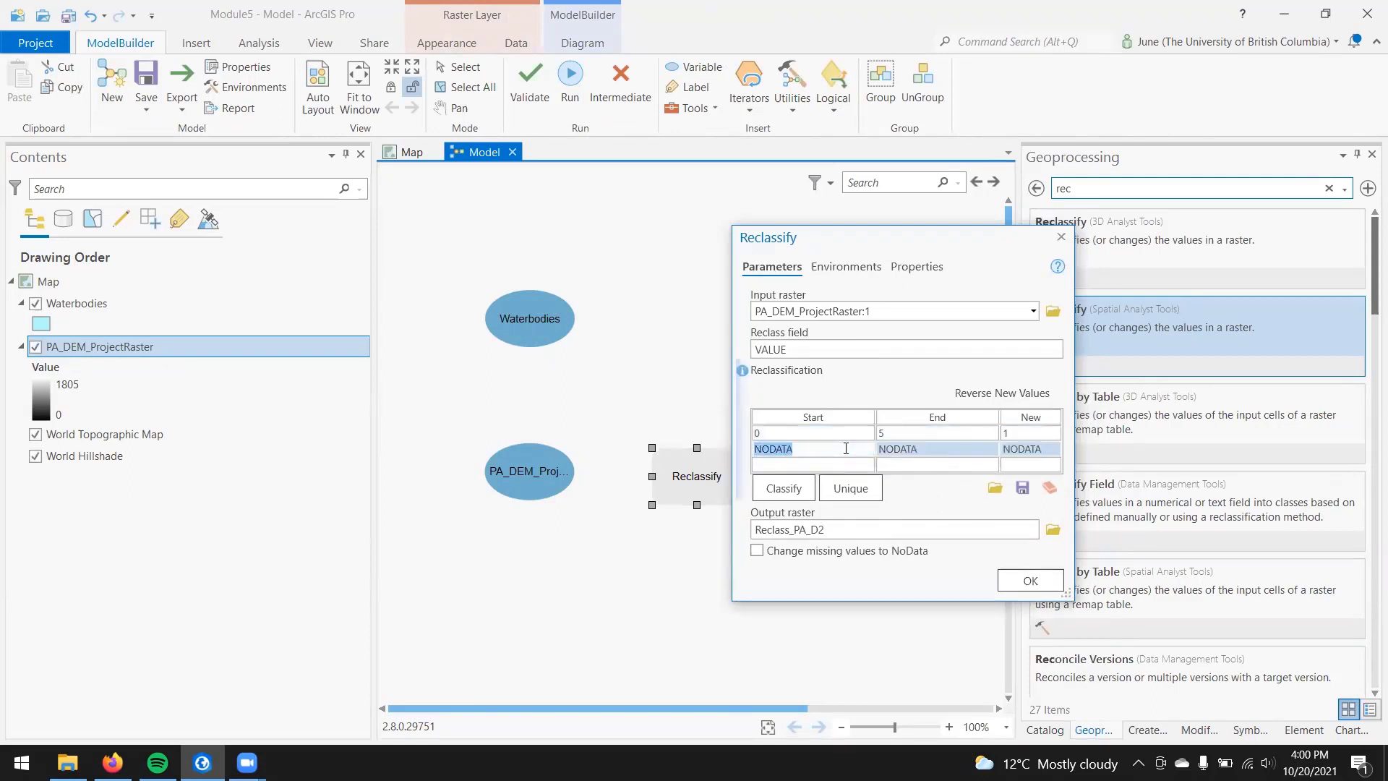
text(5)
click(931, 446)
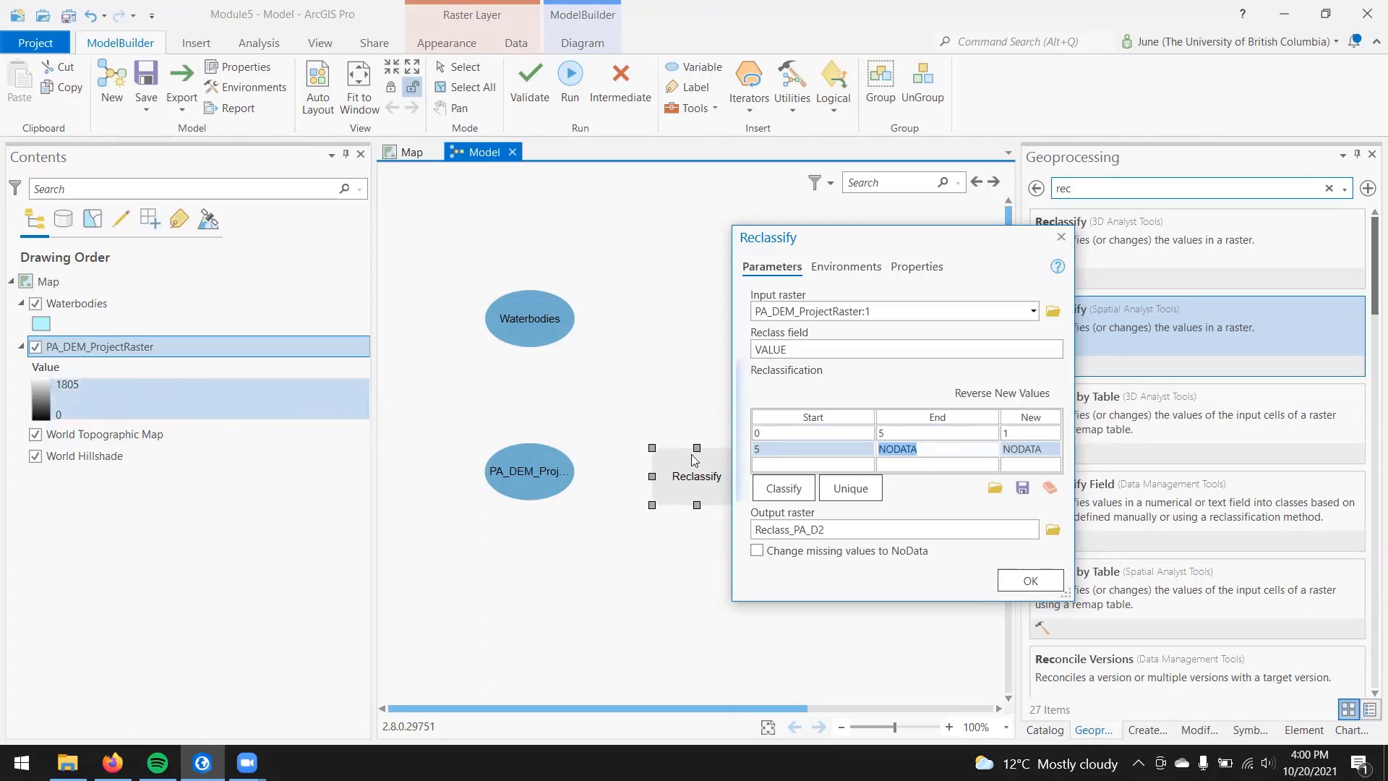
text(200)
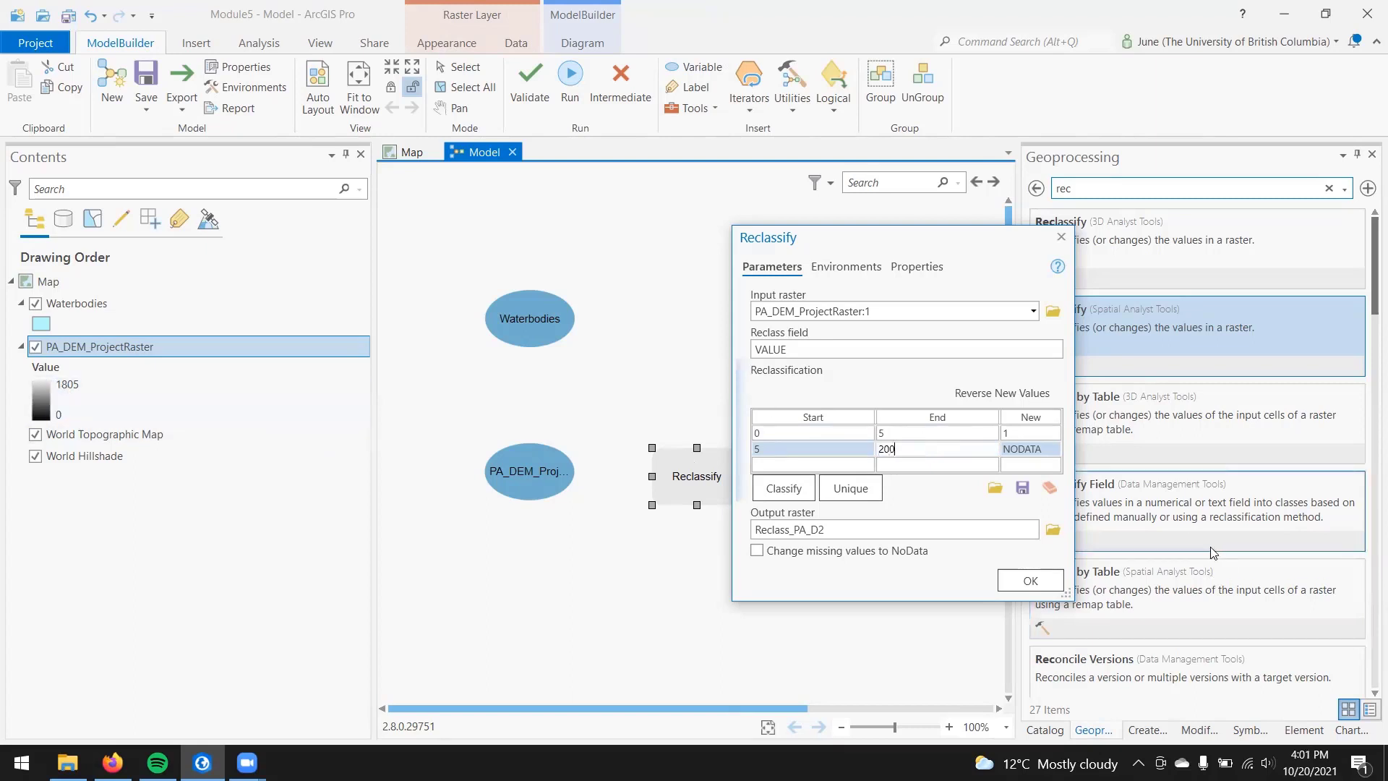
text(0)
click(947, 501)
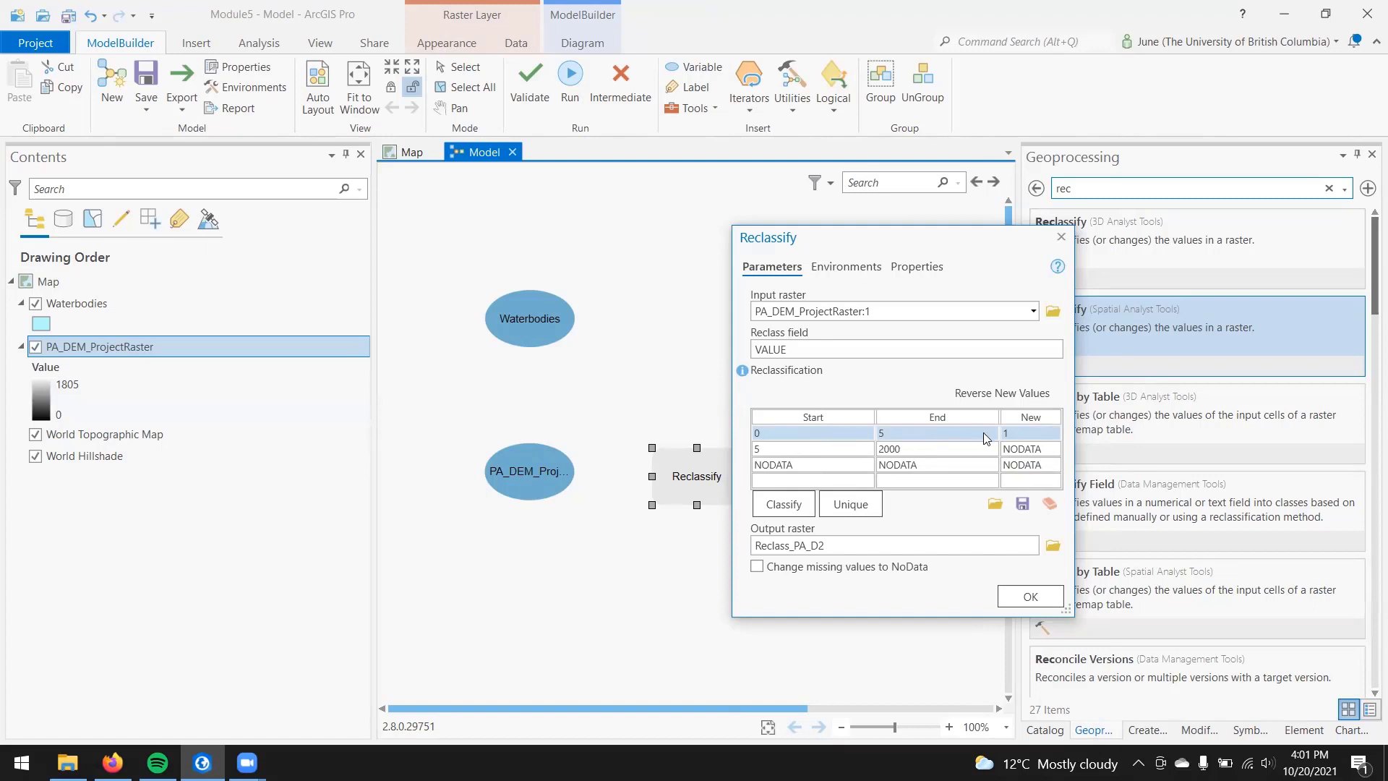
click(1029, 598)
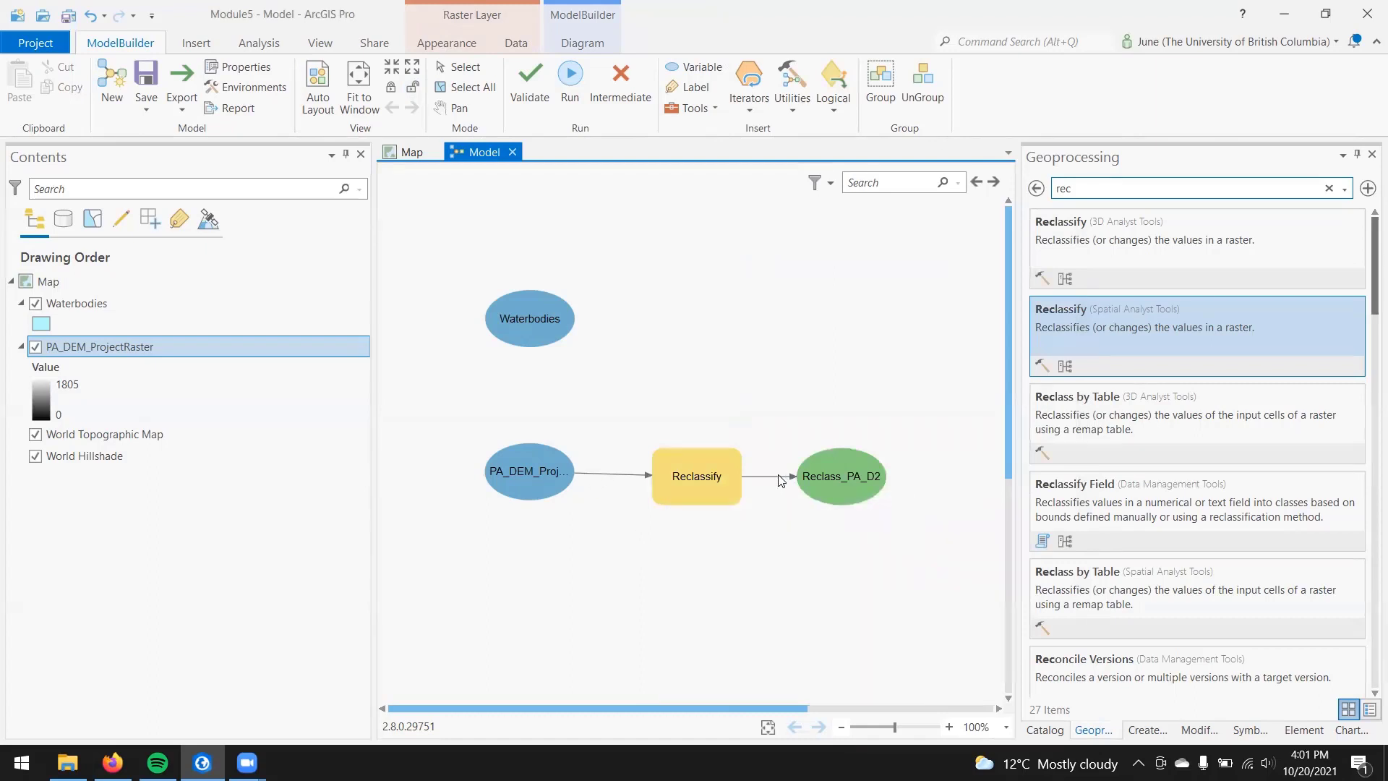
Step: Search the geoprocessing tools for "raster to polyg" and add the Raster to Polygon tool to the model near the Reclass_PA_D2 output
click(1328, 188)
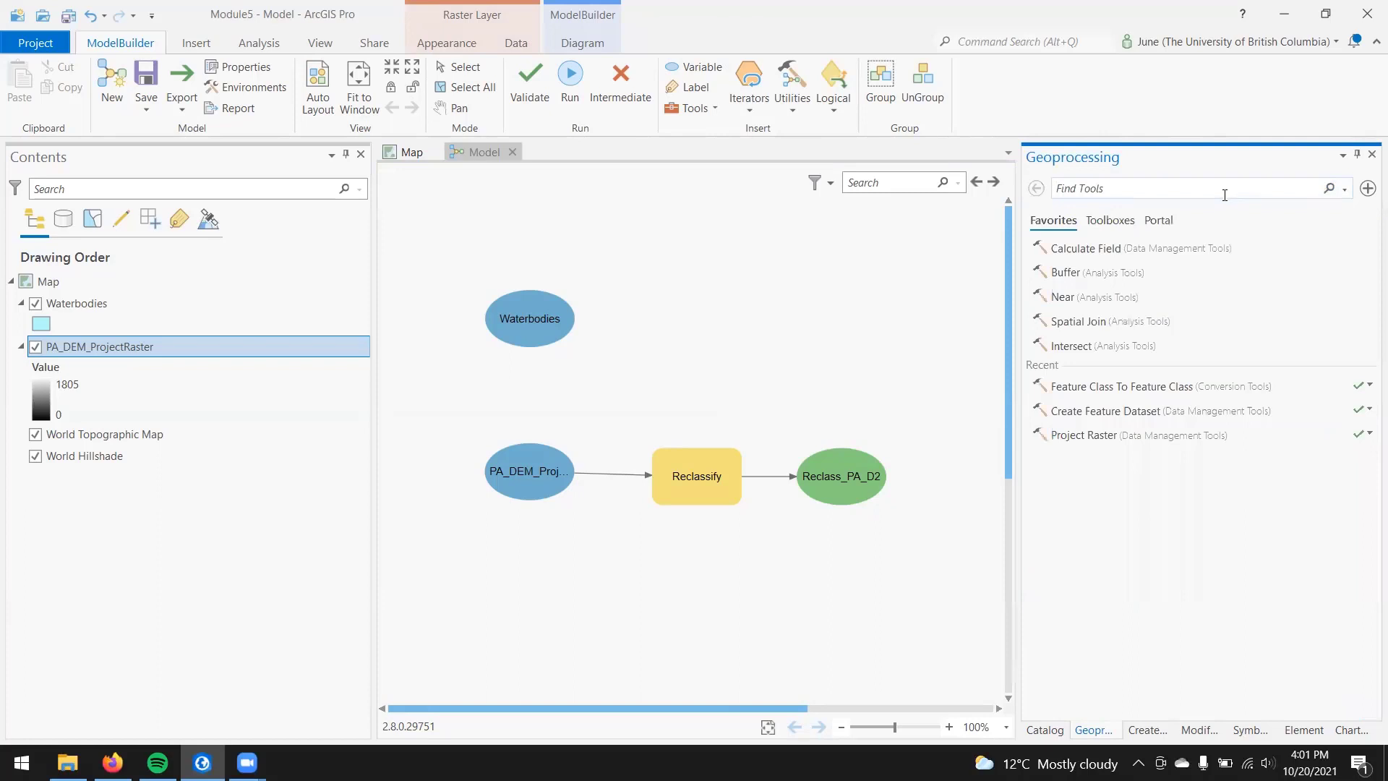
text(r)
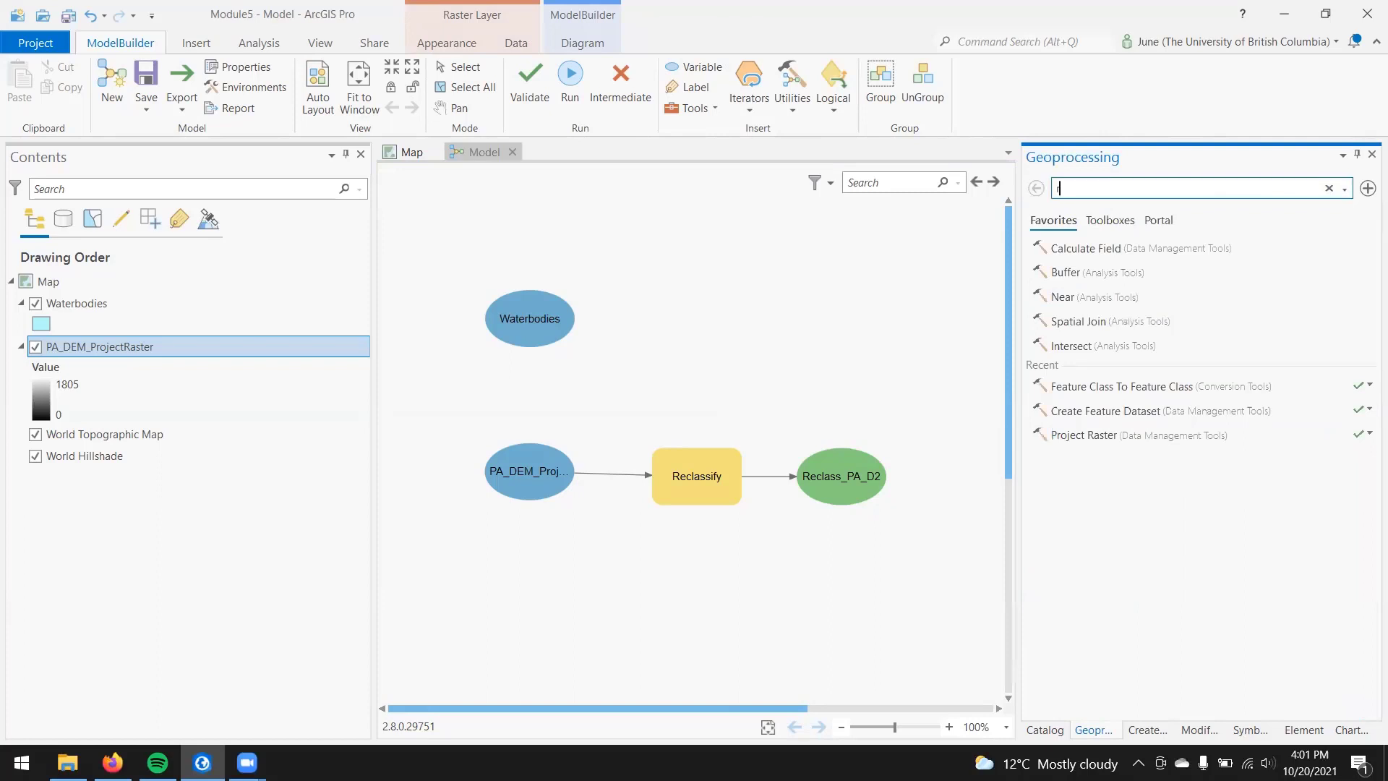
text(aster to polyg)
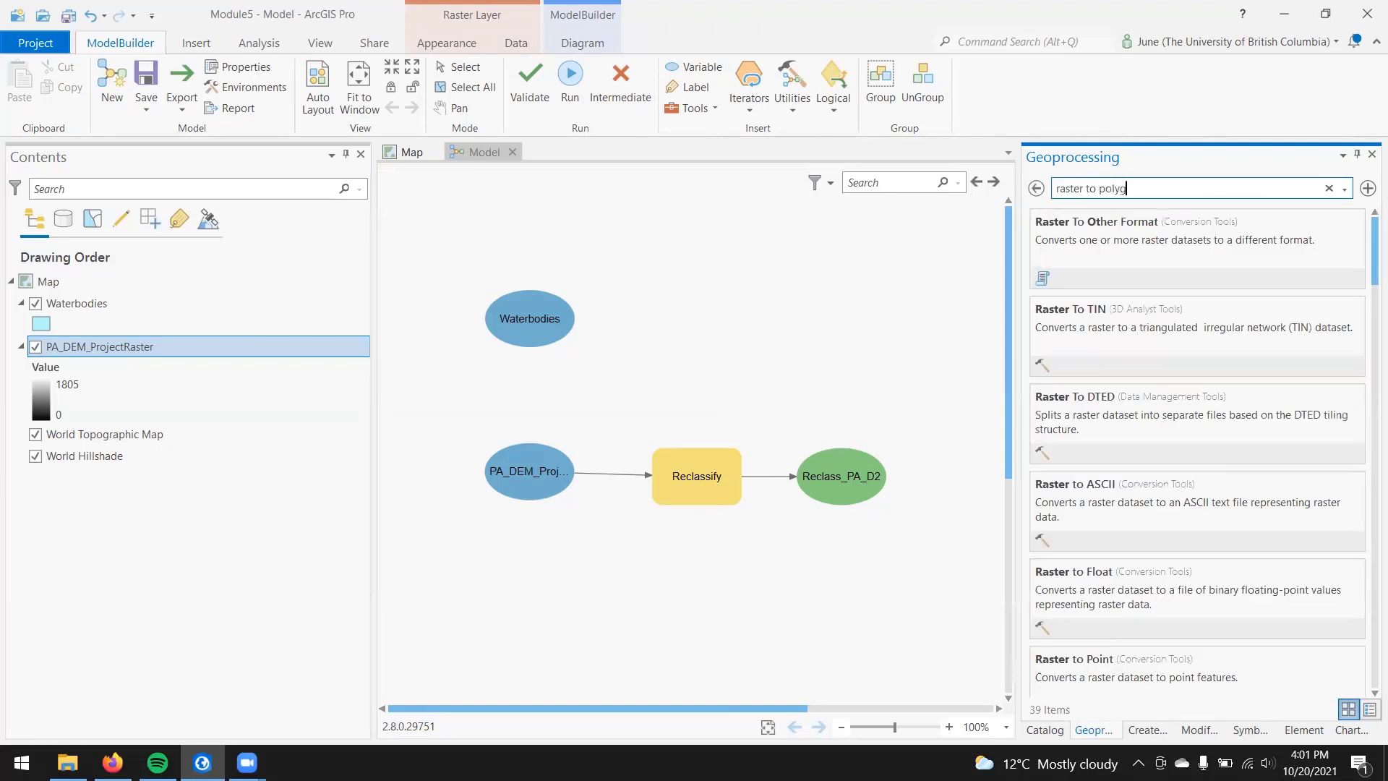
click(1308, 238)
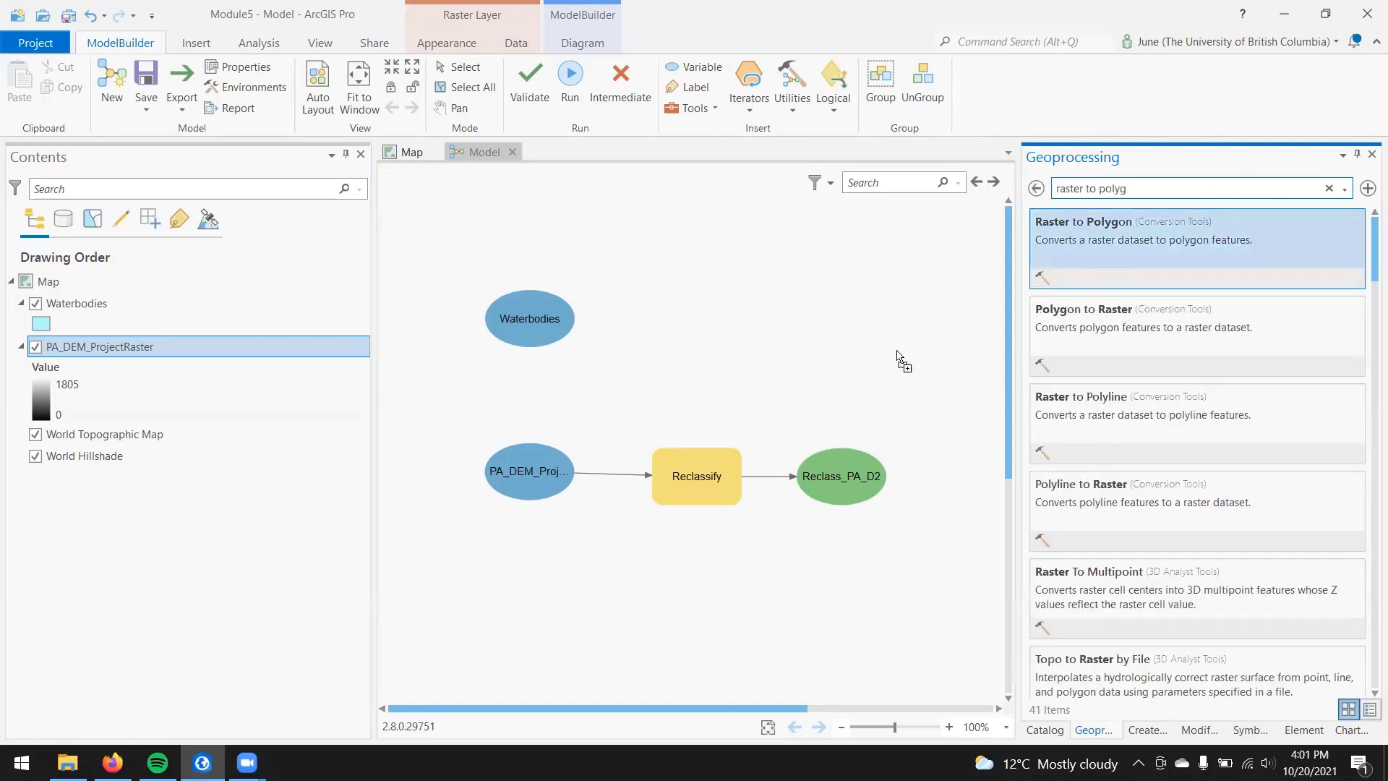
drag(879, 362, 882, 368)
Step: Set the Raster to Polygon tool's input raster to Reclass_PA_D2, accept its settings, and auto-arrange the model diagram
double_click(888, 386)
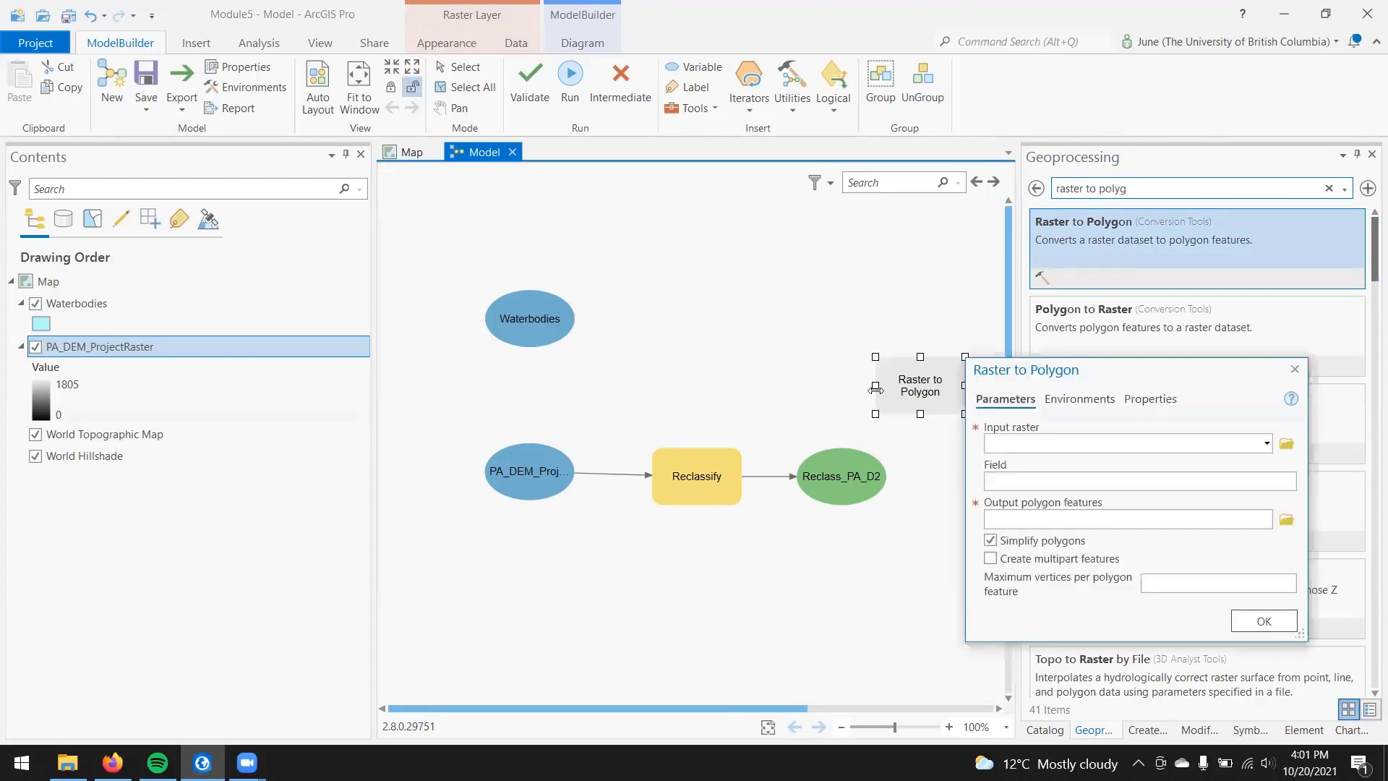
click(1266, 443)
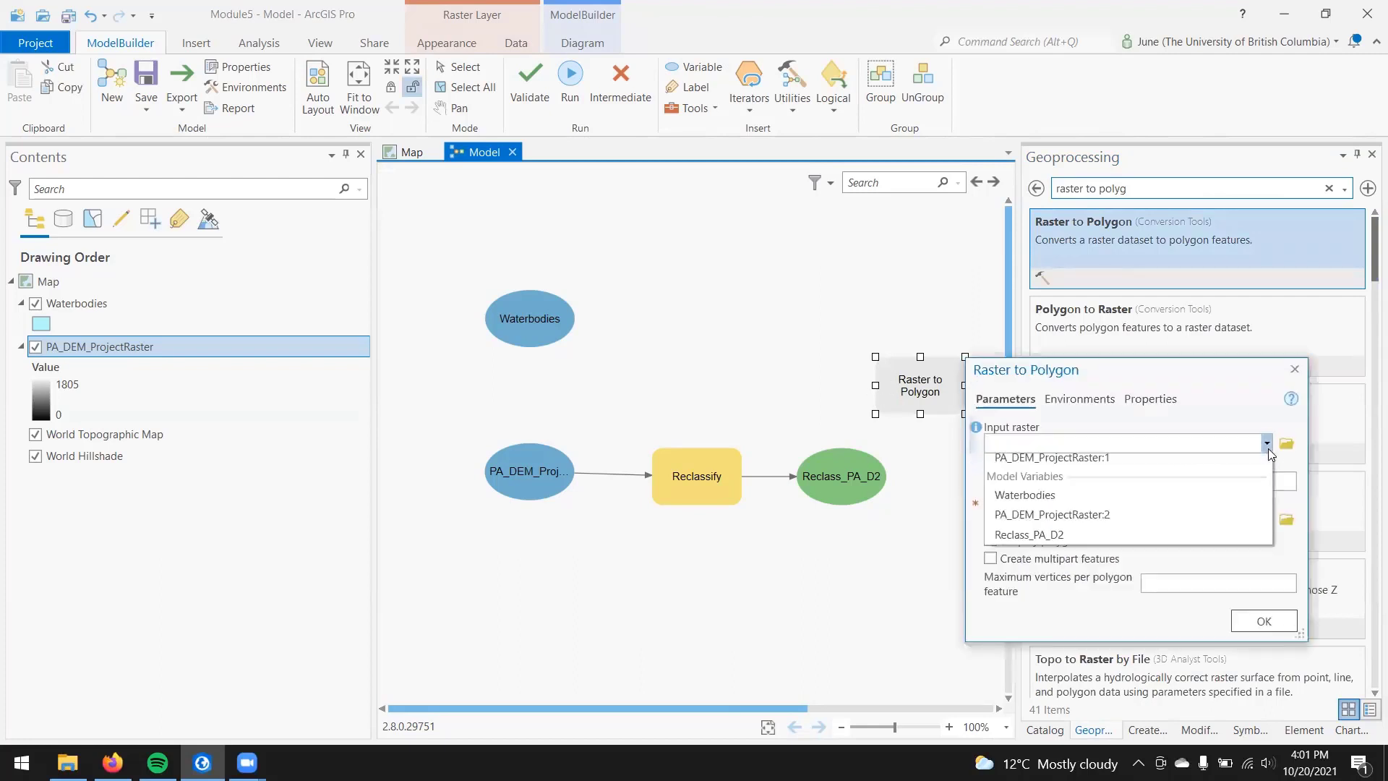
click(1159, 541)
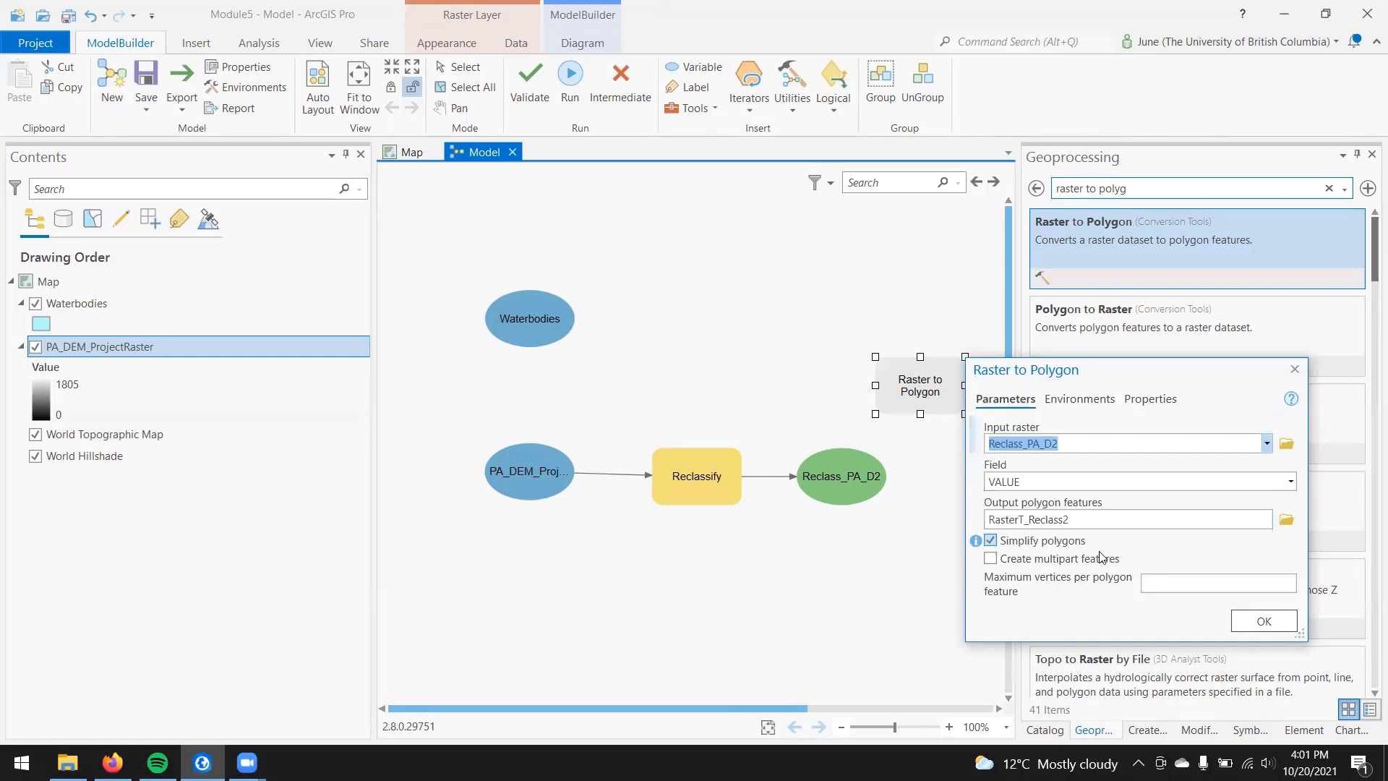
click(1256, 621)
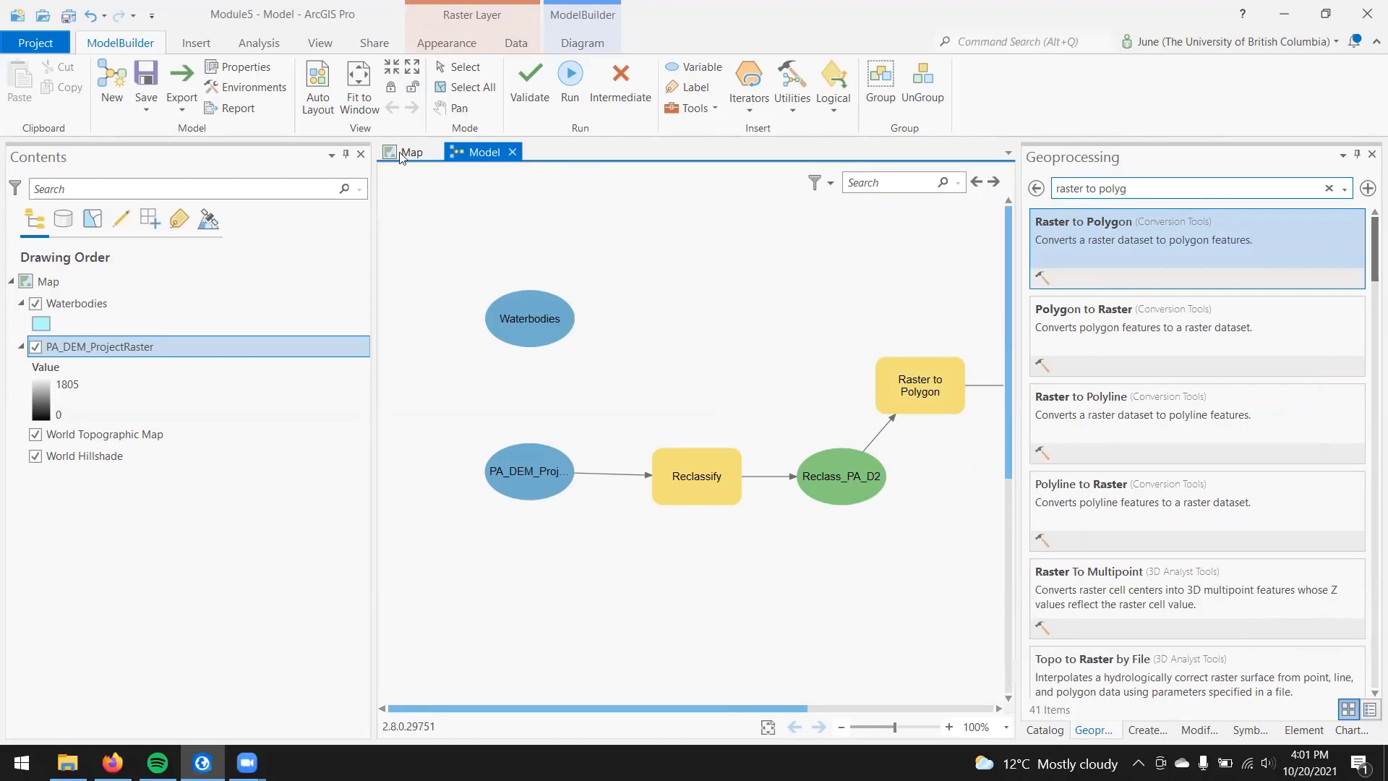
click(361, 93)
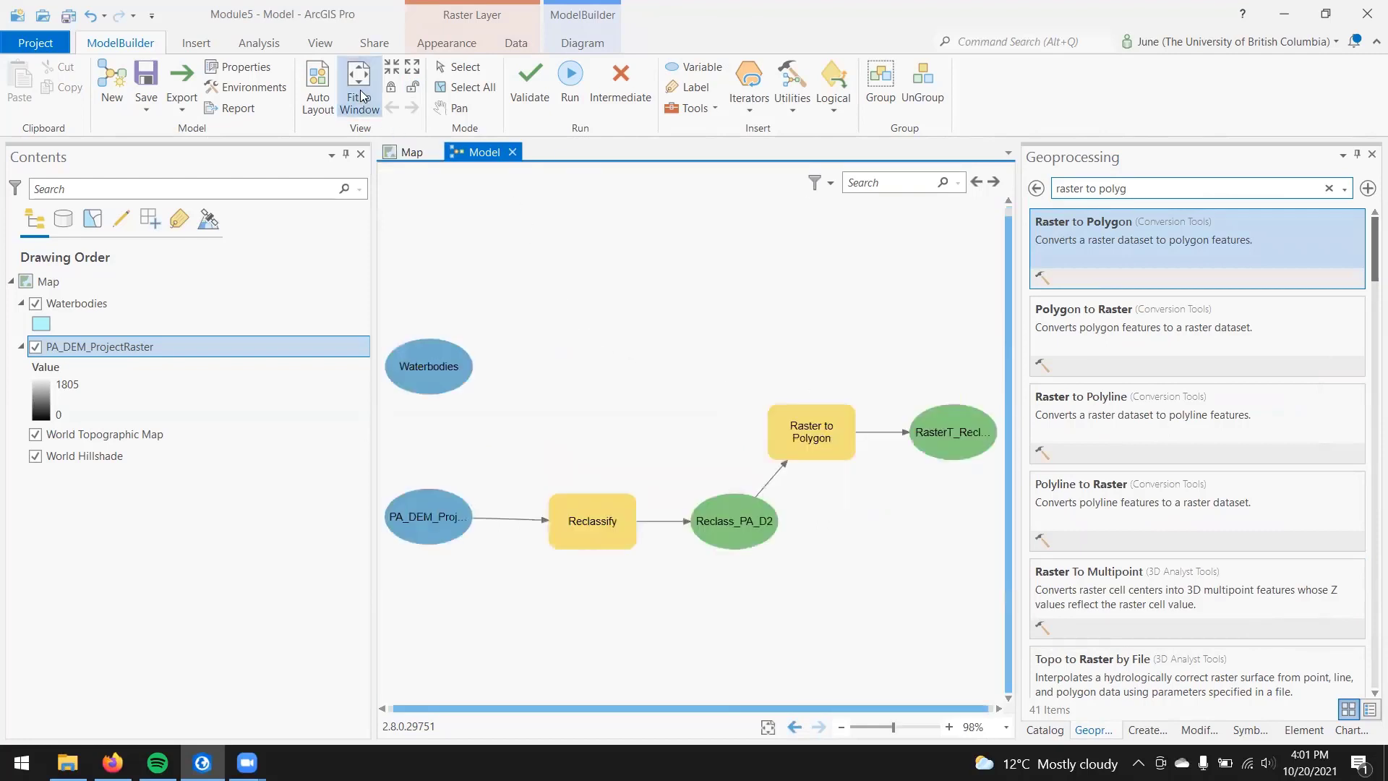
click(323, 98)
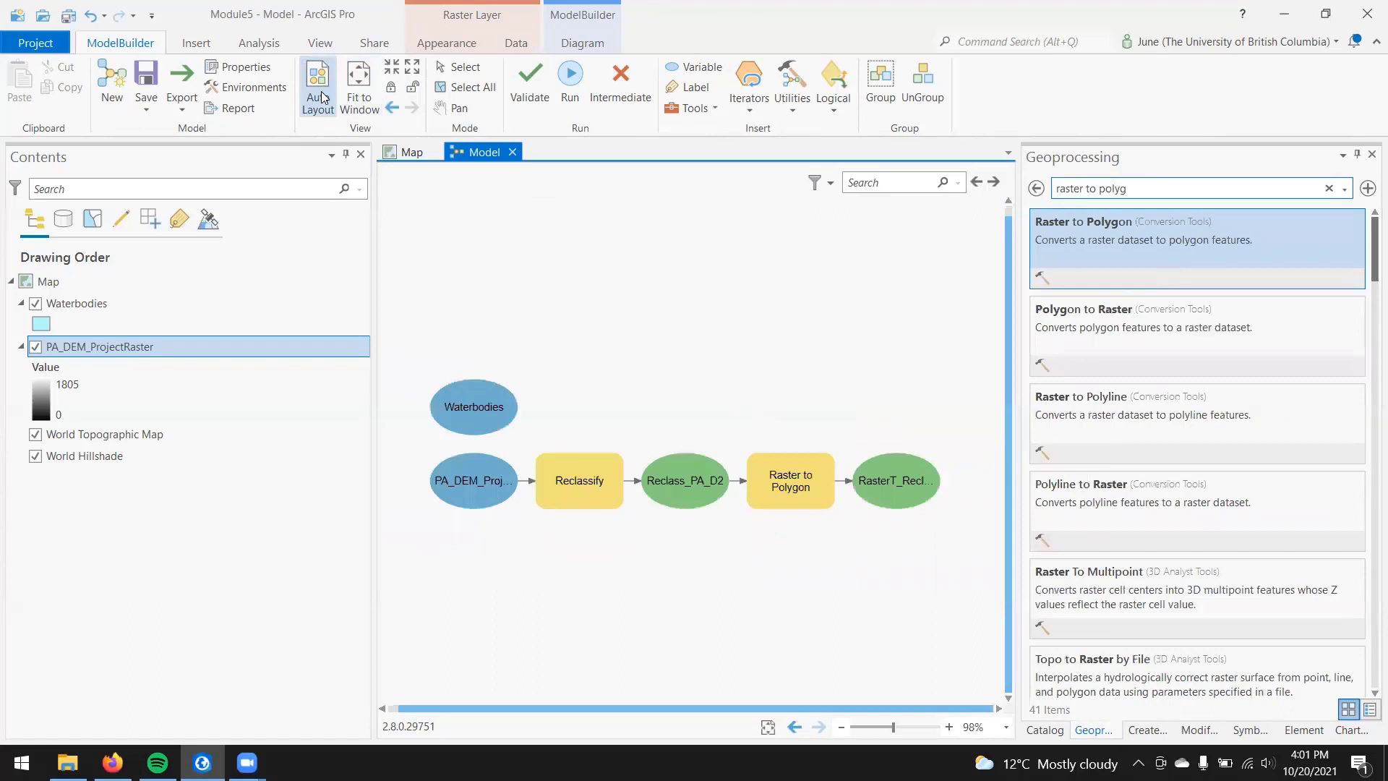
Step: Search the geoprocessing tools for "buffer" and add the Analysis Tools Buffer tool to the model beside the Waterbodies variable
click(1328, 189)
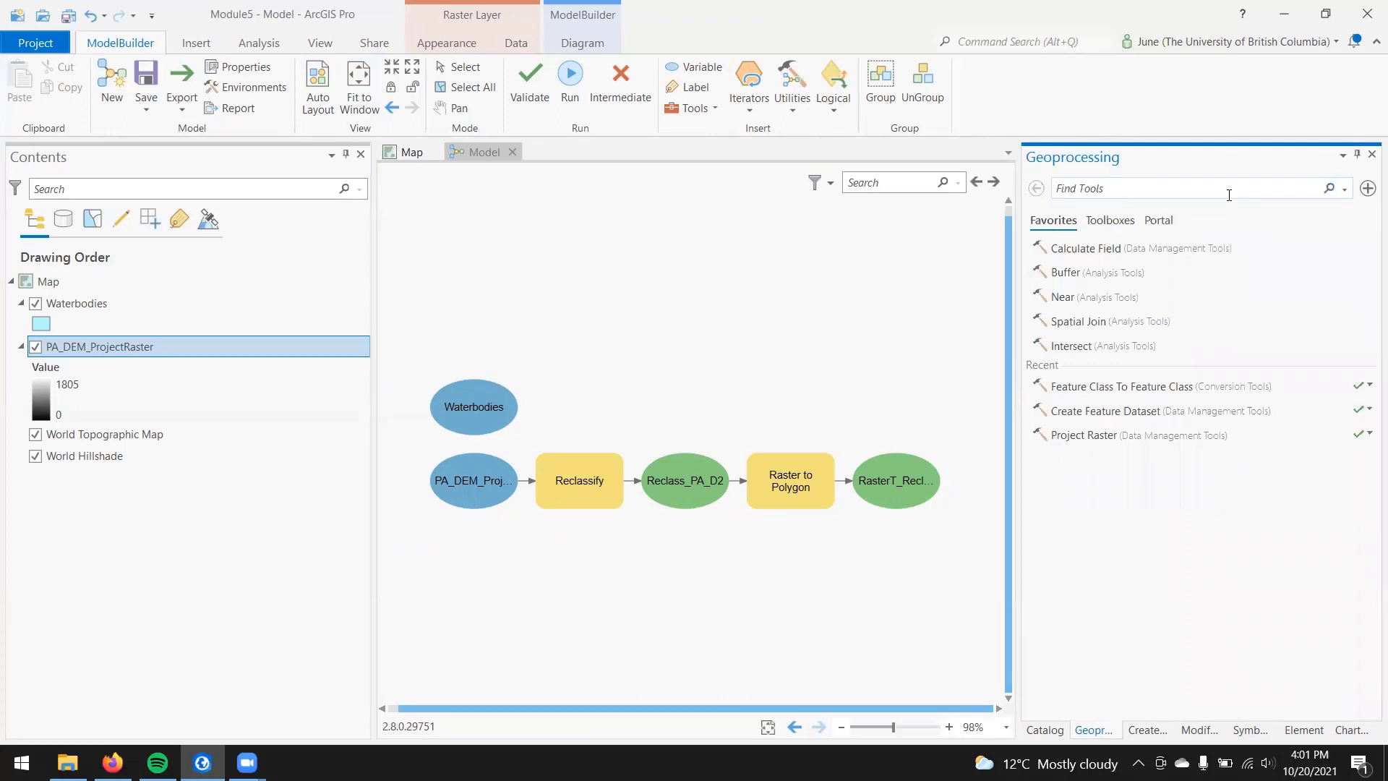
click(1229, 194)
text(buffer)
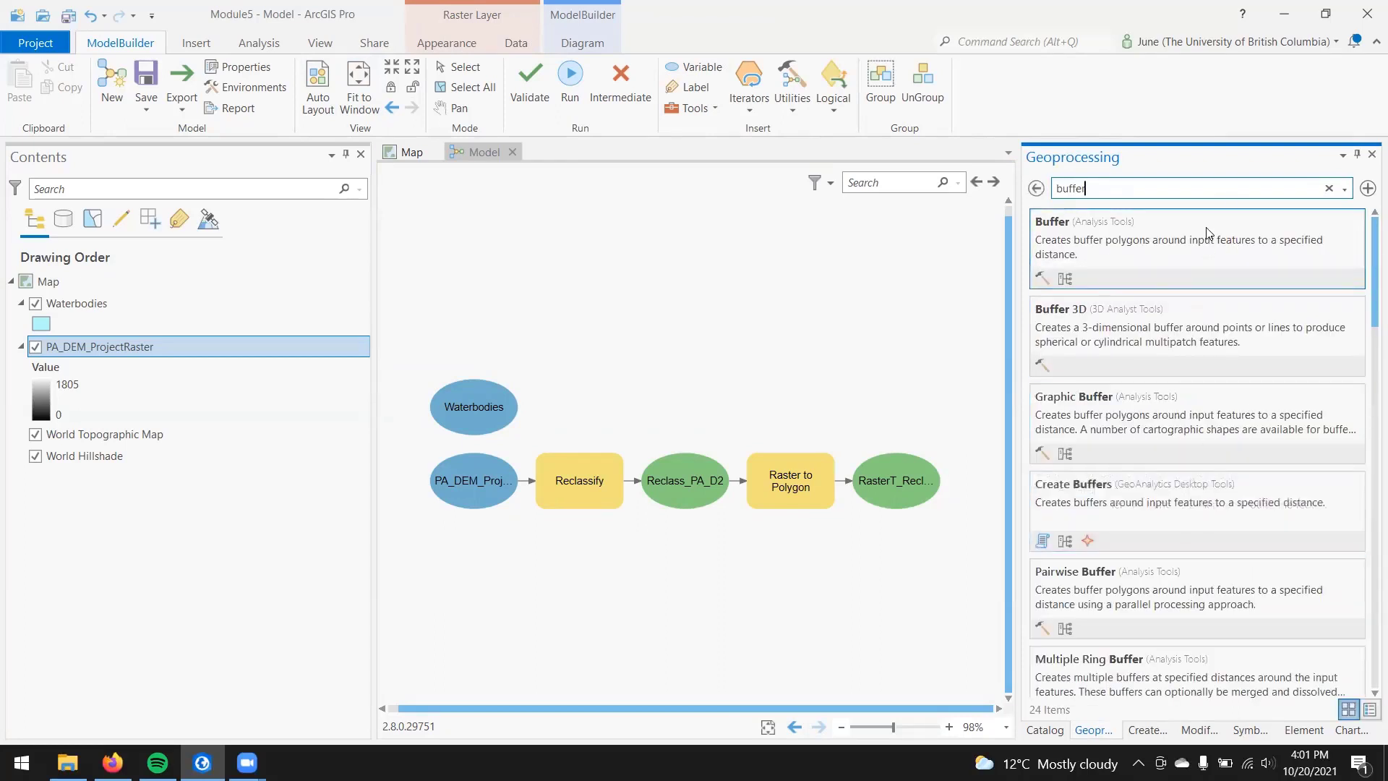
drag(1040, 251, 583, 393)
click(584, 411)
Step: Configure the model's Buffer tool to buffer Waterbodies by a linear distance of 1000 Meters and accept the settings
double_click(586, 409)
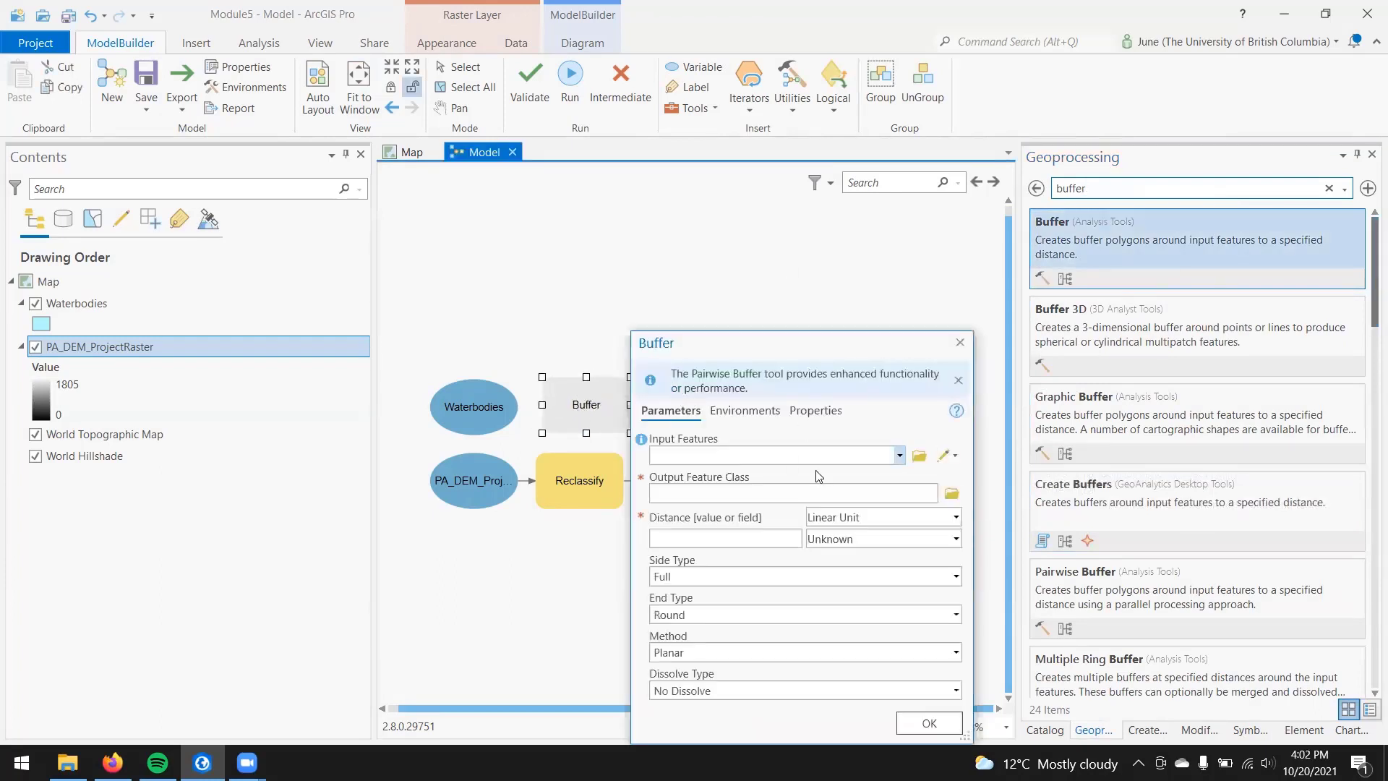
click(899, 456)
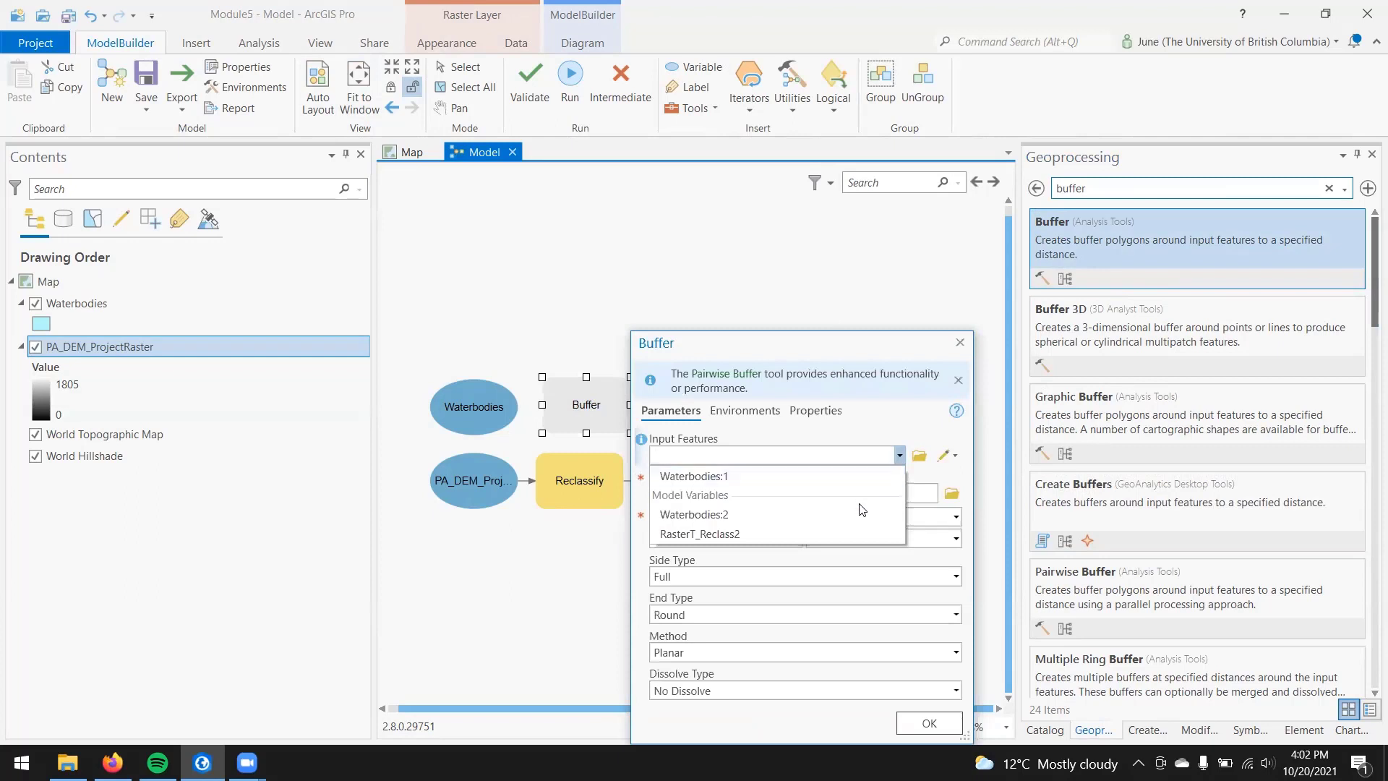
click(704, 521)
click(787, 545)
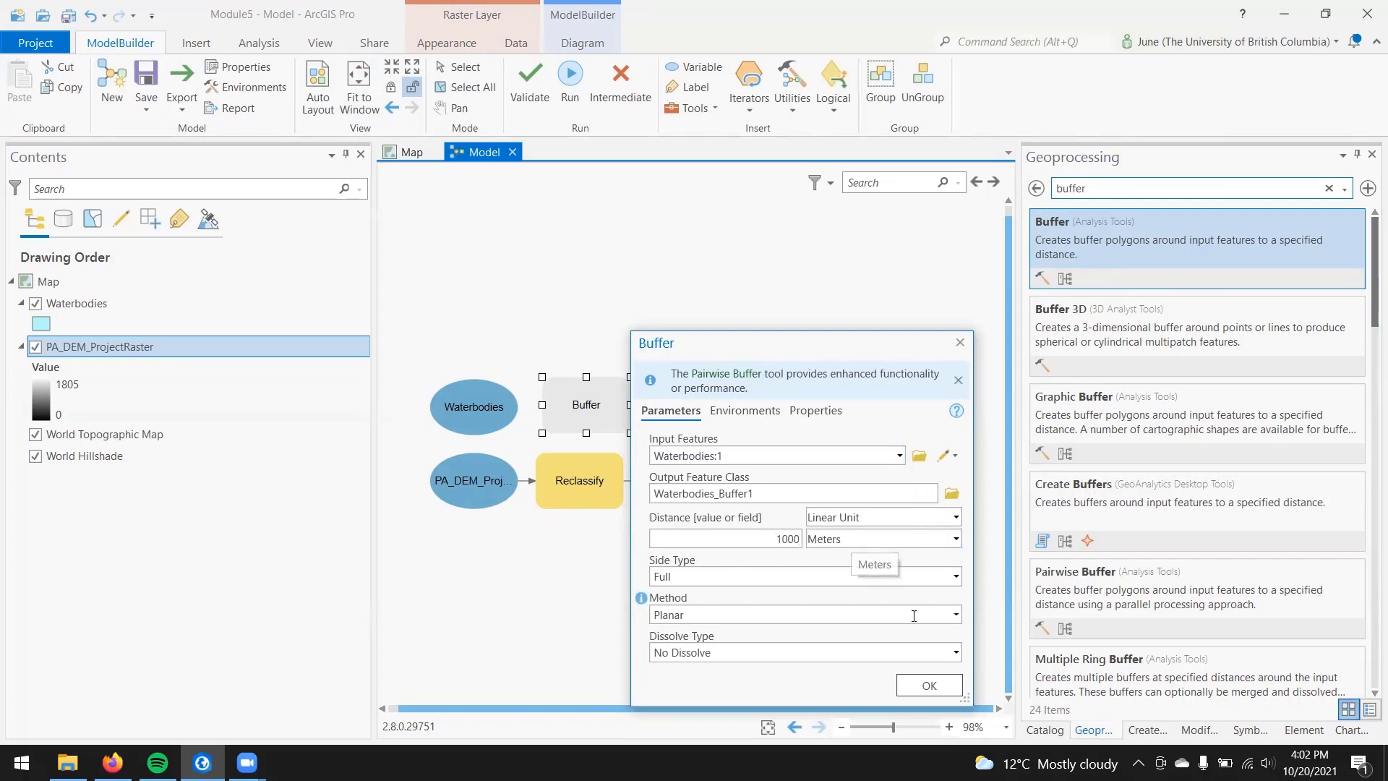
click(927, 685)
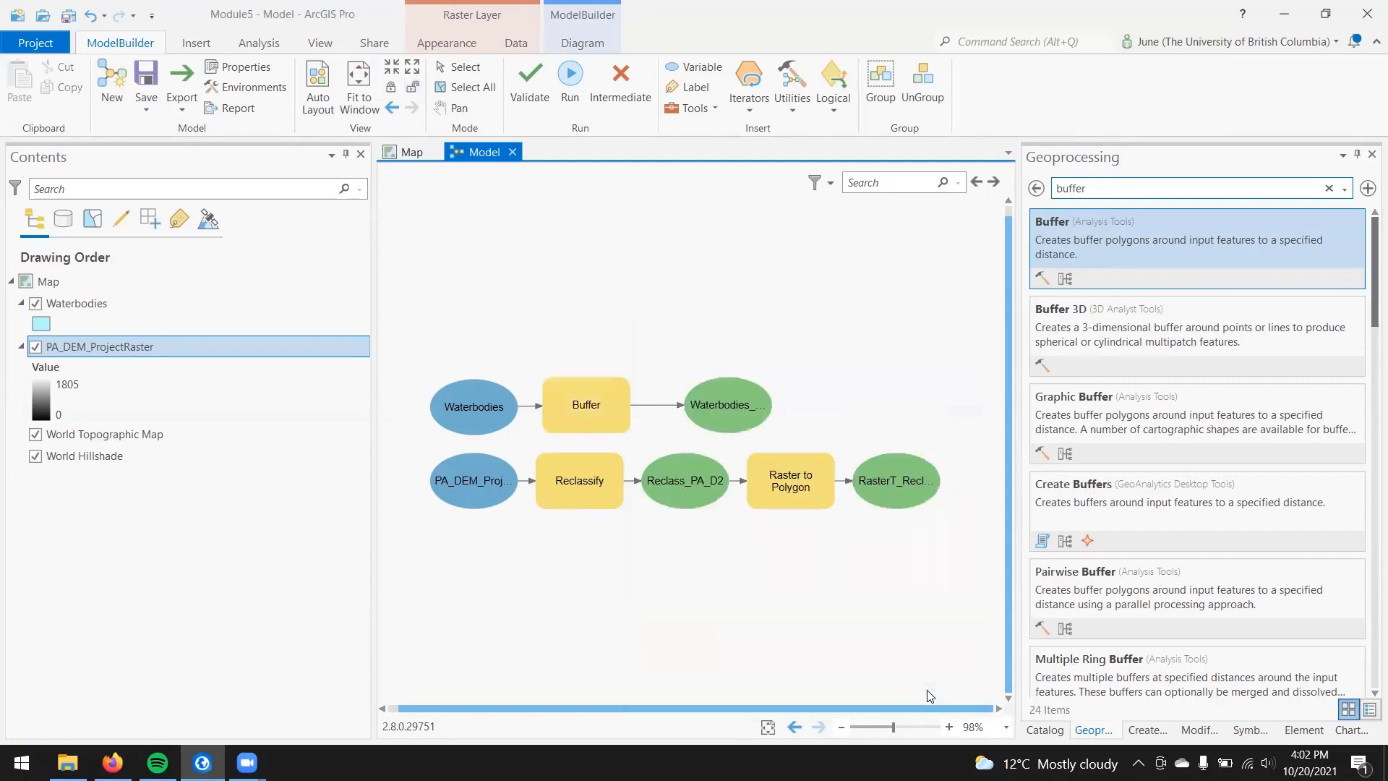
Step: Search the geoprocessing tools for "clip" and add the Analysis Tools Clip tool to the model near the Buffer output
click(1243, 197)
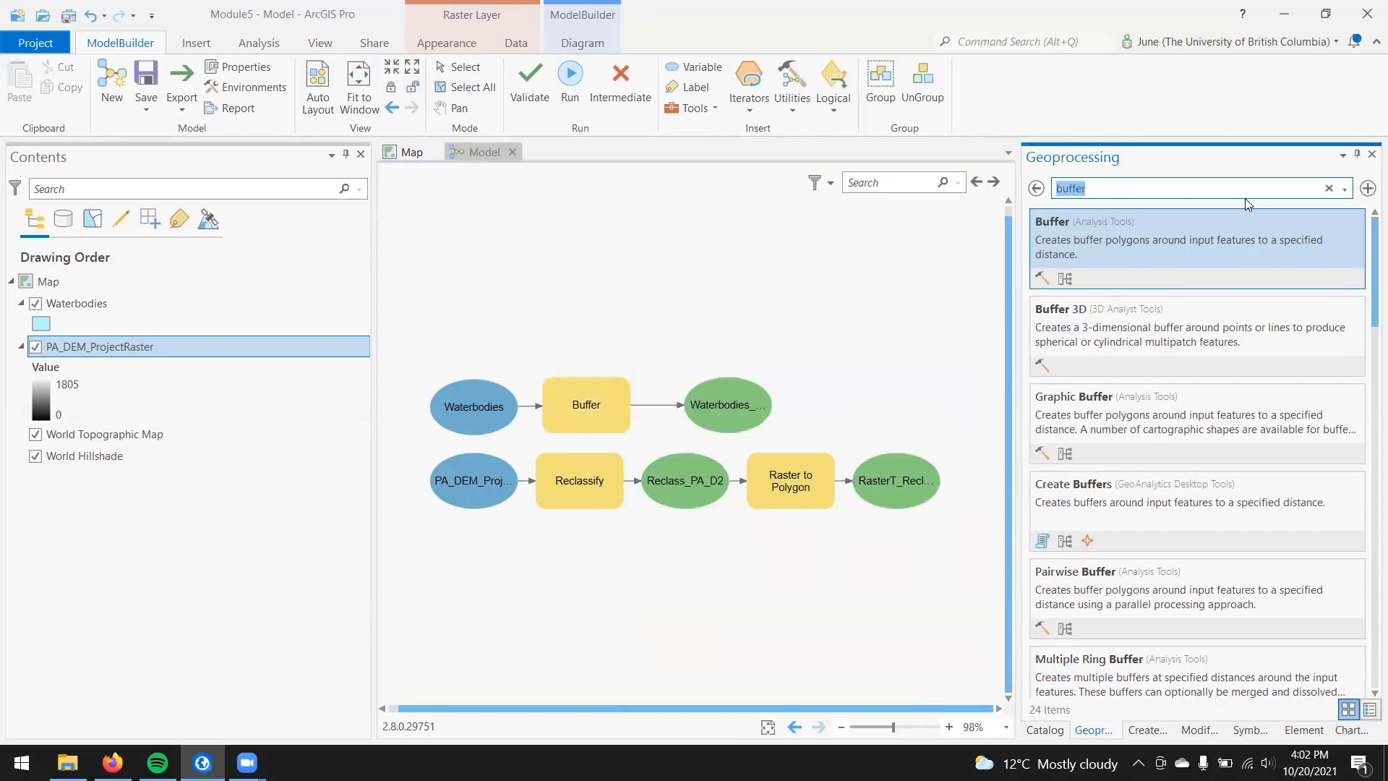
text(clip)
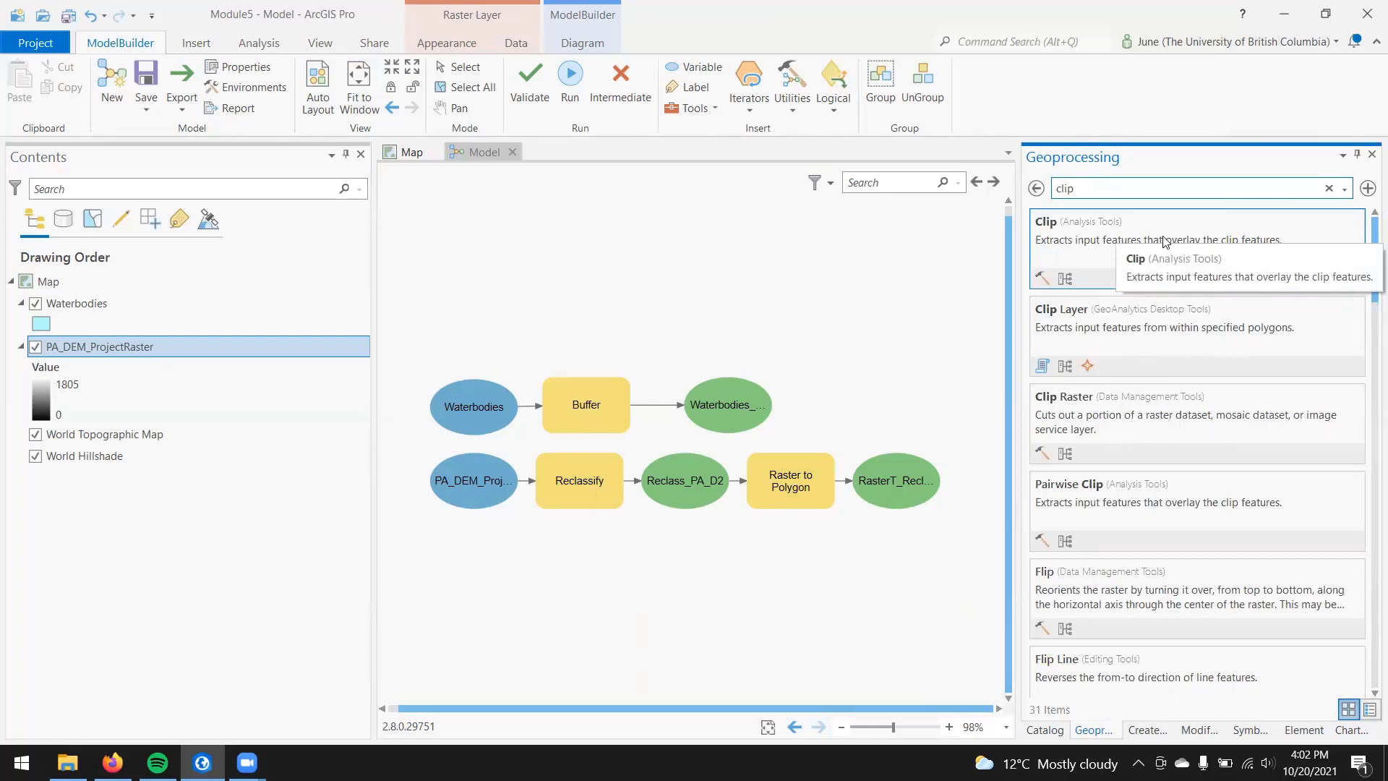
drag(1169, 238, 859, 364)
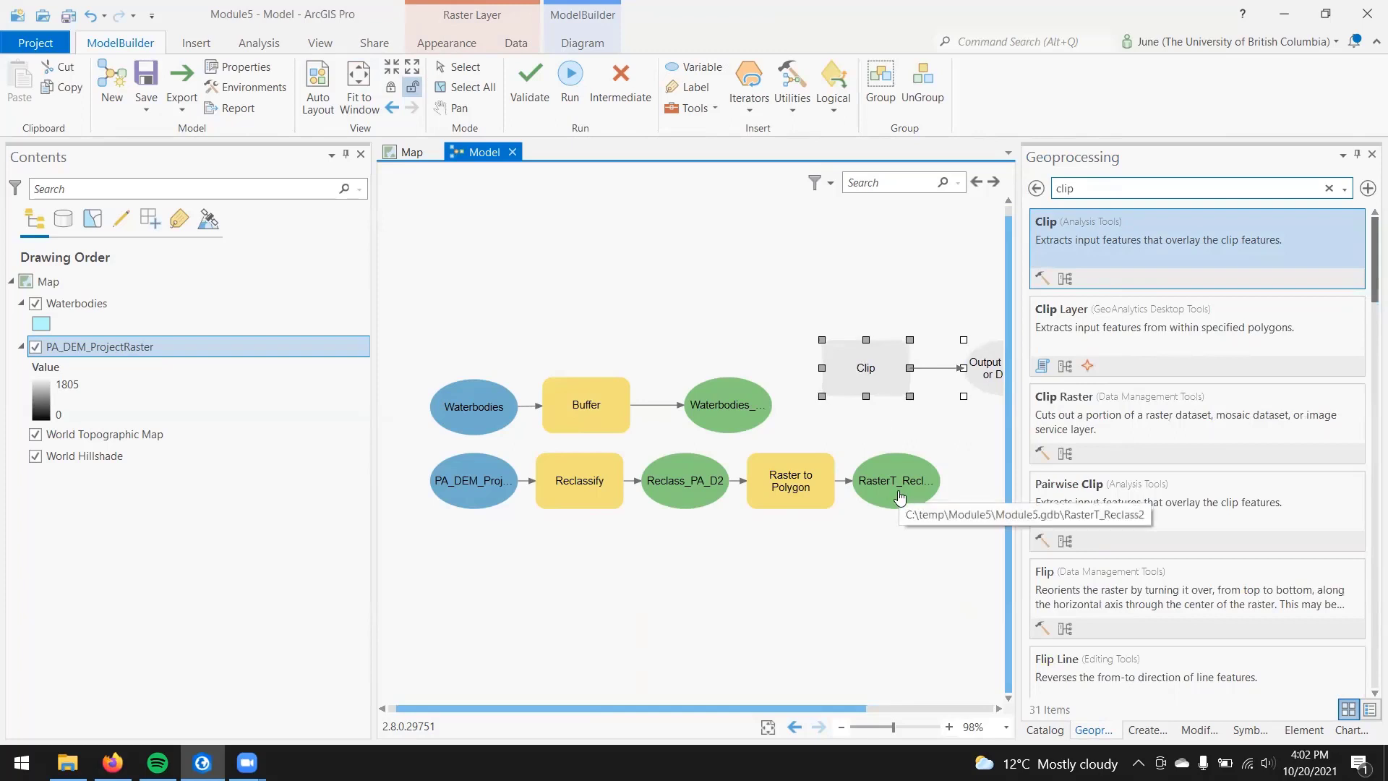
Step: Configure Clip with RasterT_Reclass2 as input and Waterbodies_Buffer1 as clip features, and auto-arrange the model diagram to fit the window
double_click(869, 365)
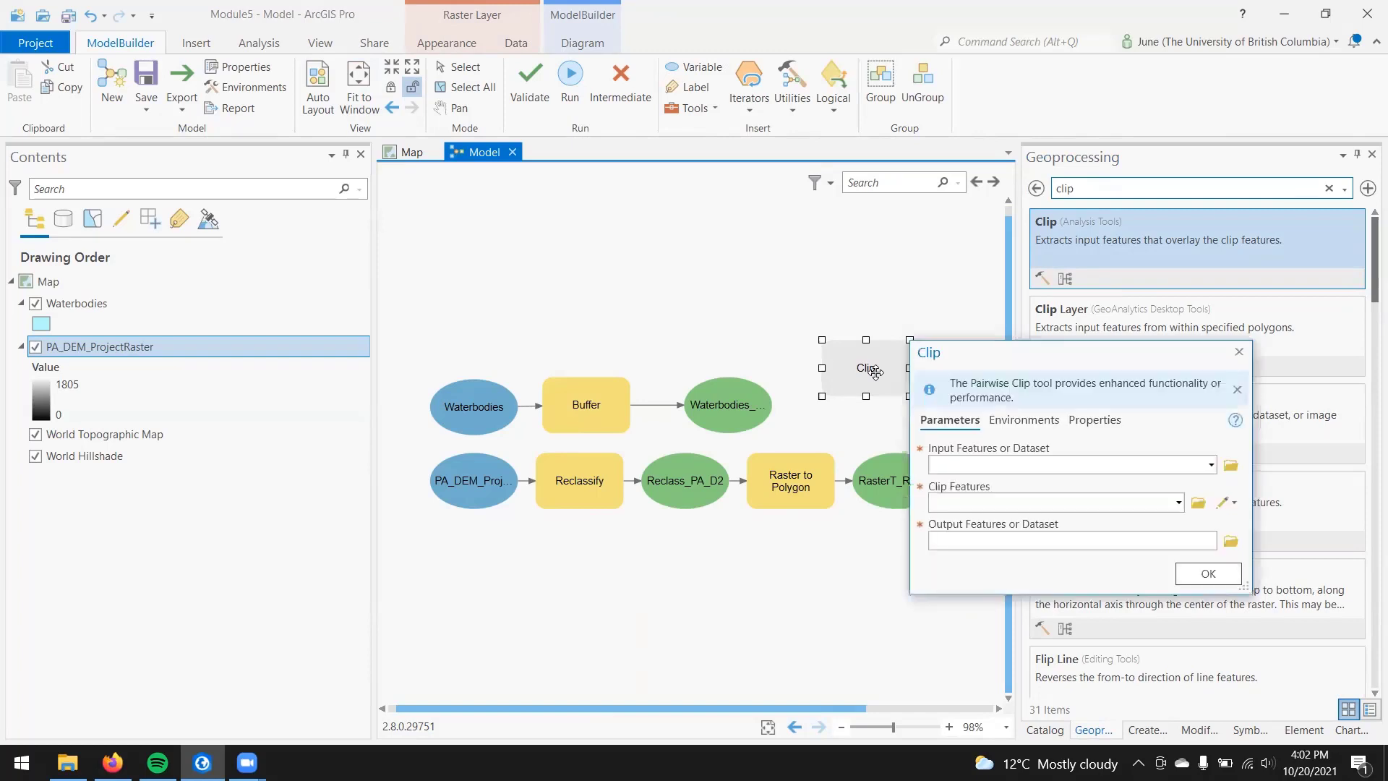
click(1211, 466)
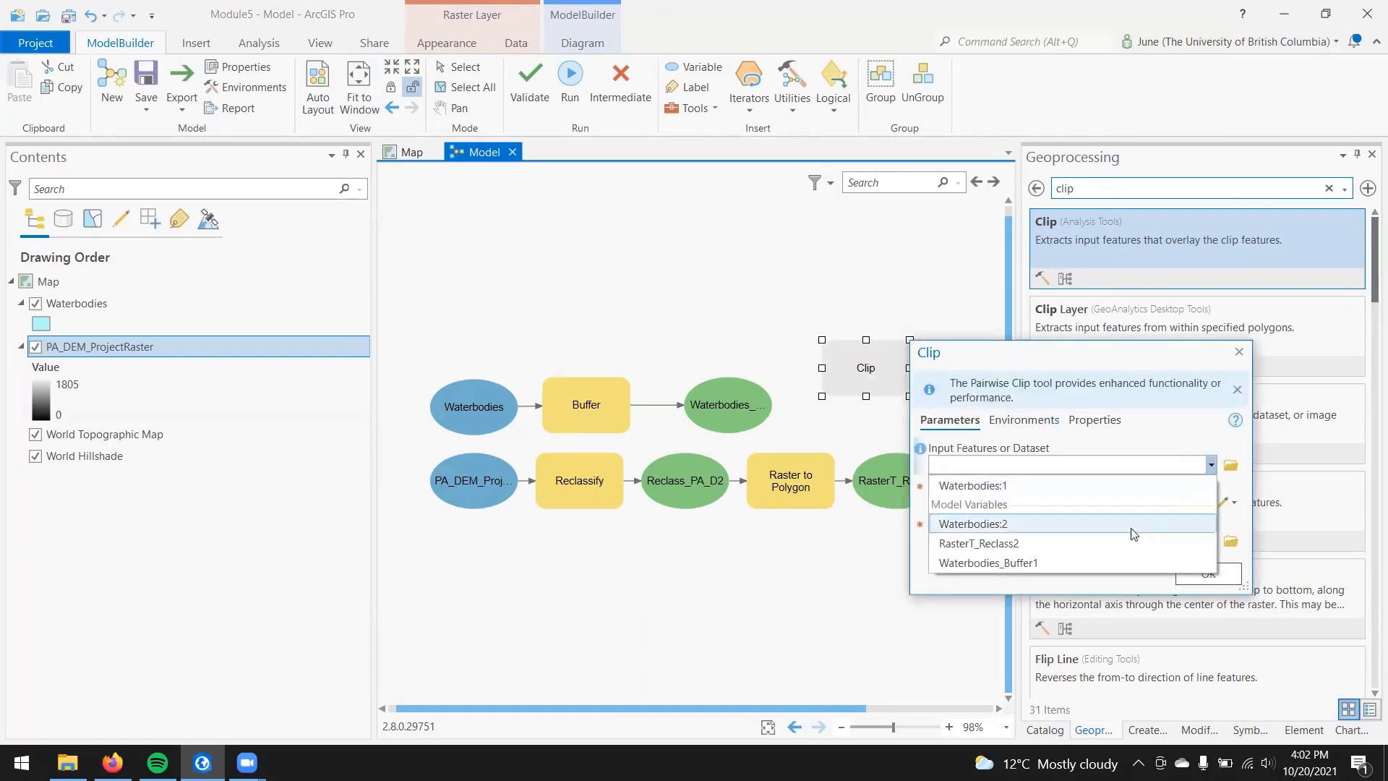
click(1023, 543)
click(1178, 502)
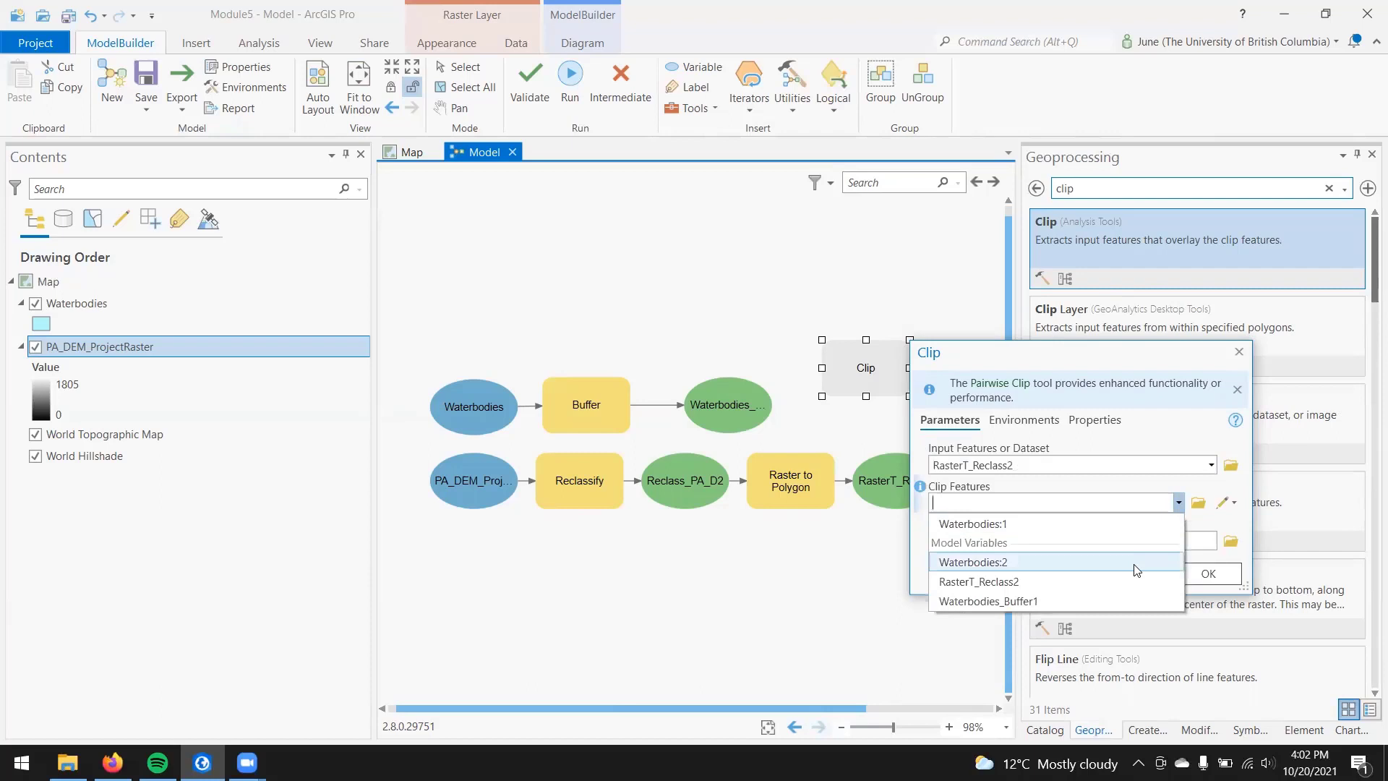
click(1129, 600)
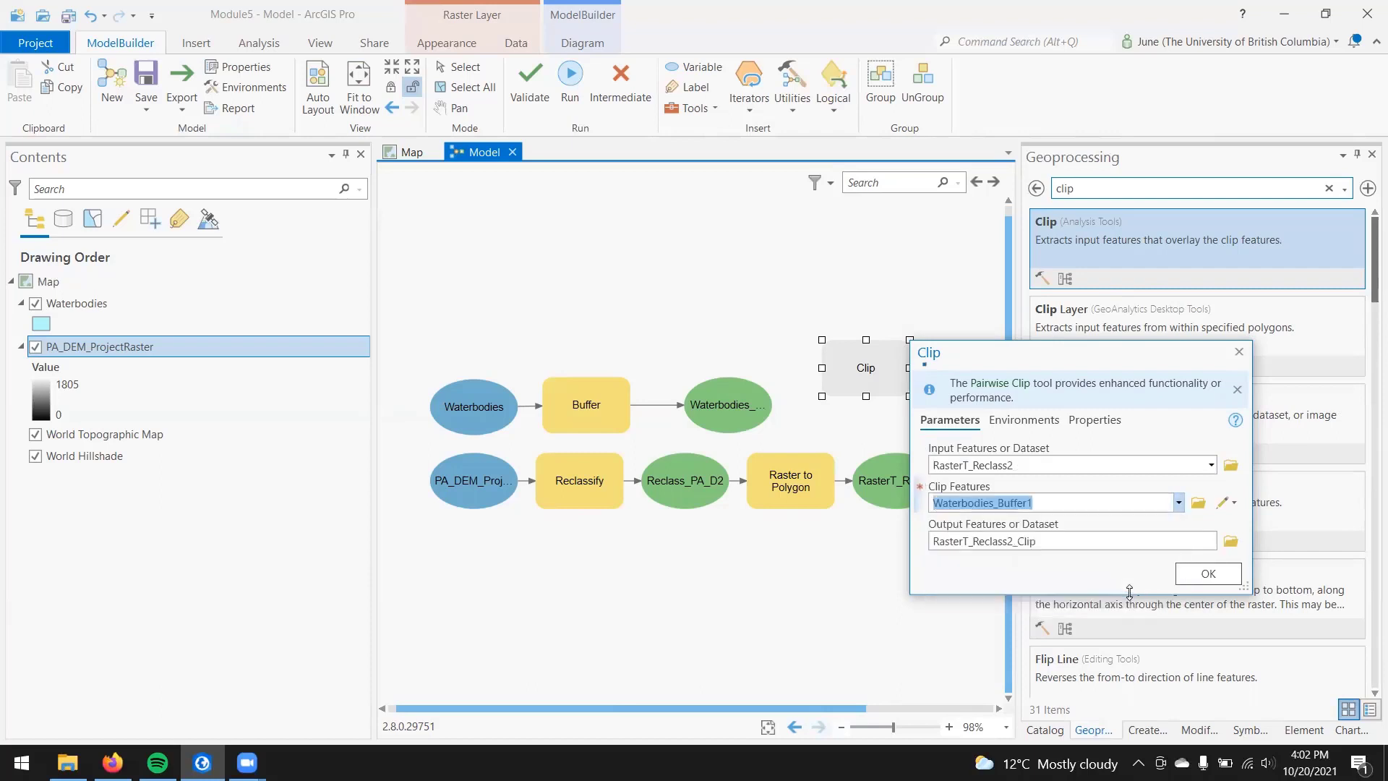
click(1208, 575)
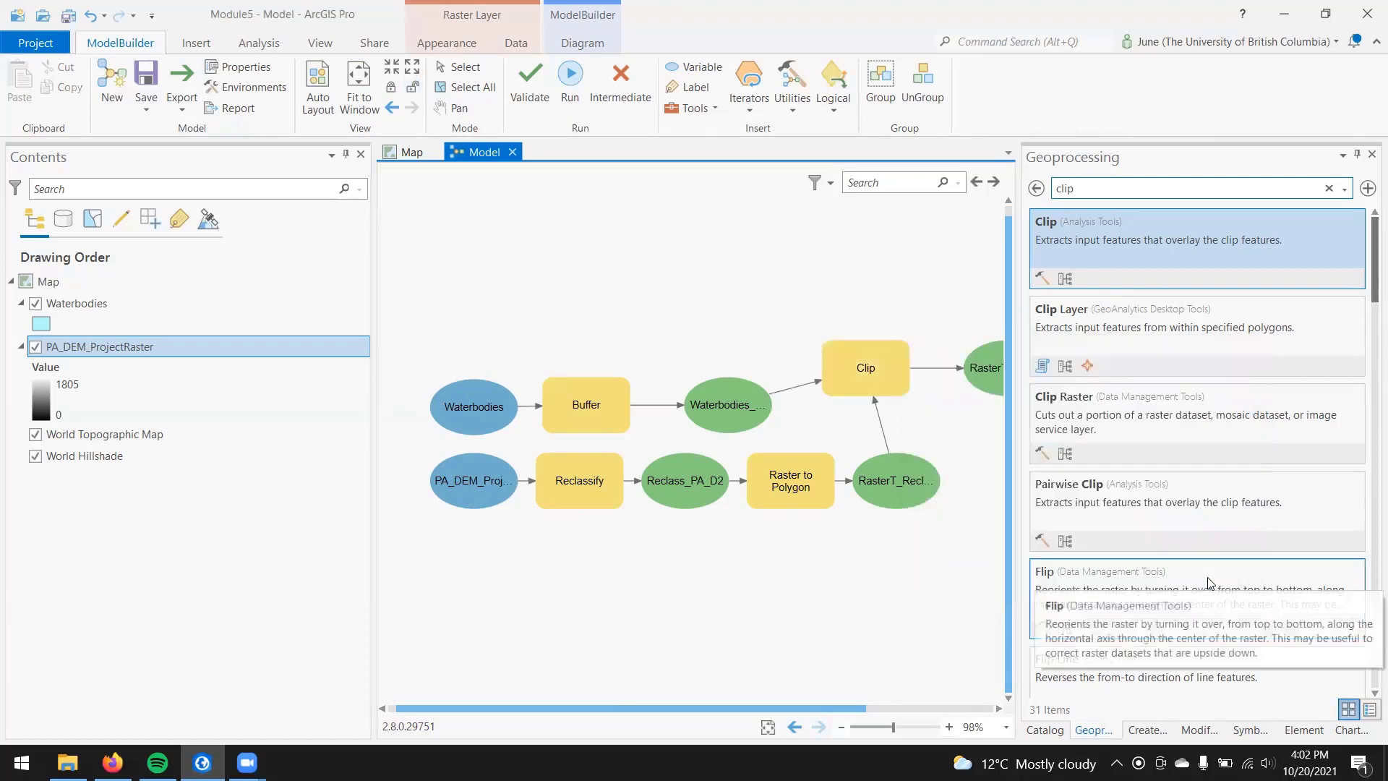
click(318, 91)
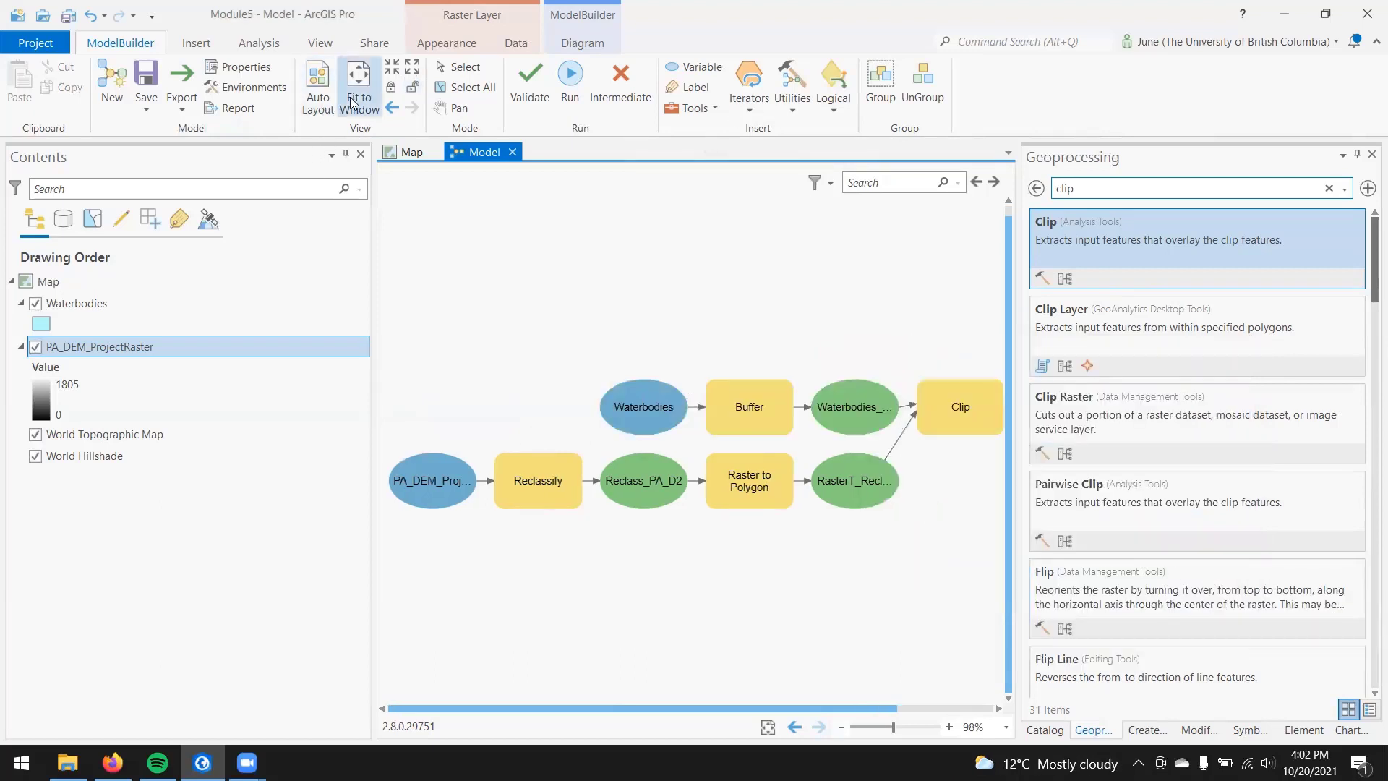
click(354, 101)
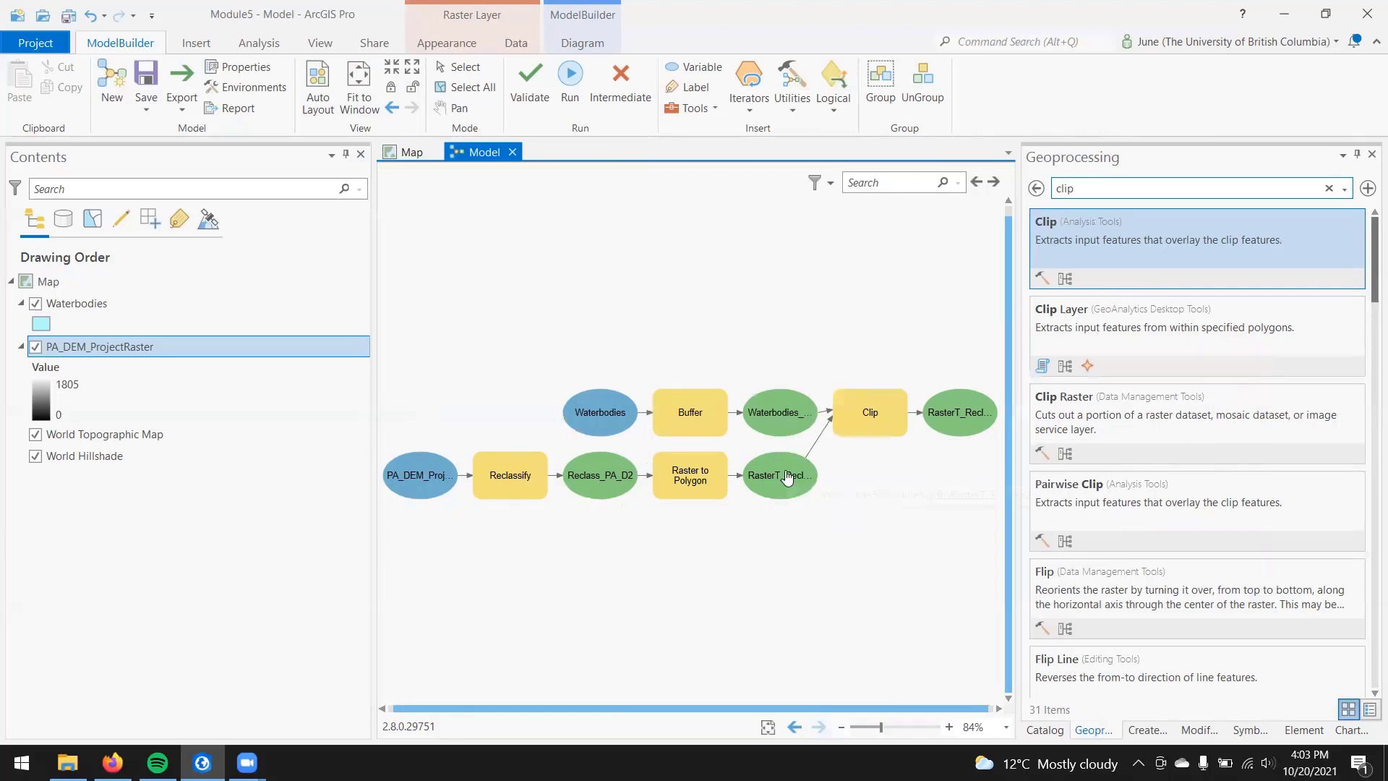
Step: Enable Add To Display for the Clip tool's output variable, and run the whole model
click(965, 419)
right_click(965, 418)
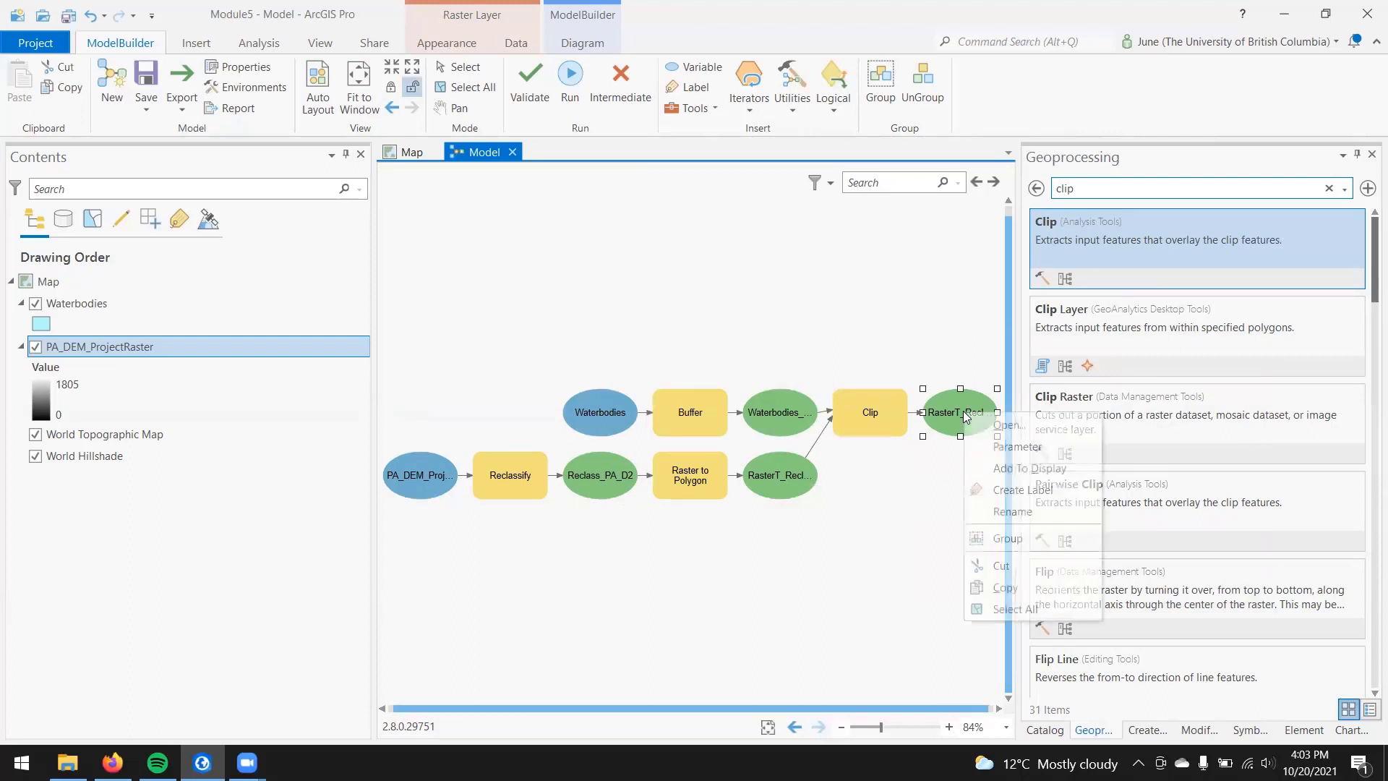
click(1064, 468)
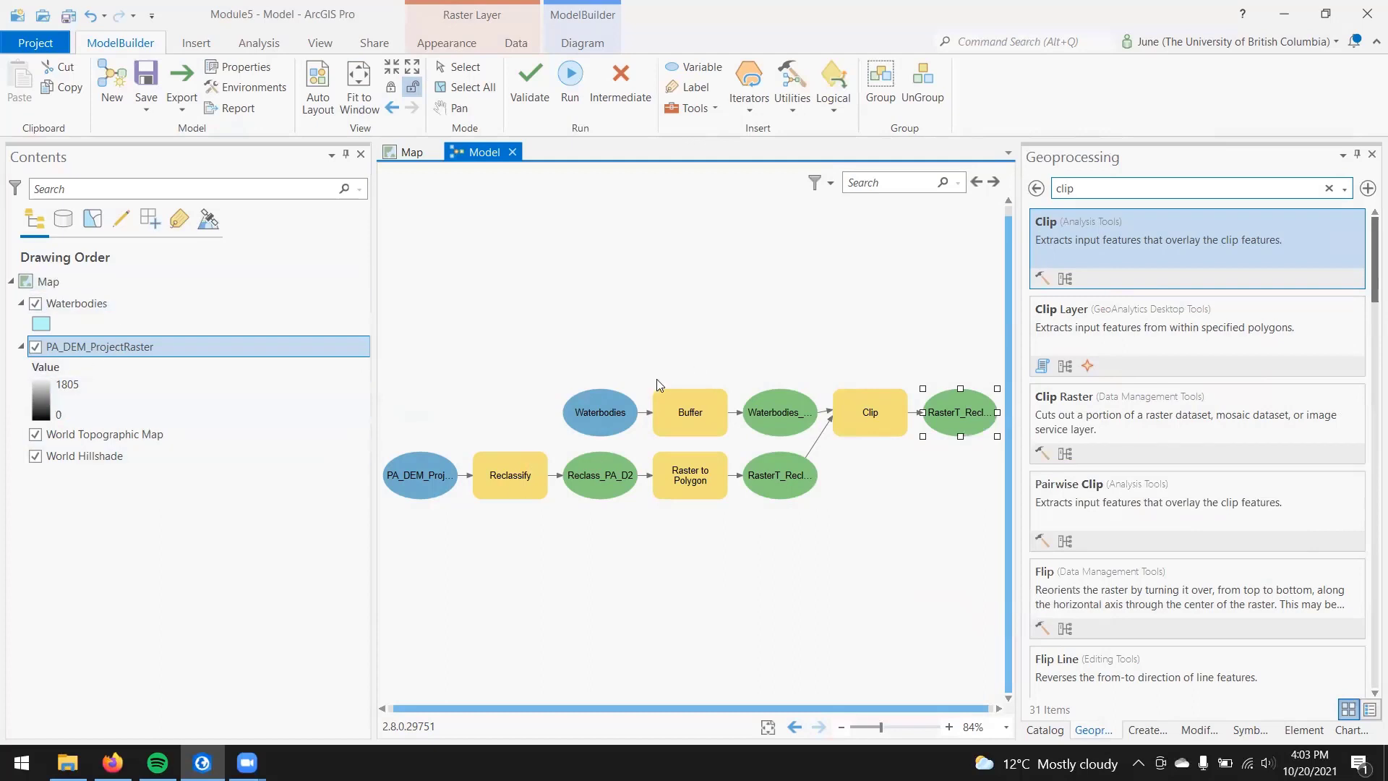
click(564, 86)
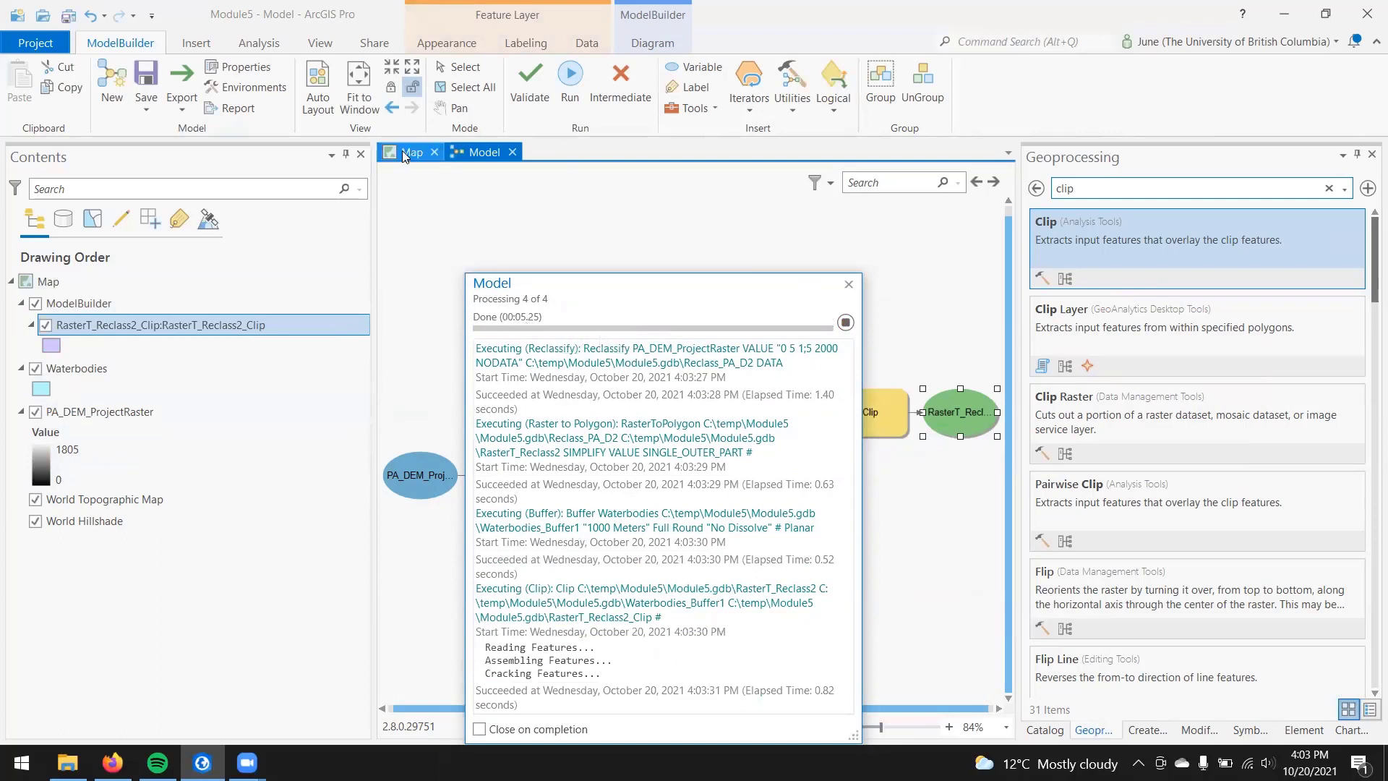
click(849, 284)
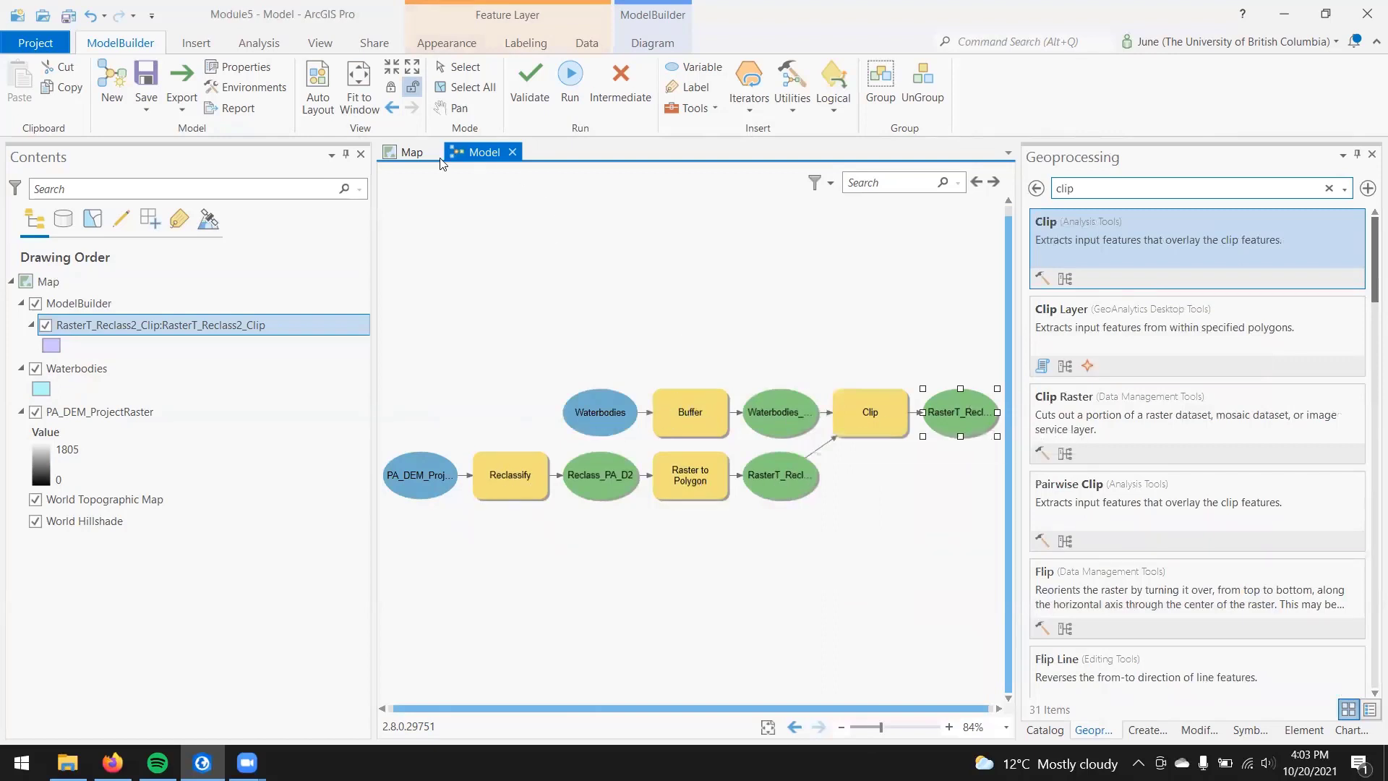
Step: Hide the Waterbodies and PA_DEM_ProjectRaster layers on the map and inspect the clipped polygon around Port Alberni
click(409, 152)
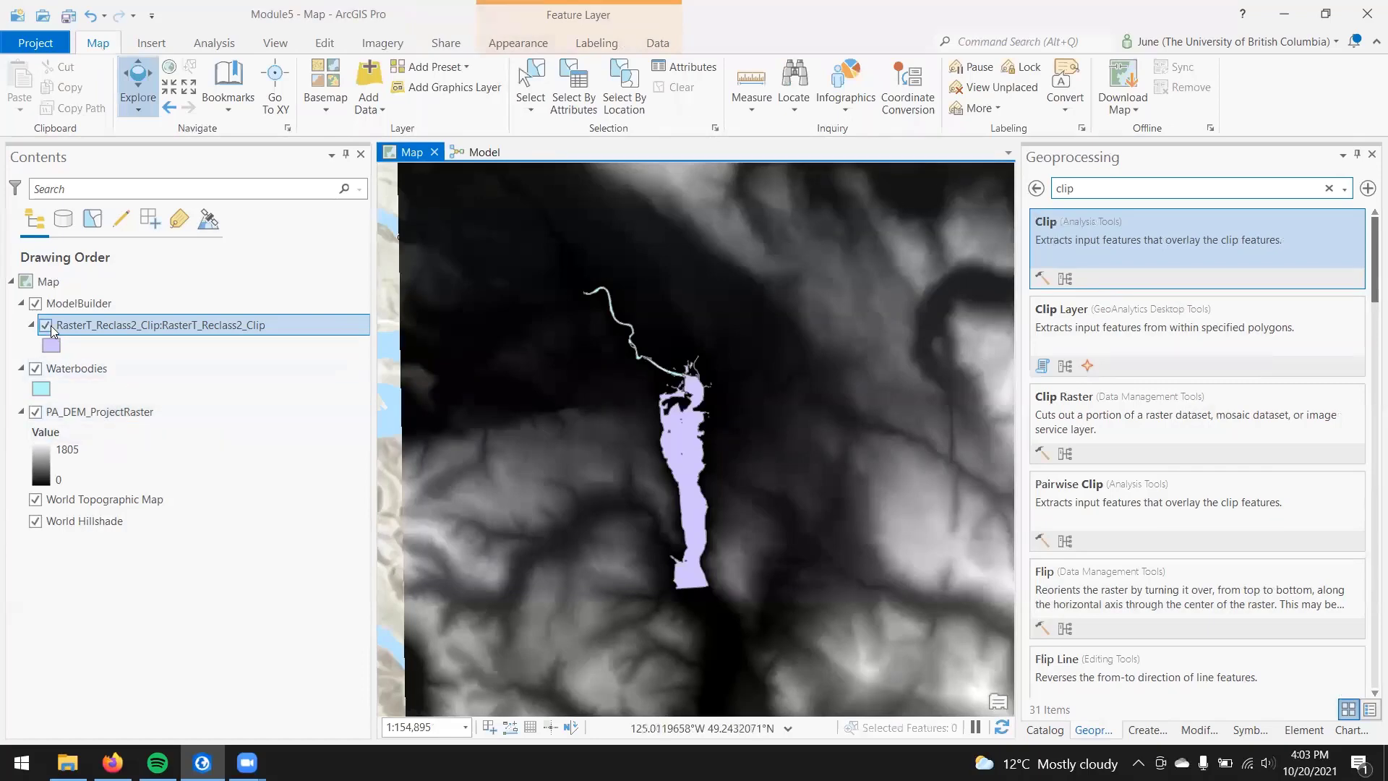
click(34, 368)
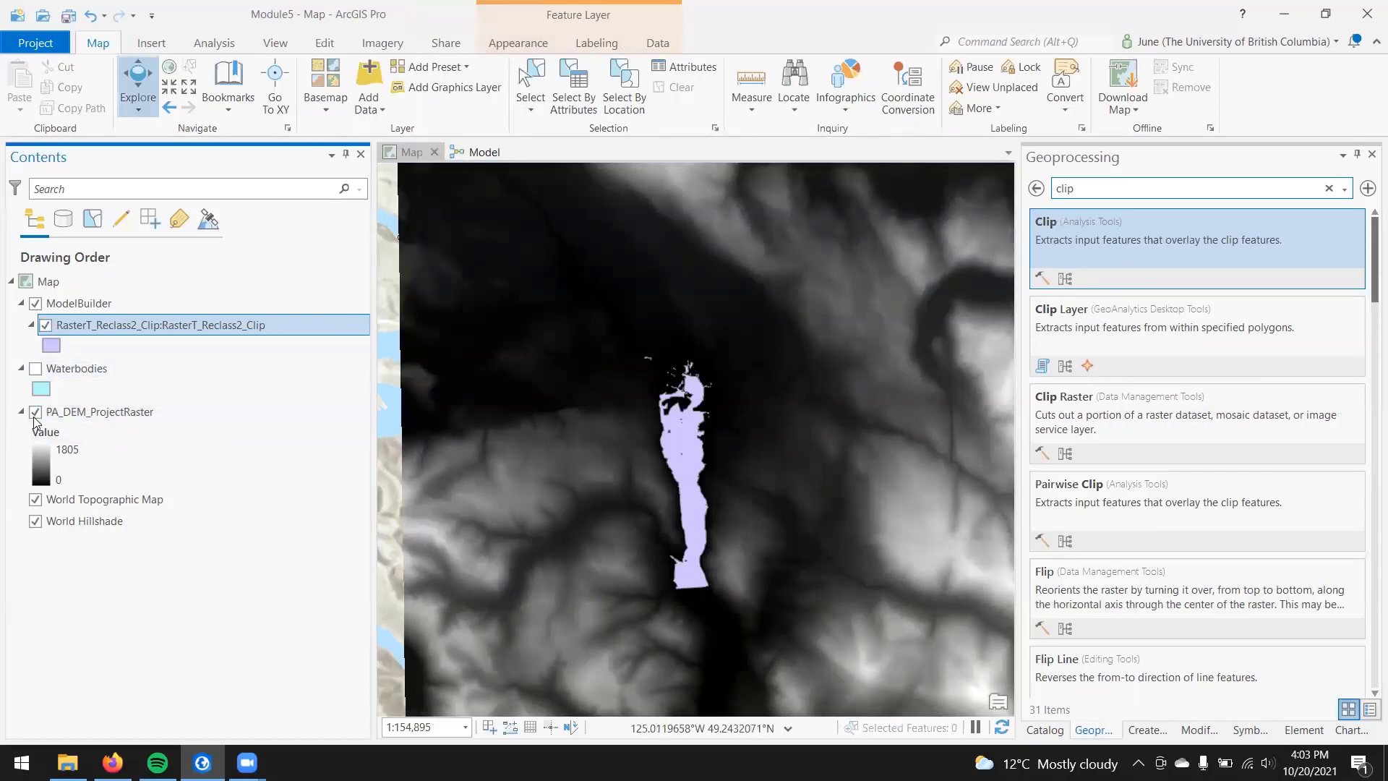
click(35, 412)
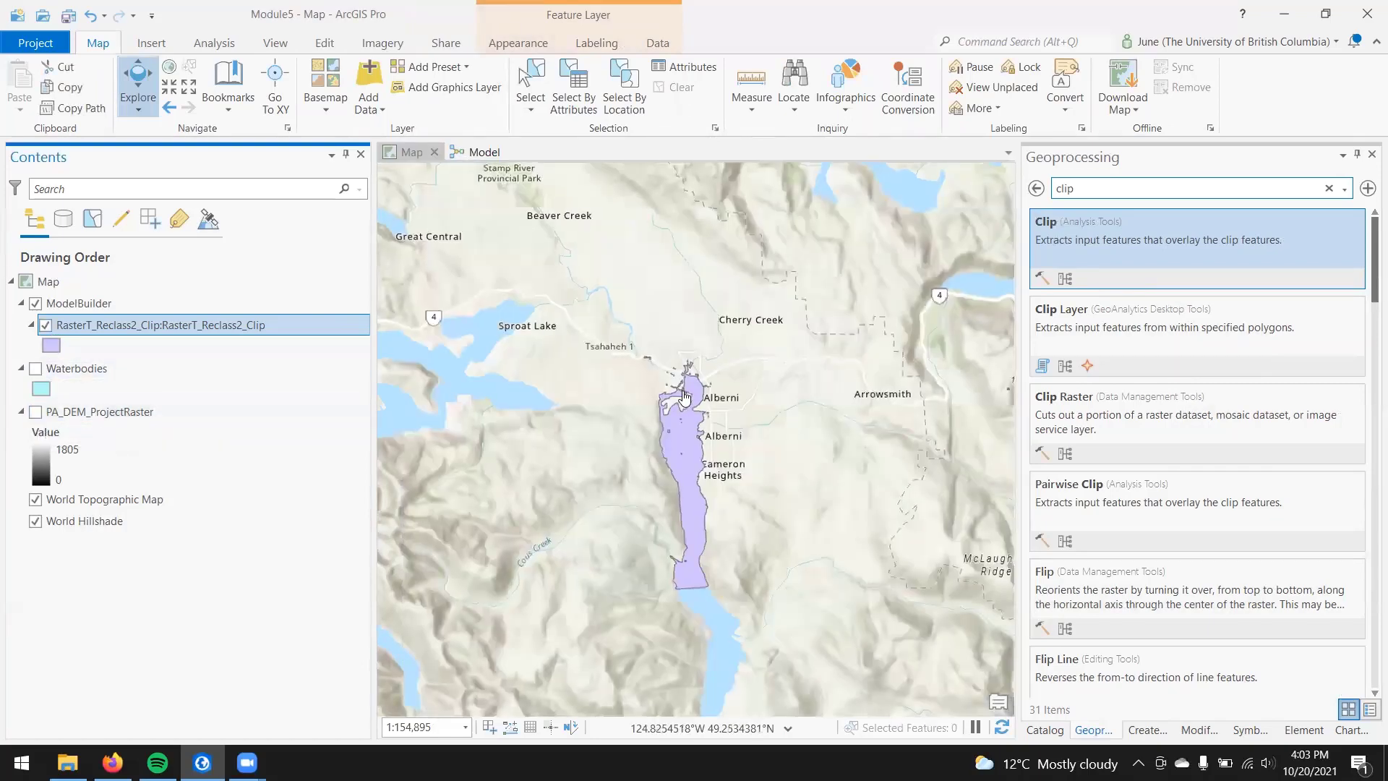
scroll(669, 430, up, 2)
scroll(669, 430, up, 2)
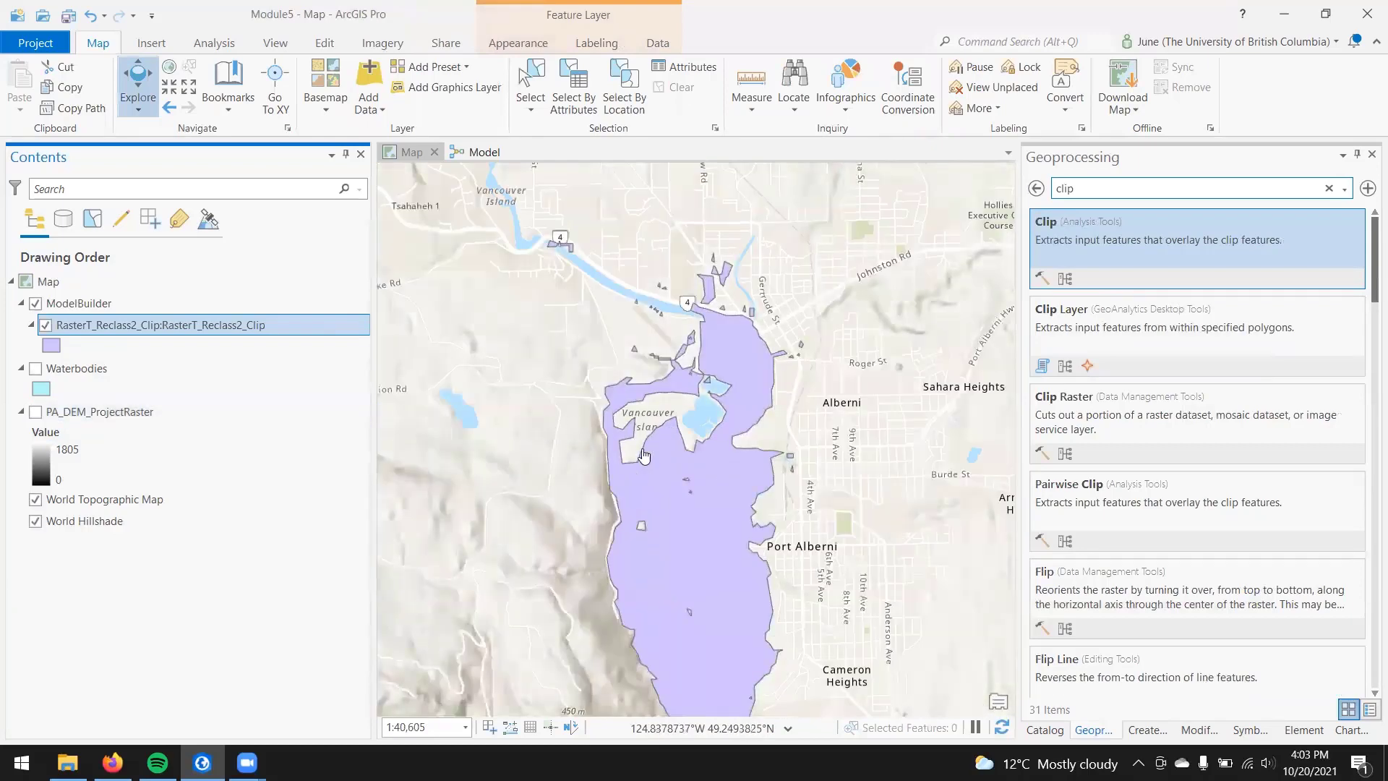
drag(705, 533, 672, 453)
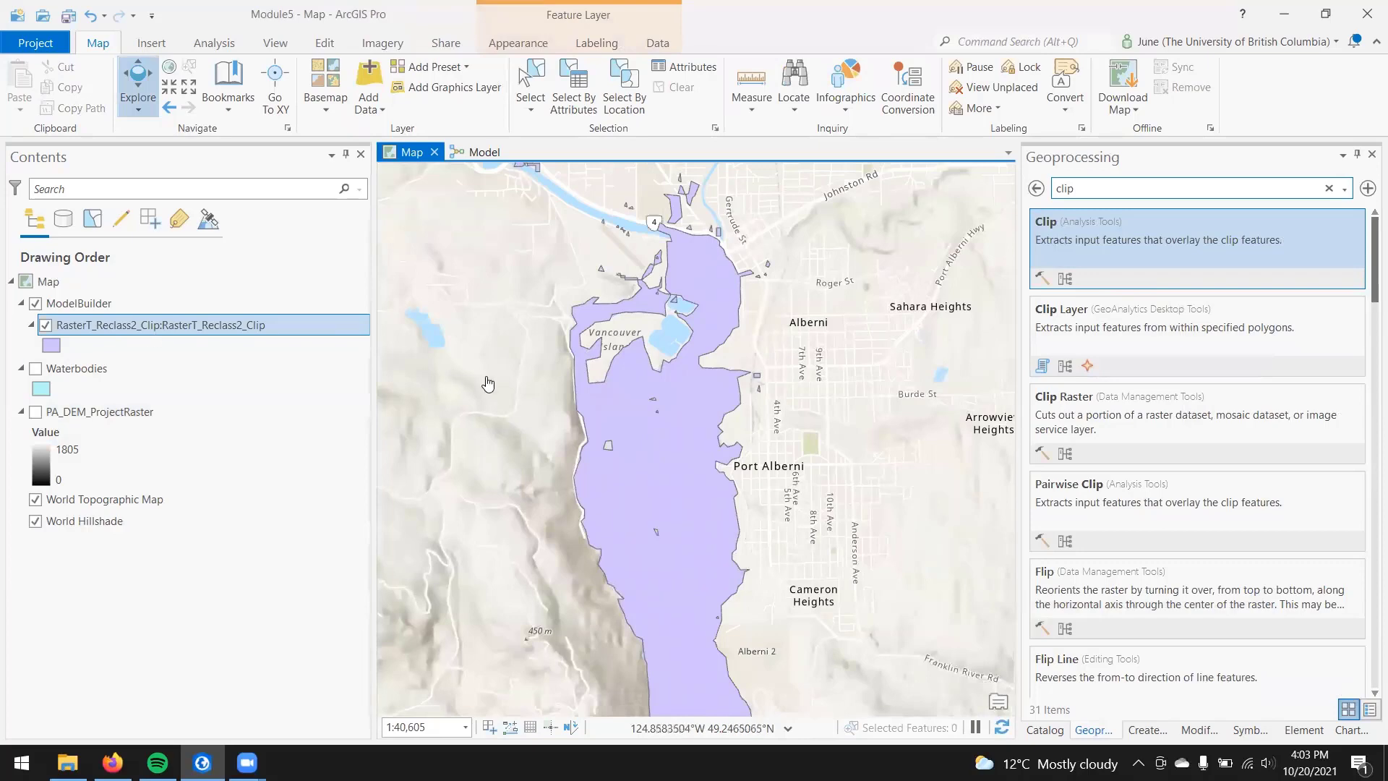
Step: Enable Add To Display for the Reclassify tool's output variable, Reclass_PA_D2, in the model
scroll(507, 389, down, 1)
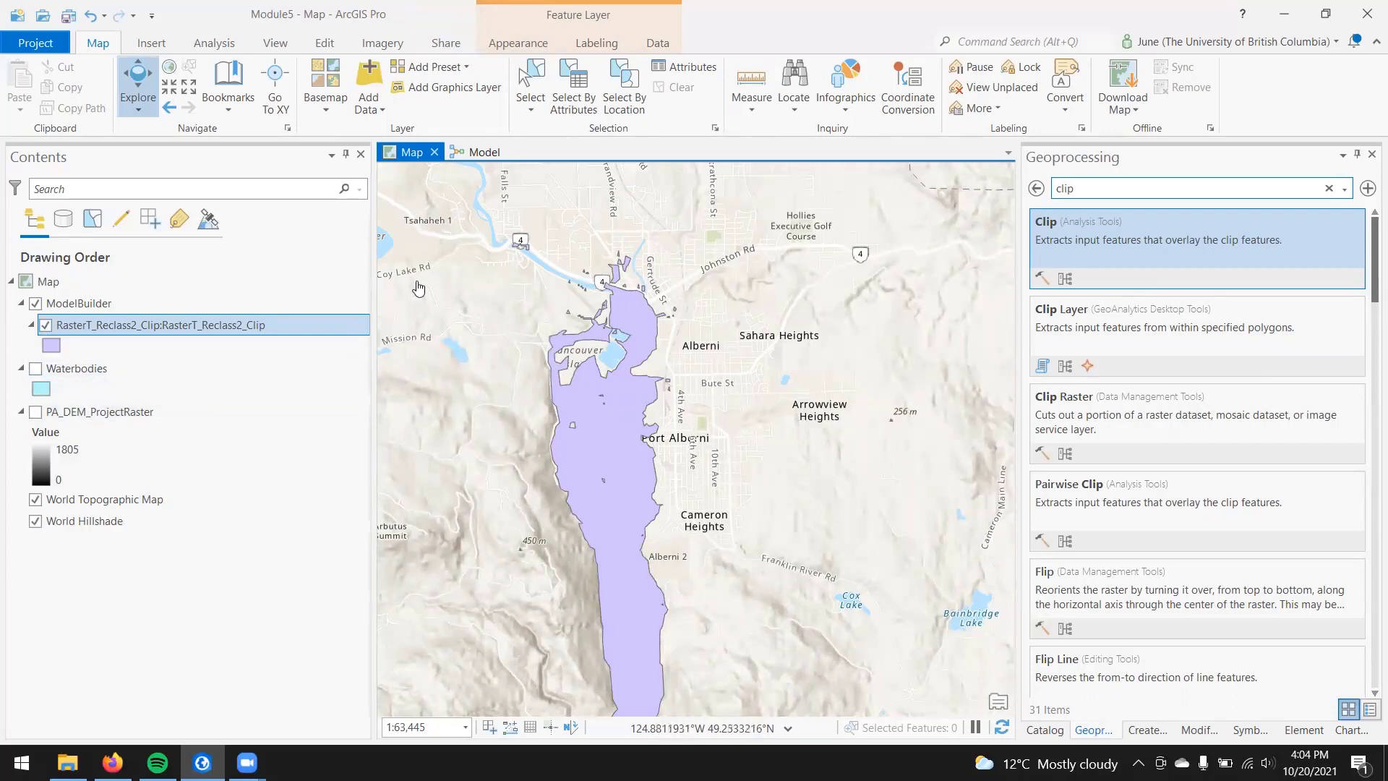
click(475, 154)
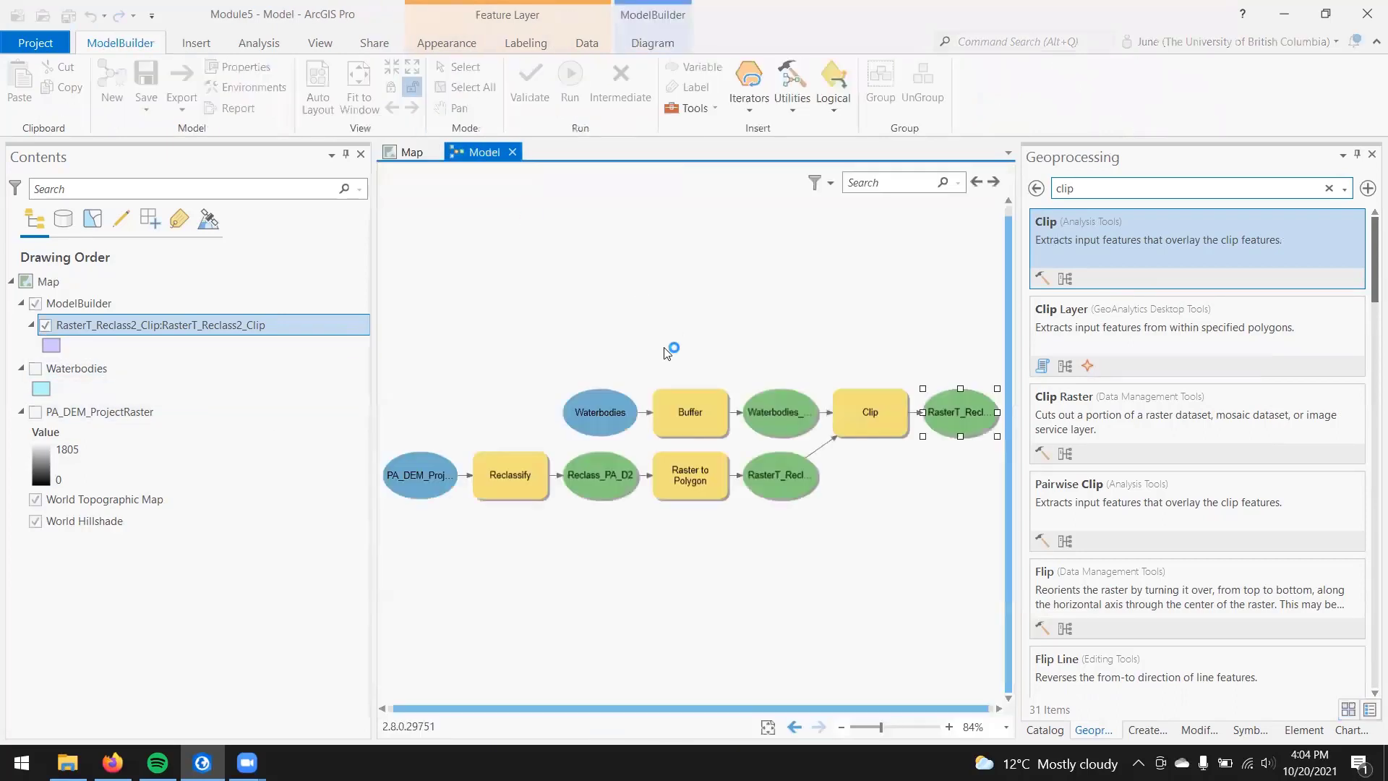
click(619, 474)
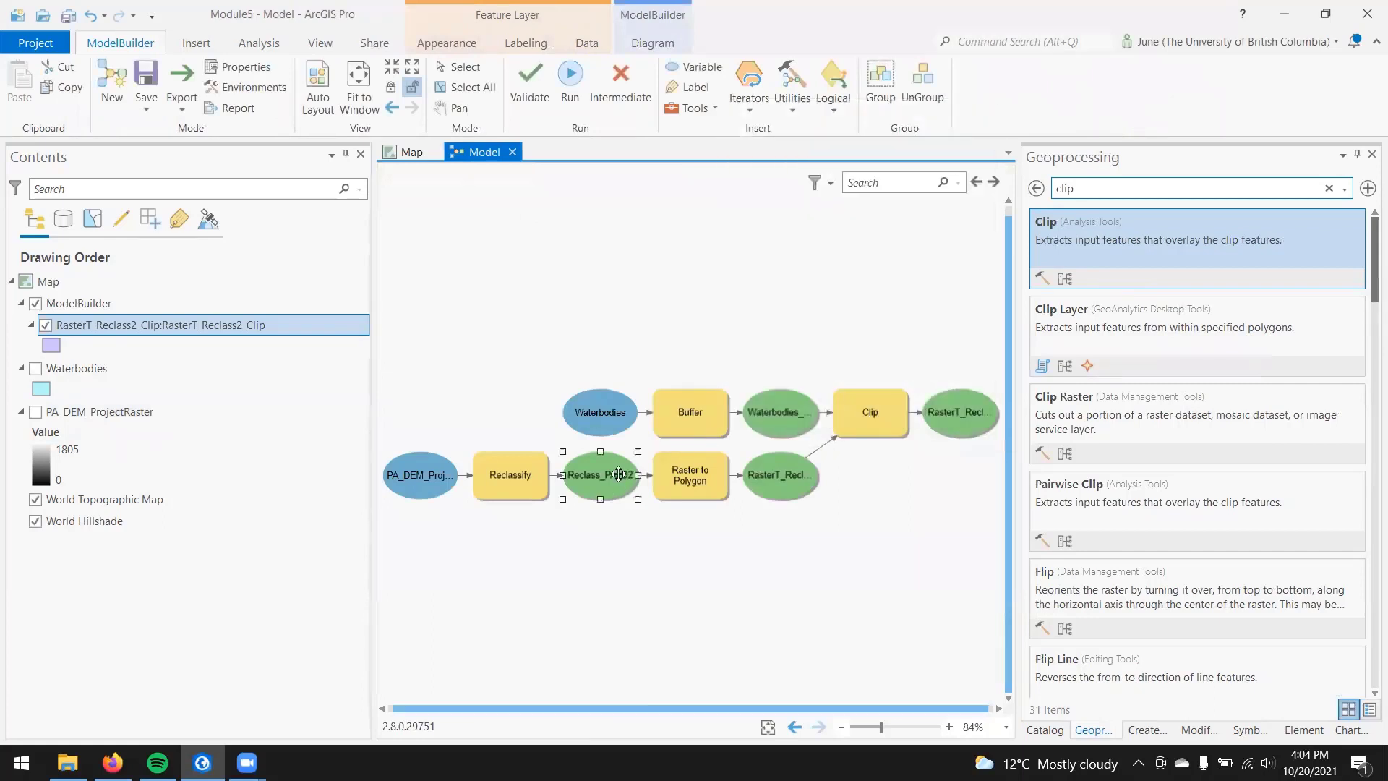
right_click(619, 475)
click(701, 531)
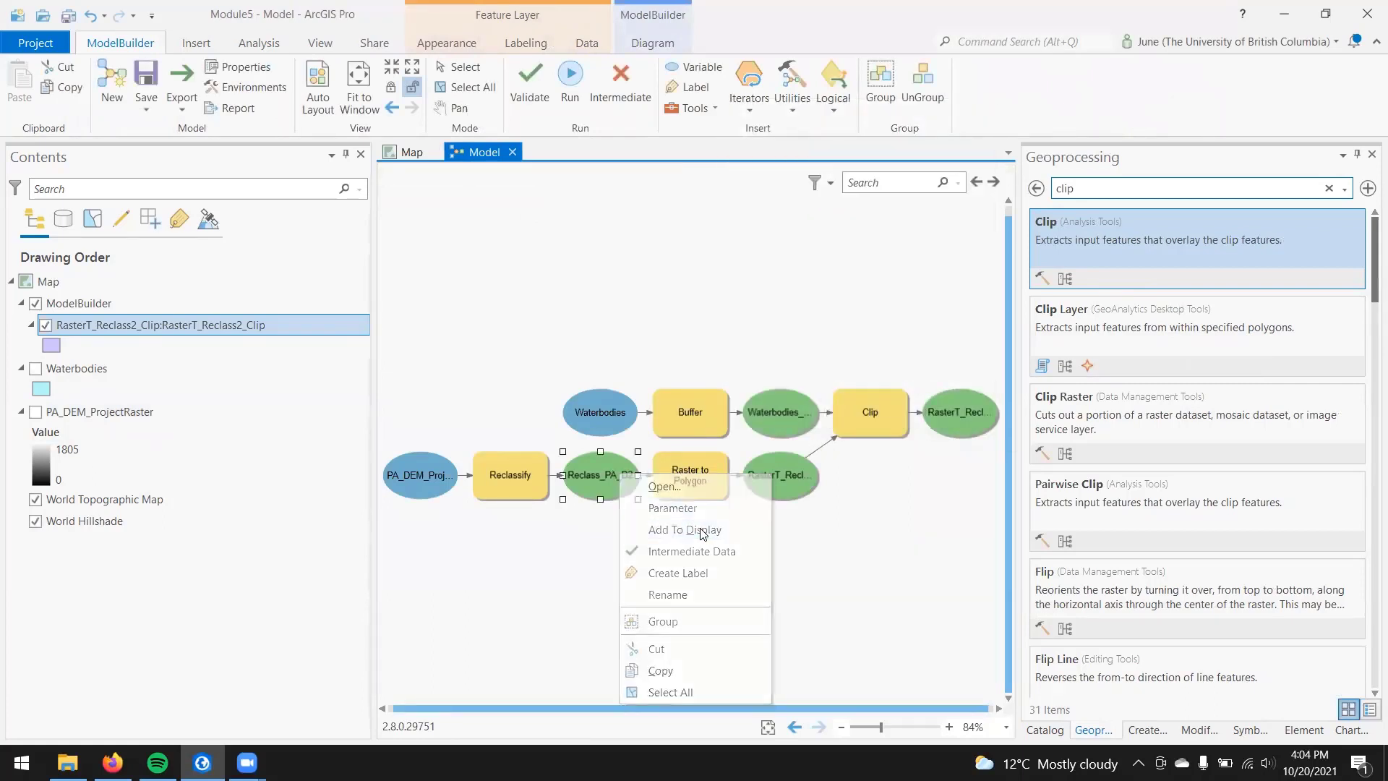
Step: Hide the RasterT_Reclass2_Clip layer on the map, inspect the extent of the Reclass_PA_D2 raster, and hide that raster too
click(418, 153)
click(45, 325)
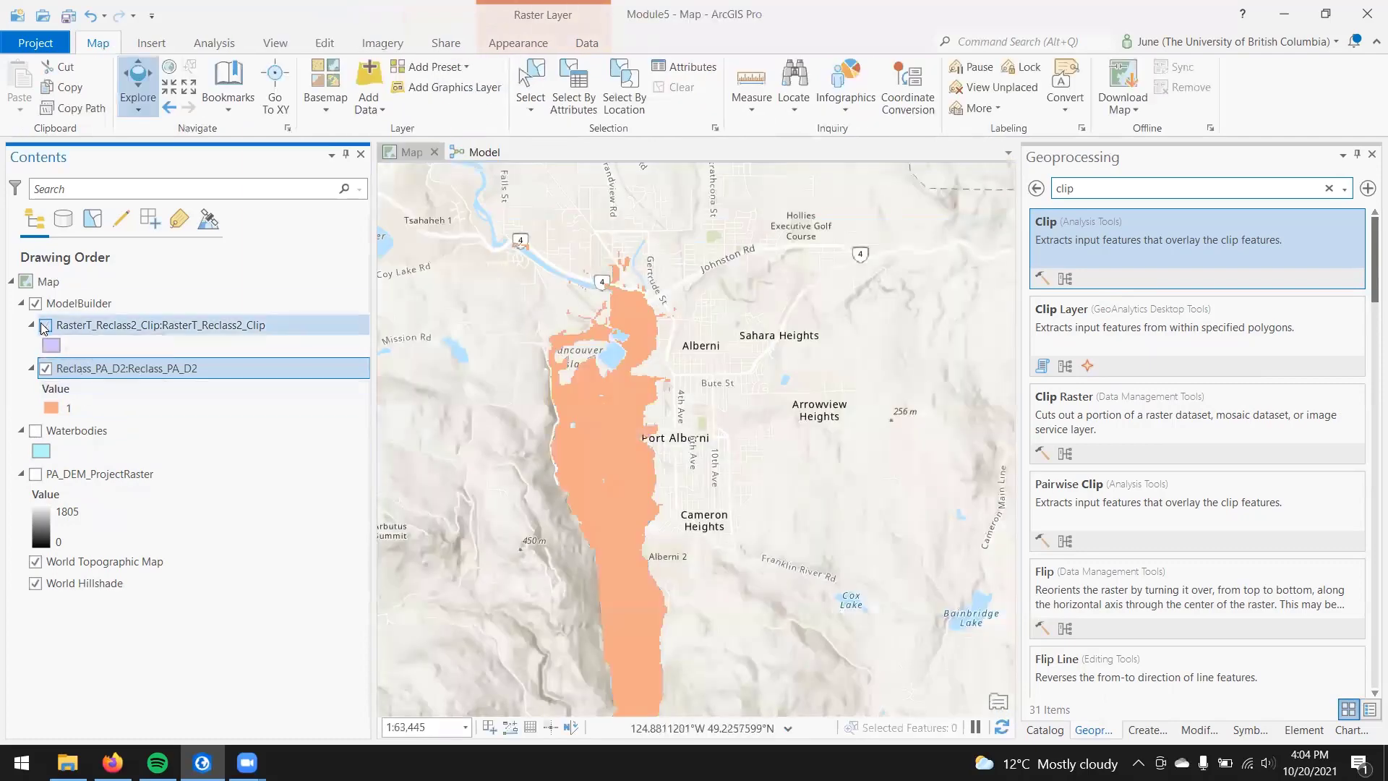
scroll(672, 610, down, 2)
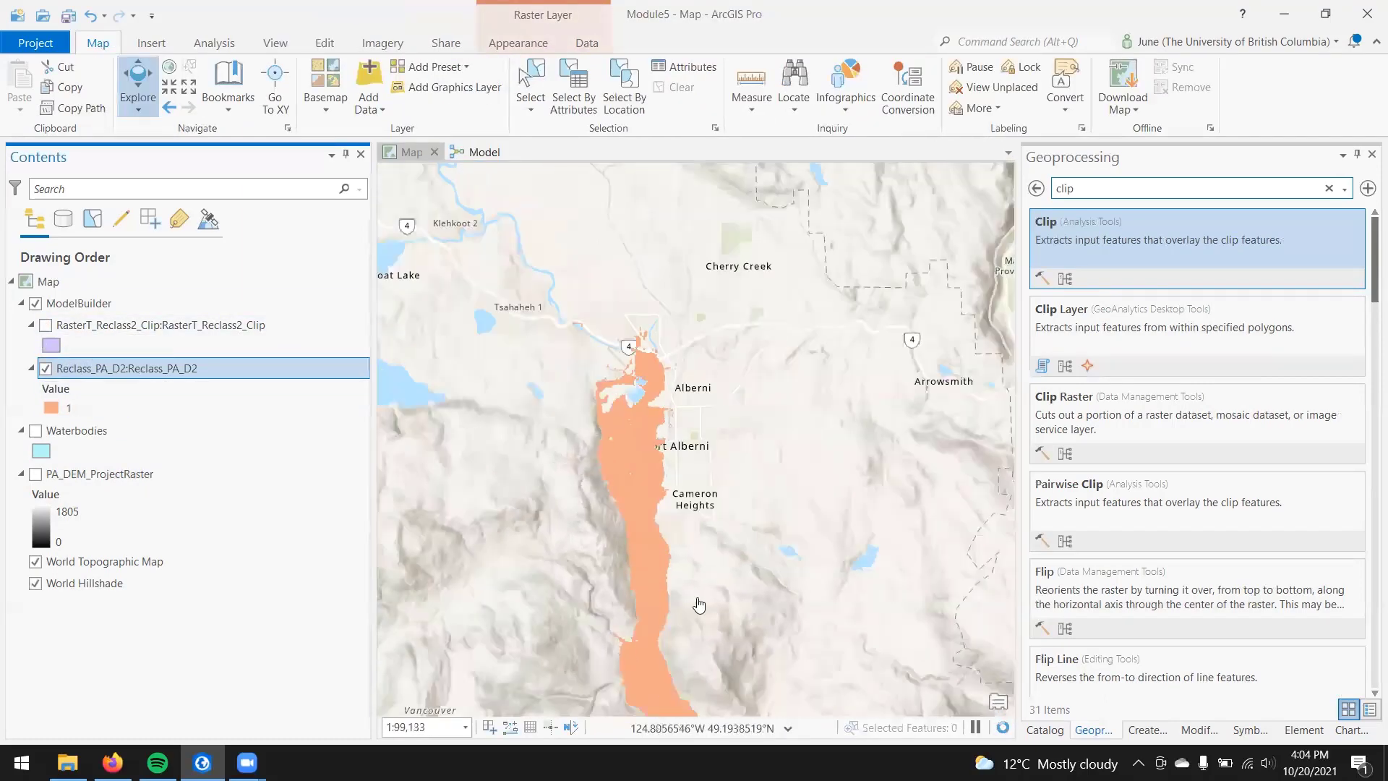
scroll(656, 427, up, 2)
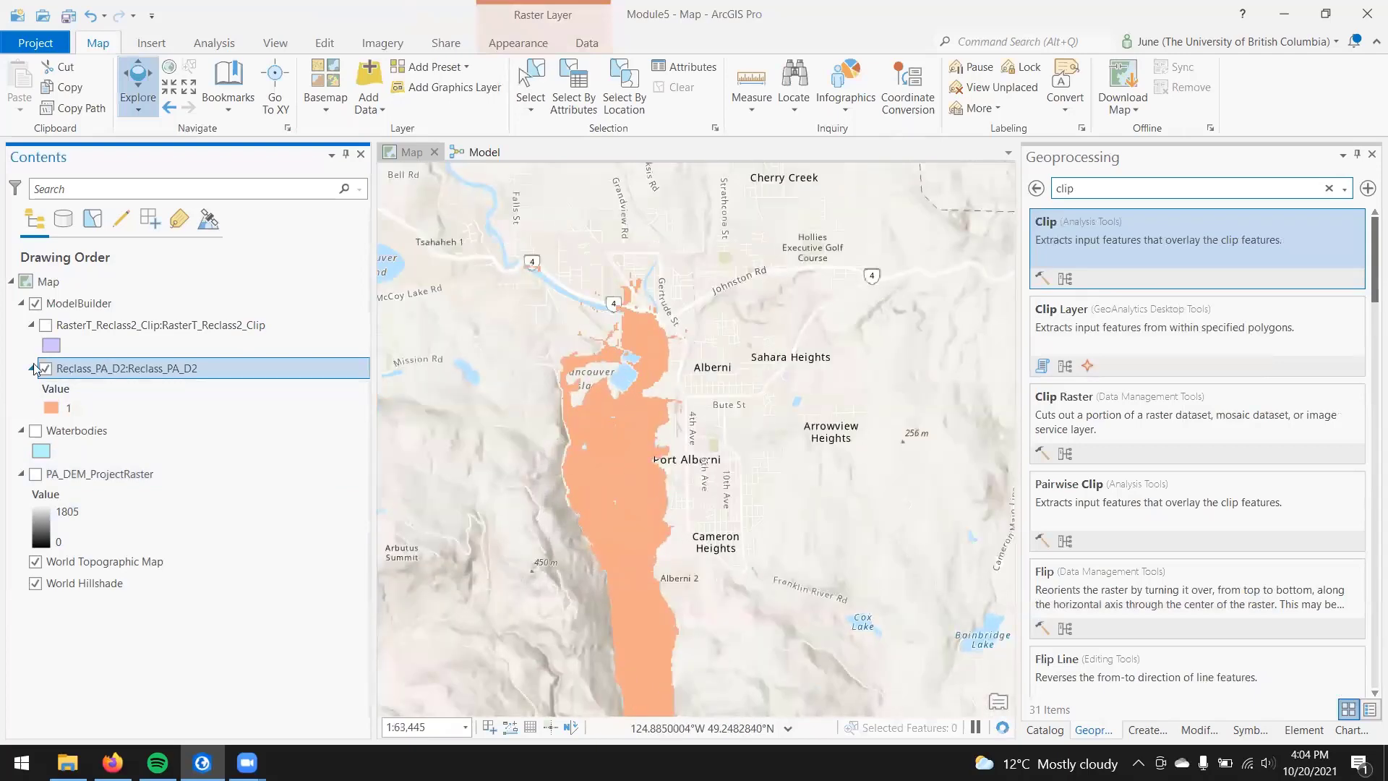
click(46, 368)
Step: Enable Add To Display for the Buffer tool's output variable in the model and view the buffer on the map
click(477, 151)
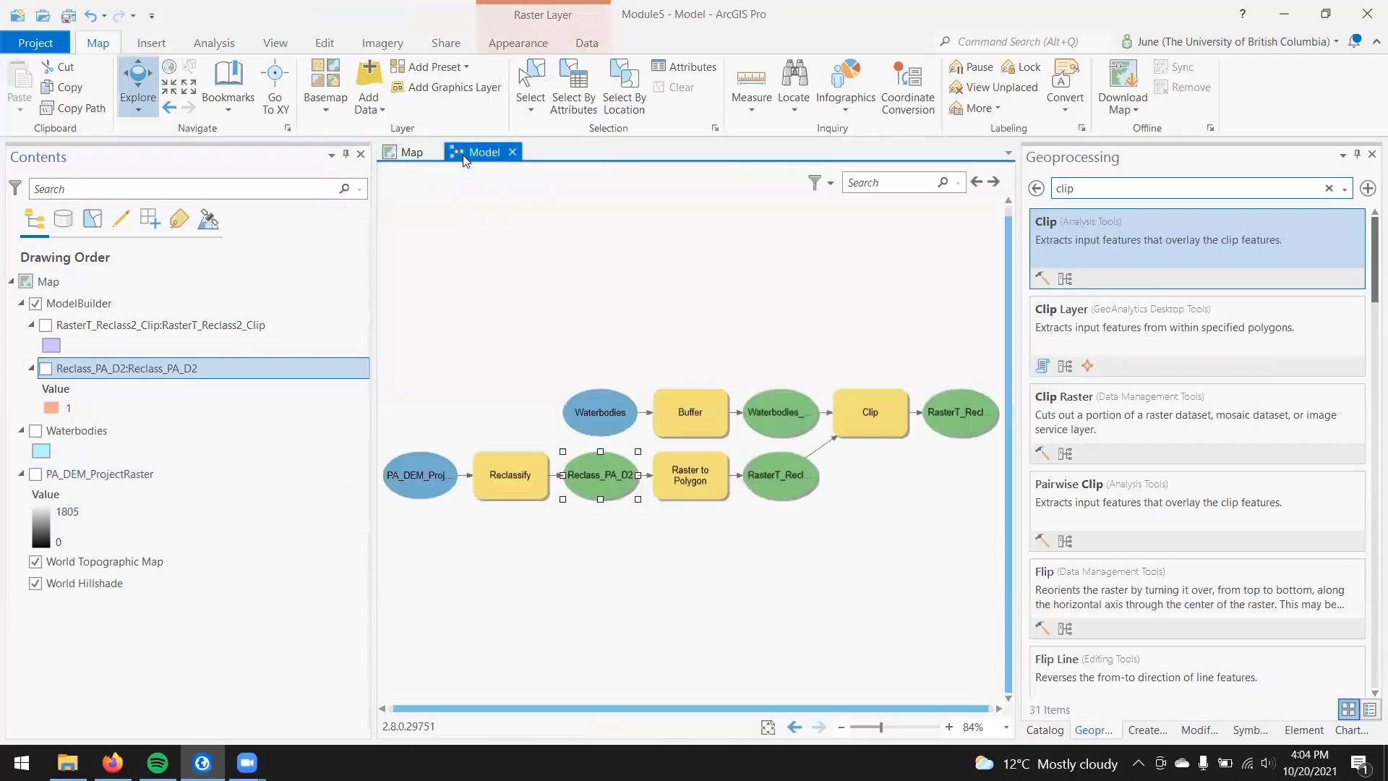
click(668, 419)
right_click(703, 406)
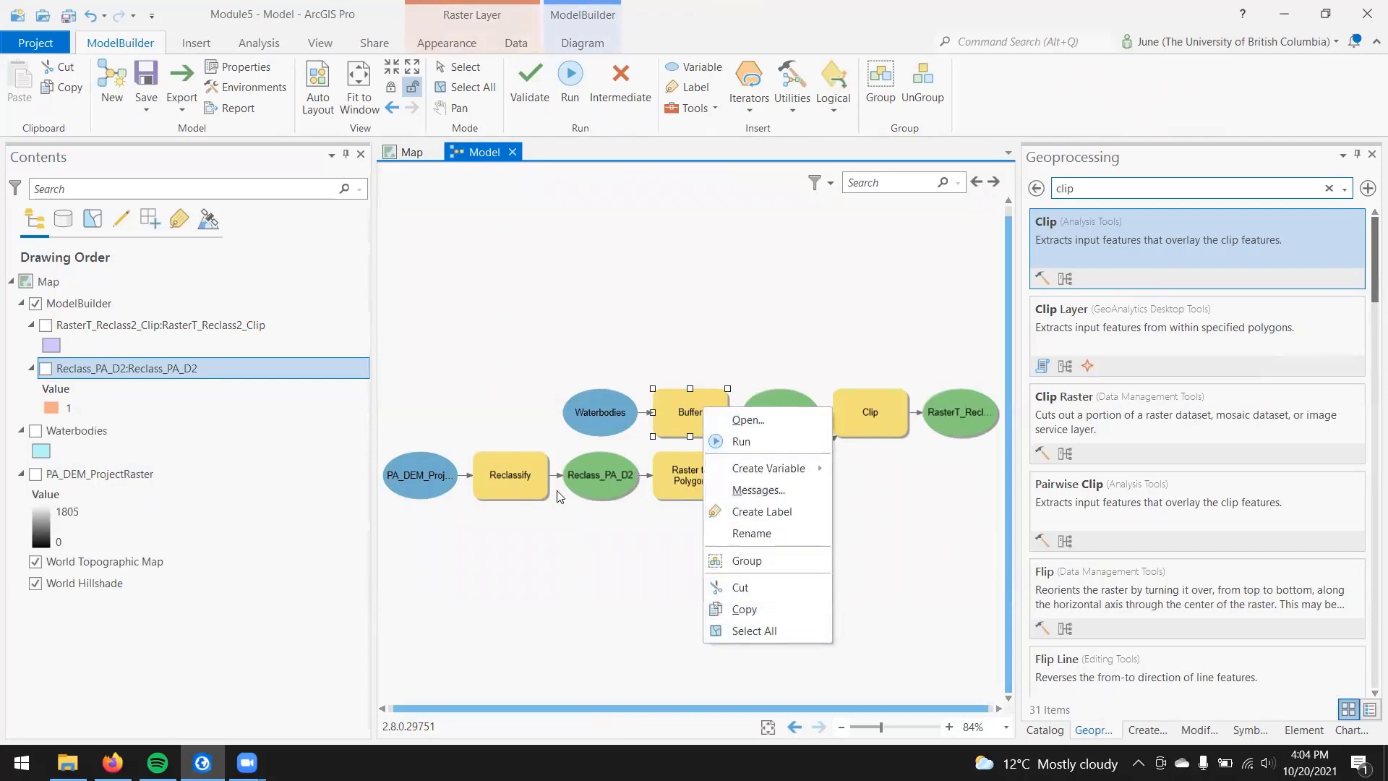
click(623, 591)
right_click(795, 423)
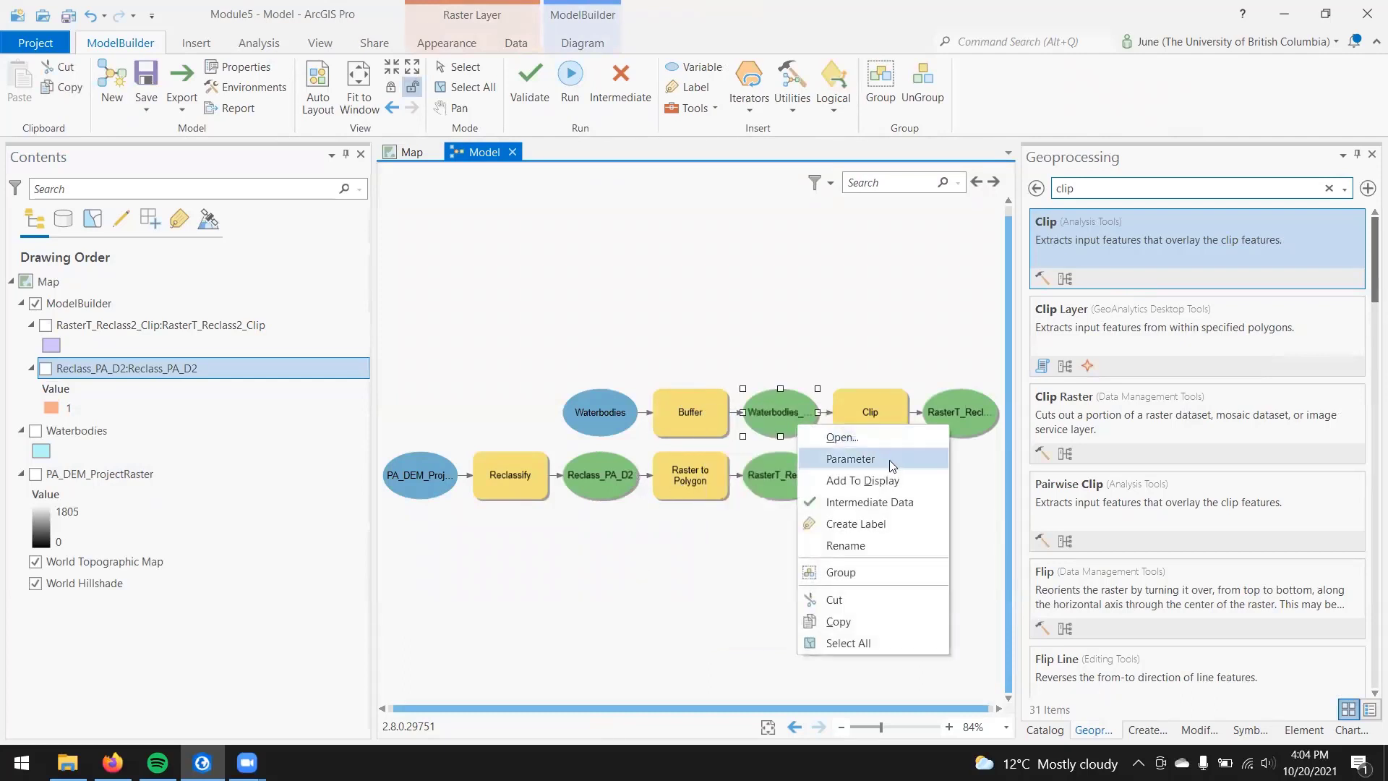
click(897, 479)
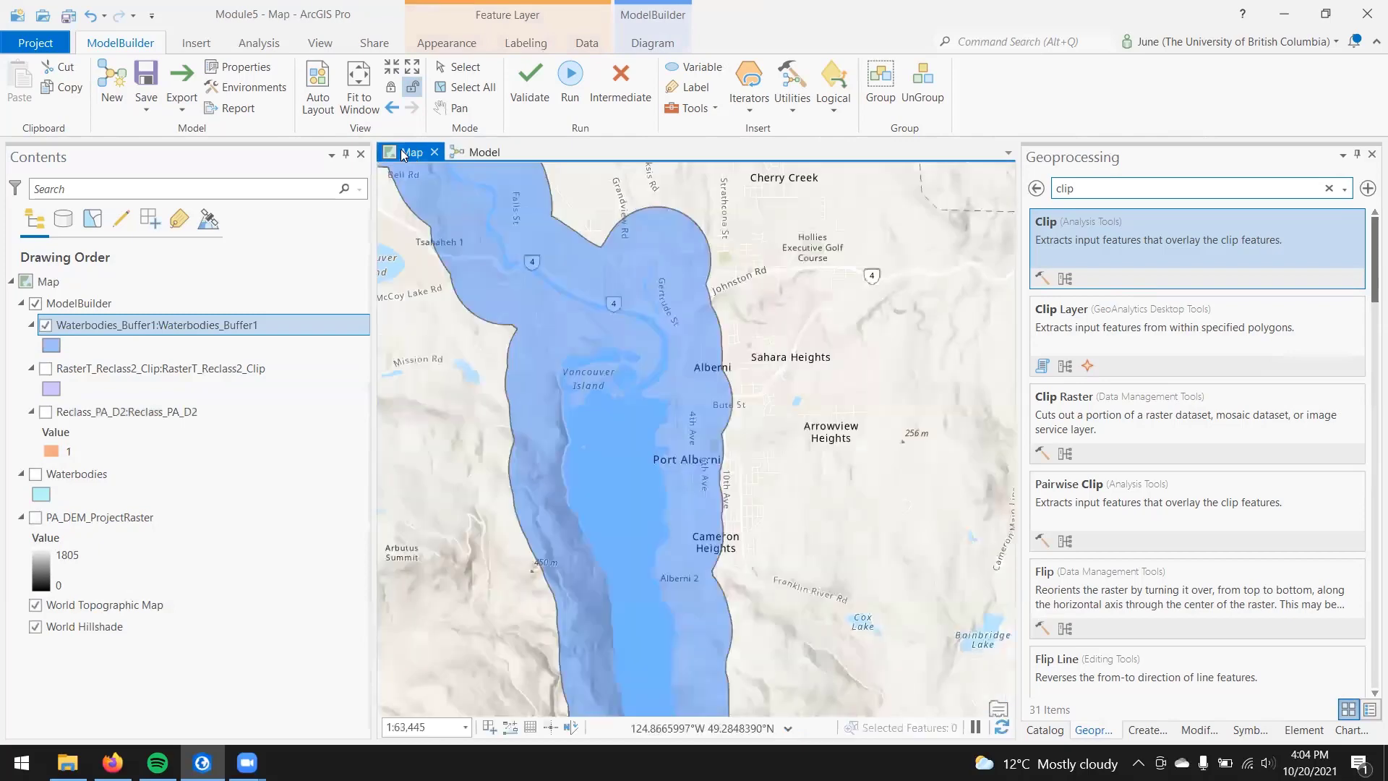
Step: Remove the Waterbodies_Buffer1 layer from the map, and leave the clip search results in the geoprocessing tools
right_click(217, 324)
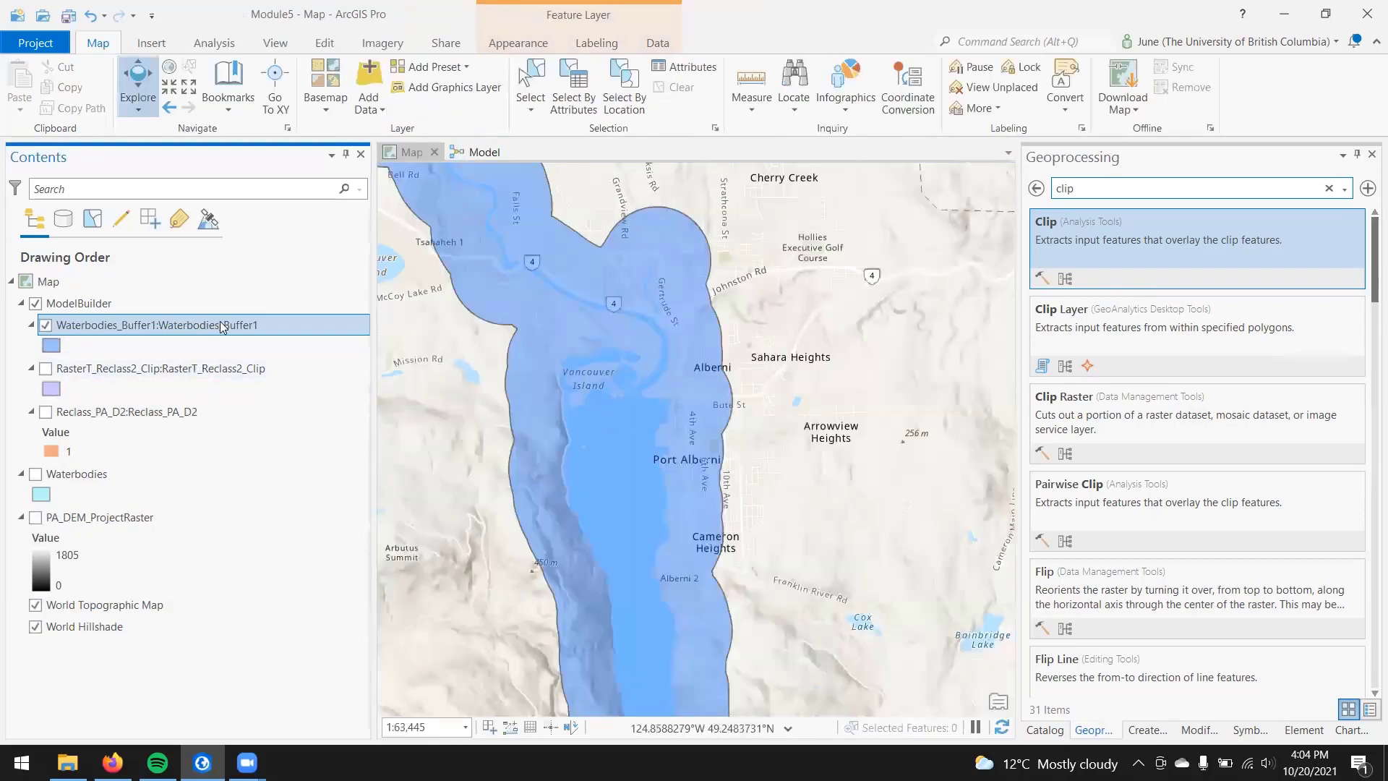
click(339, 180)
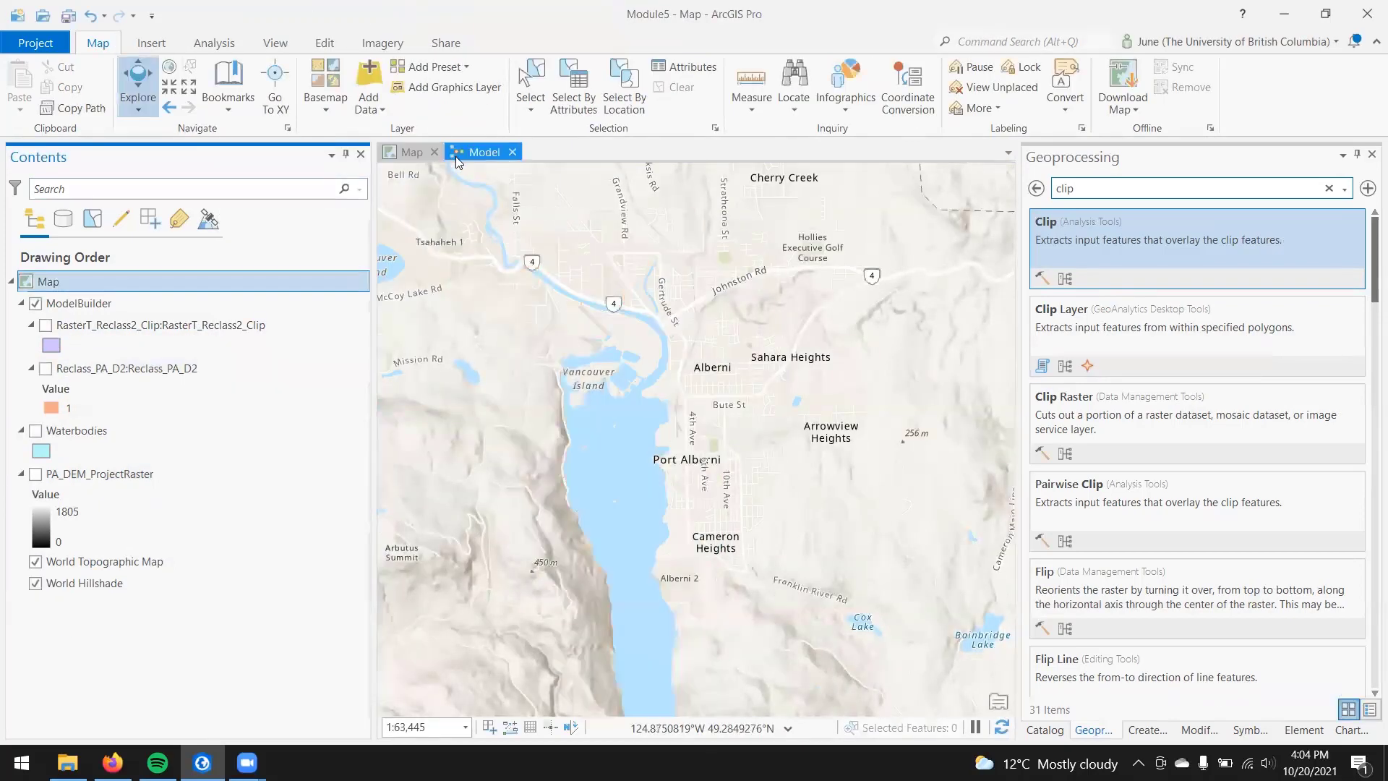
click(457, 153)
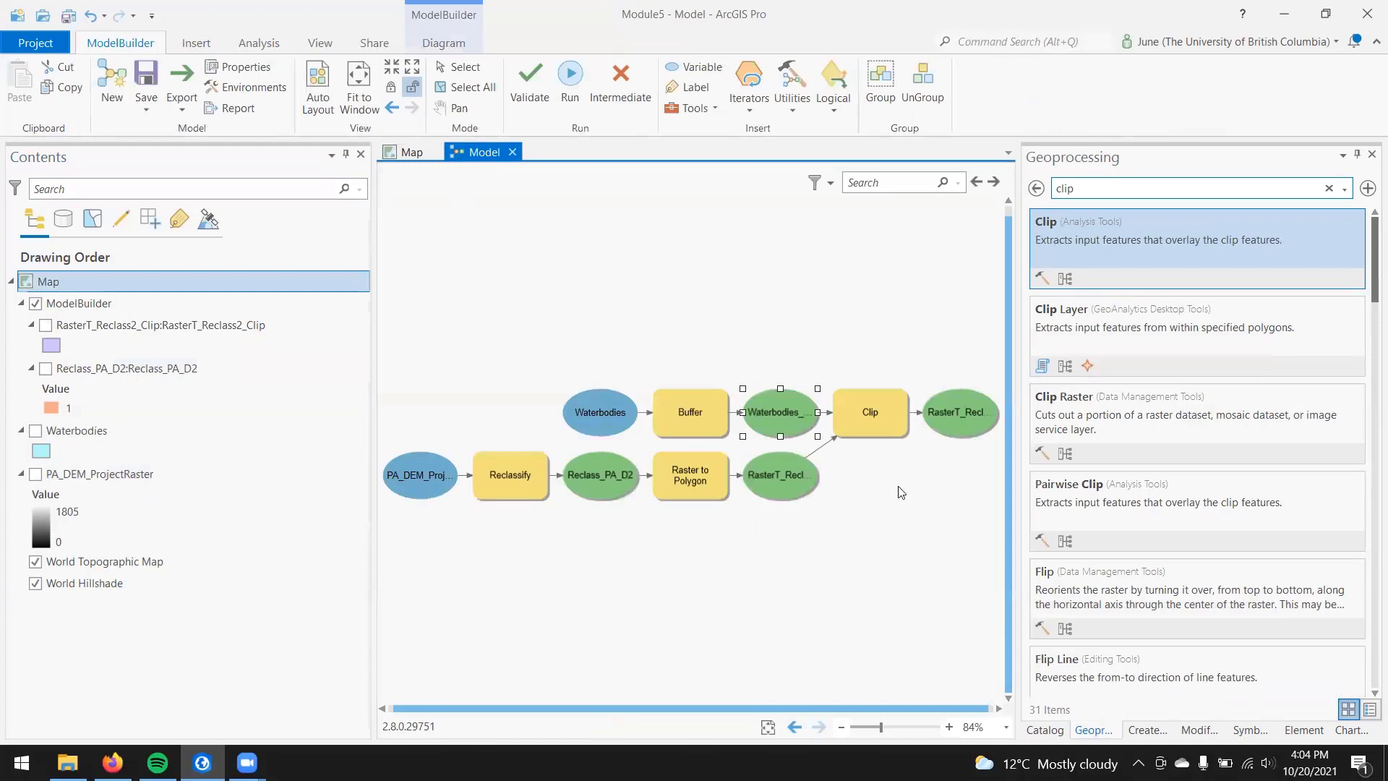
click(1036, 190)
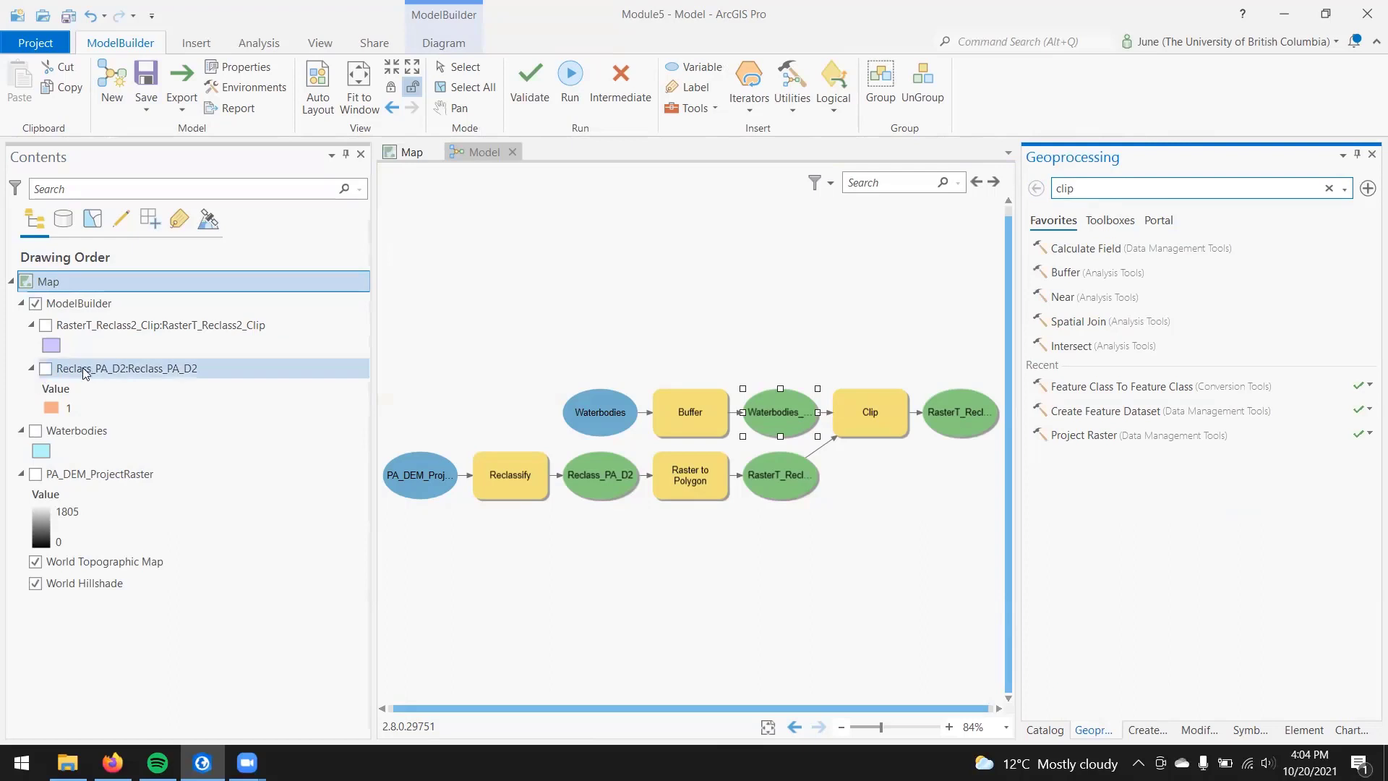
Step: Show the RasterT_Reclass2_Clip layer again, collapse the Reclass_PA_D2 legend, and view the clipped result on the map
click(47, 325)
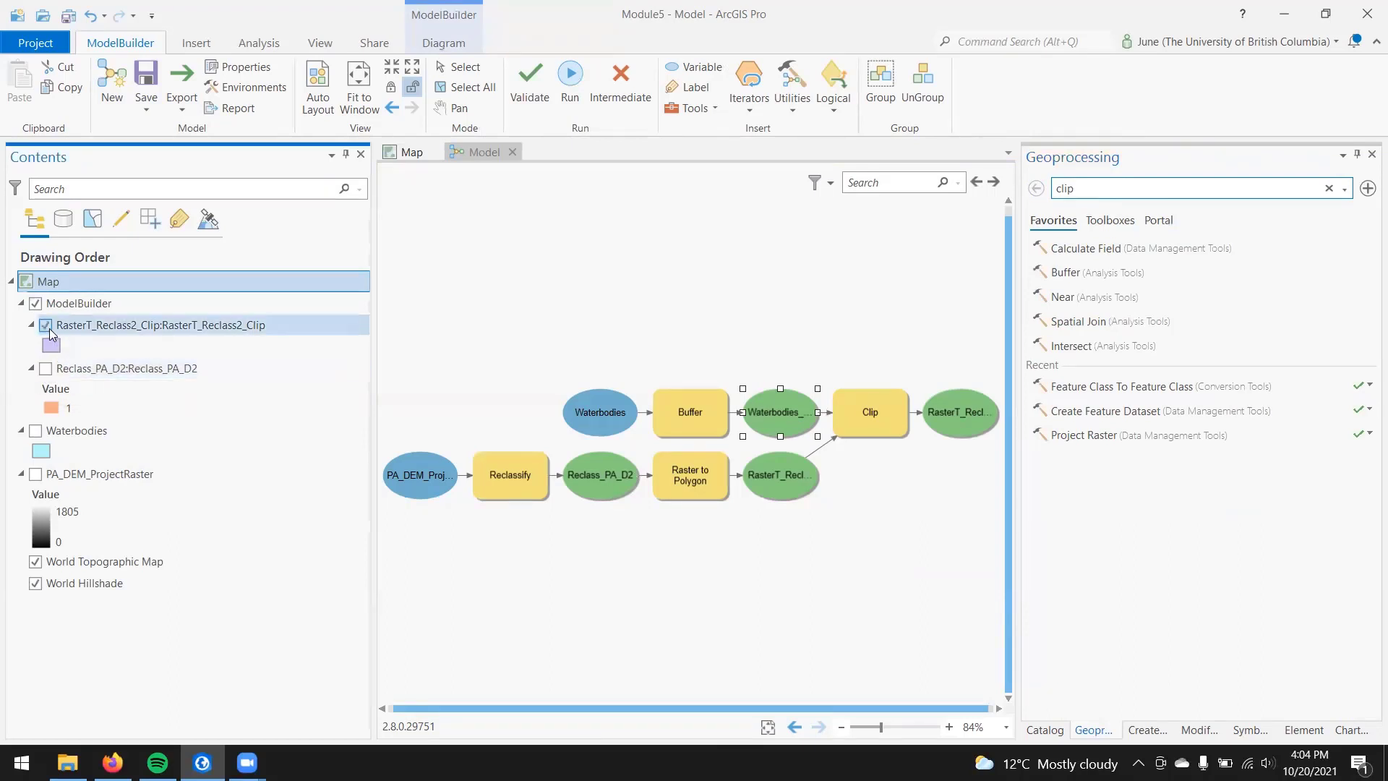
click(32, 368)
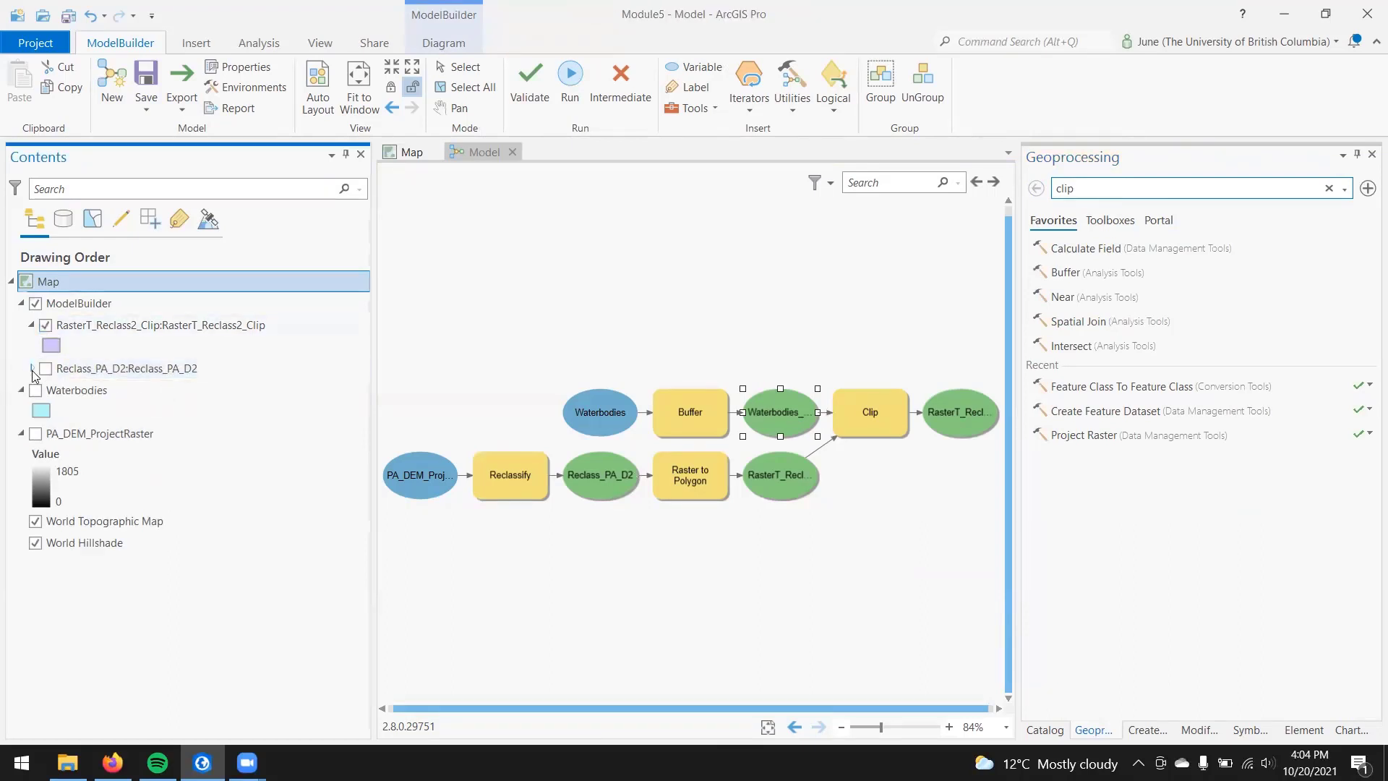
click(75, 369)
click(406, 152)
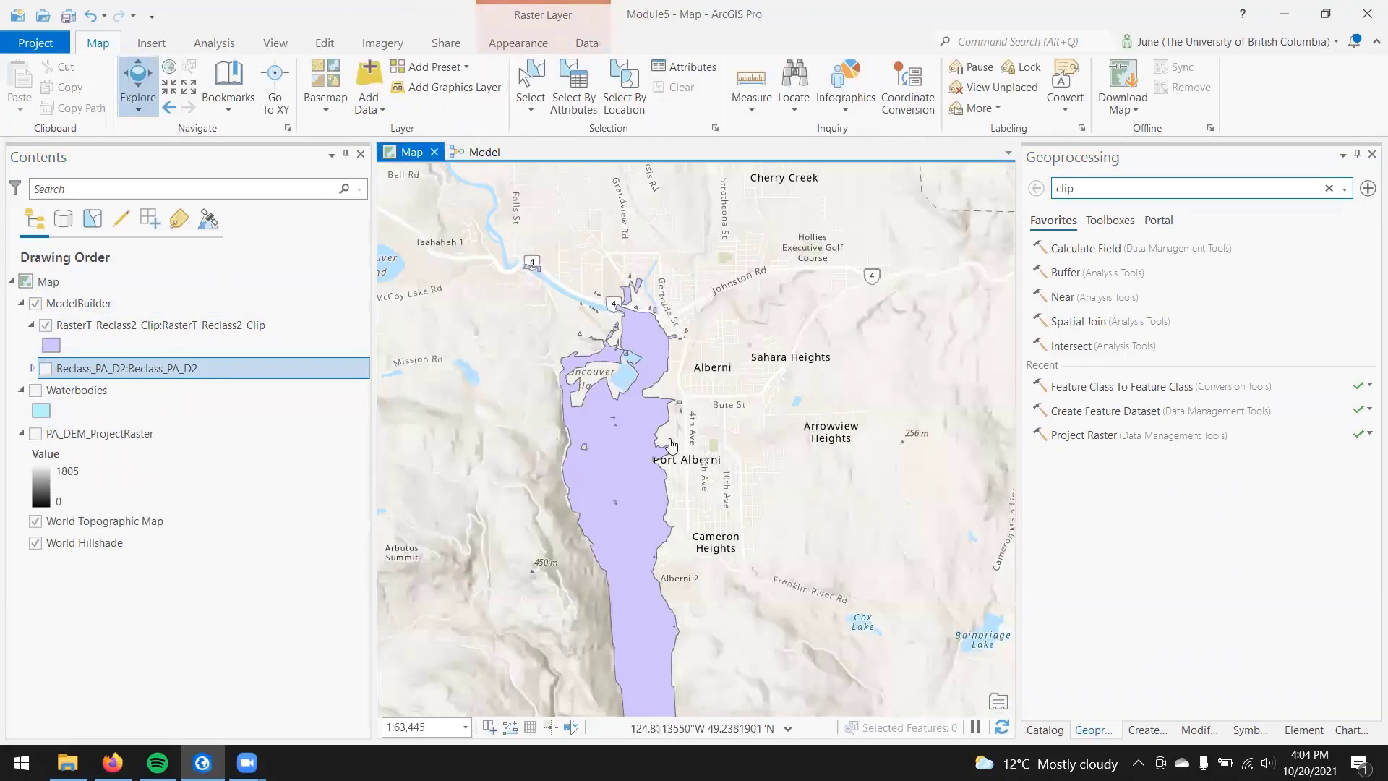
Step: Rename the Clip tool's output feature class to Inundation_Zone in Module5.gdb, and run the whole model
click(483, 152)
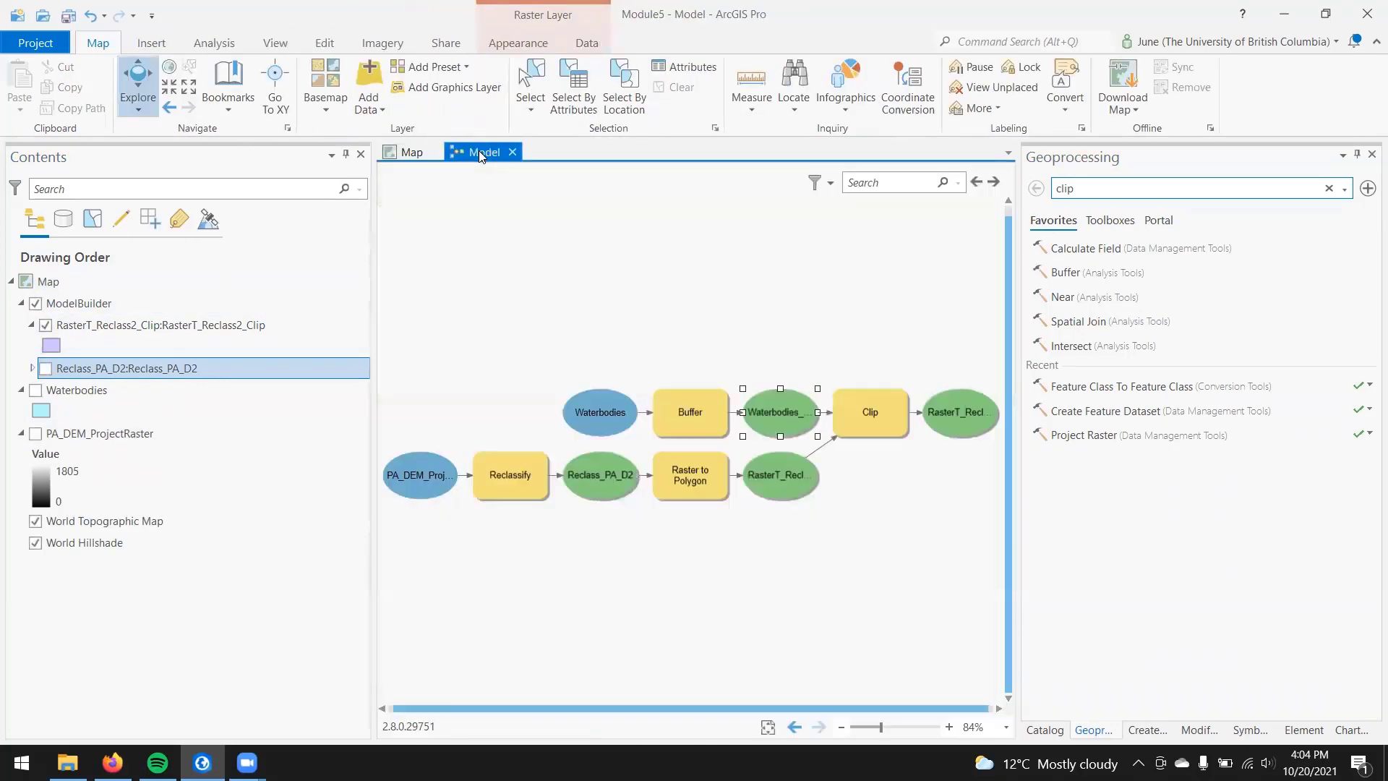
click(959, 419)
right_click(957, 417)
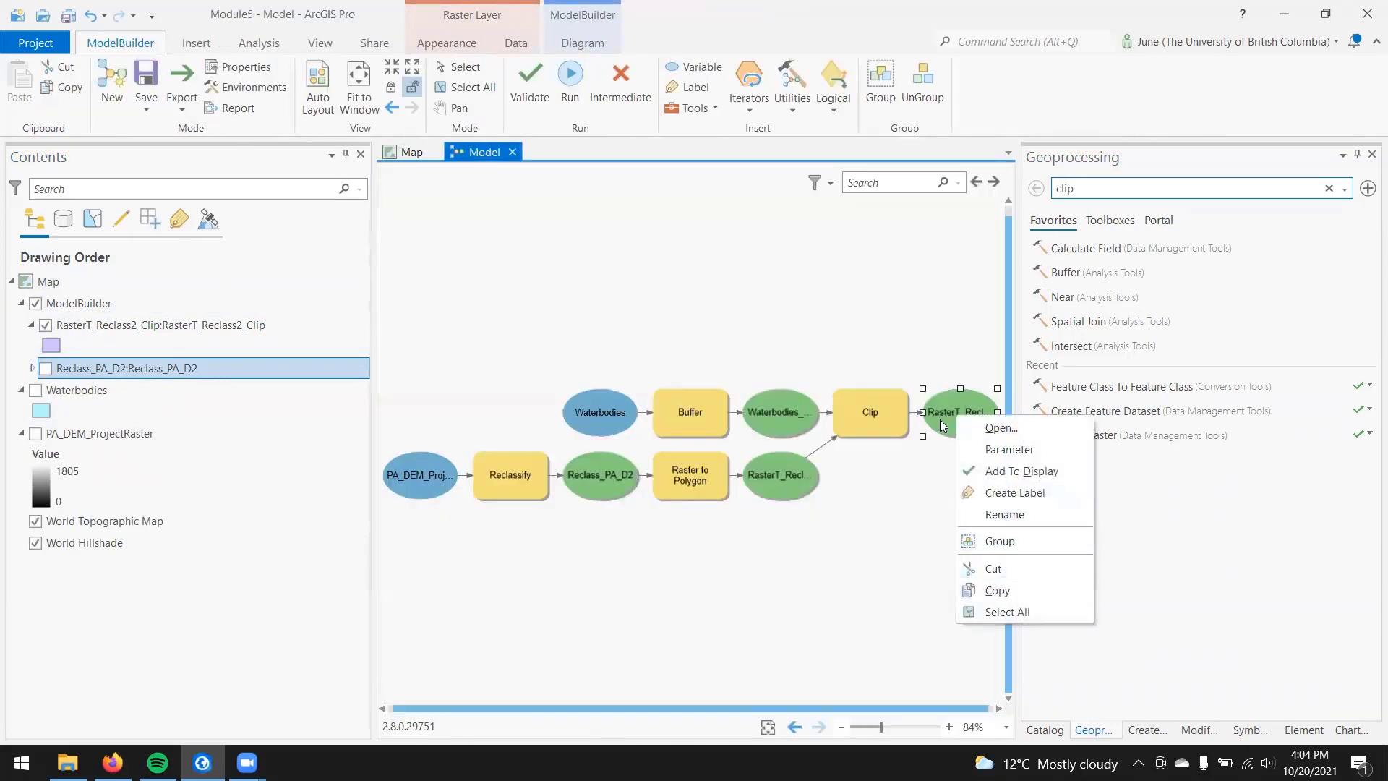
click(934, 412)
right_click(947, 414)
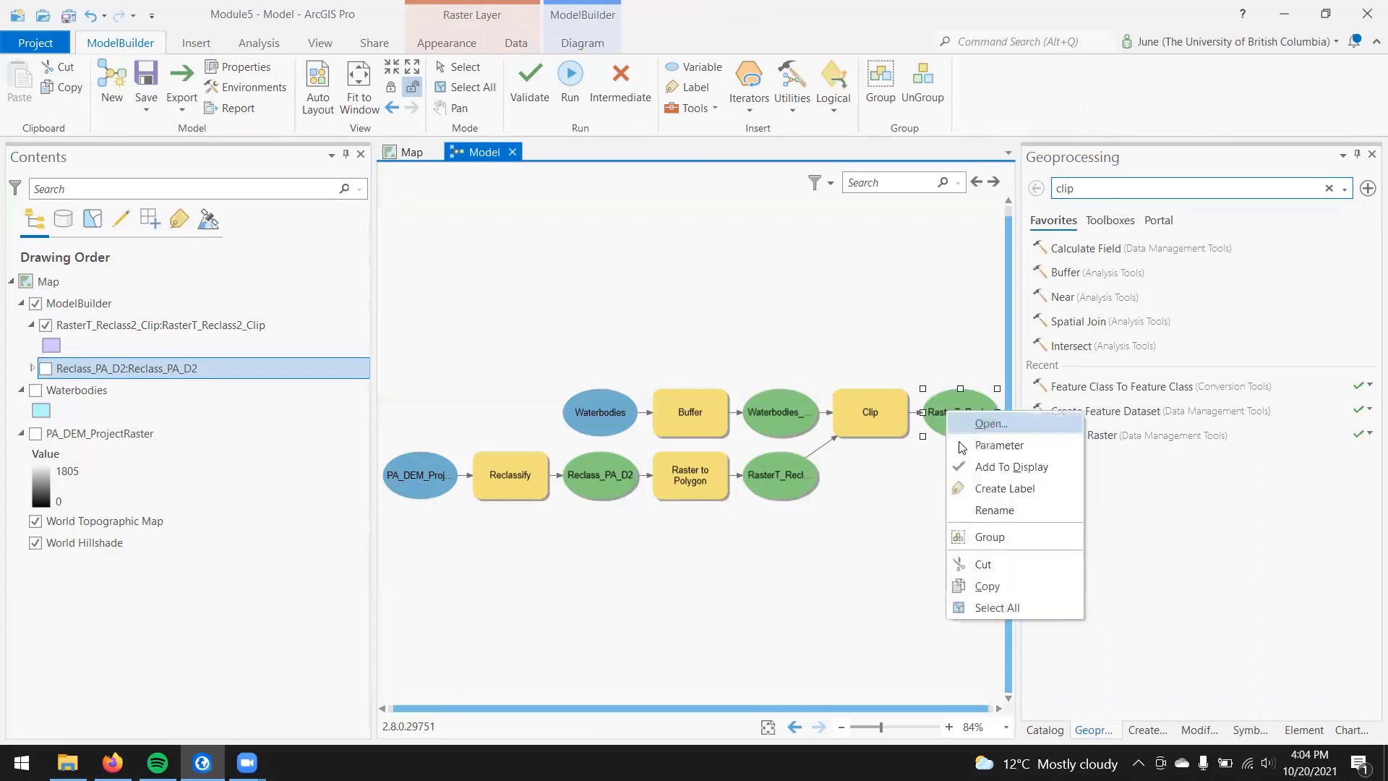
click(990, 423)
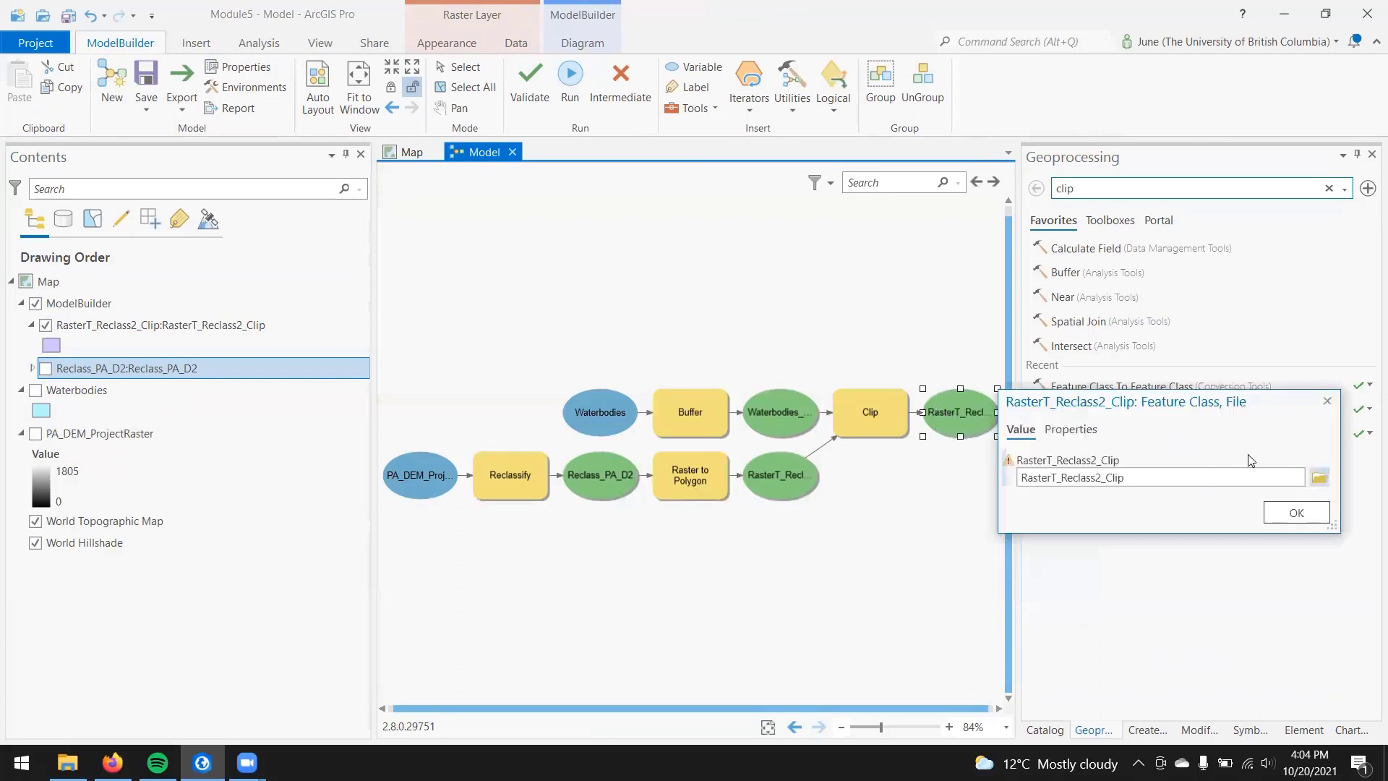
click(1286, 479)
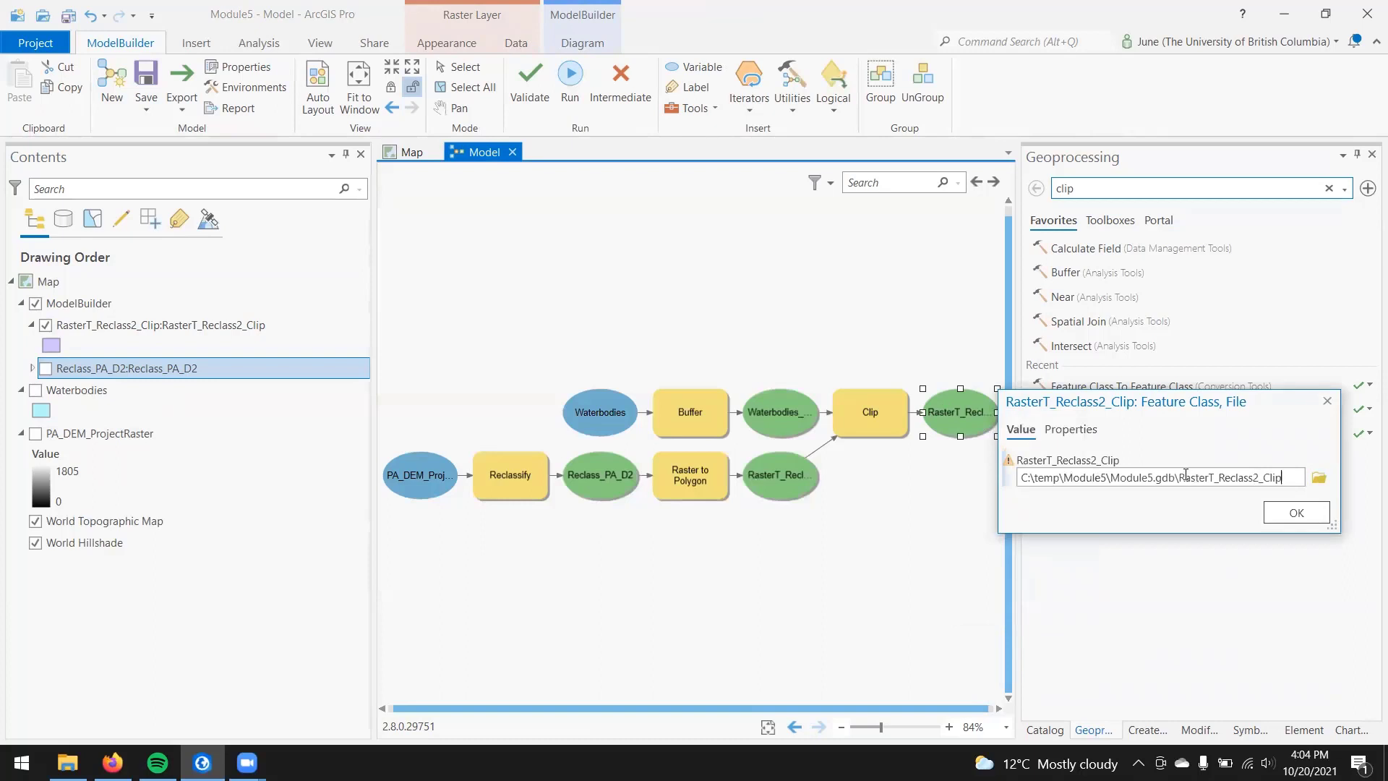
drag(1182, 477, 1235, 499)
key(BackSpace)
click(1297, 514)
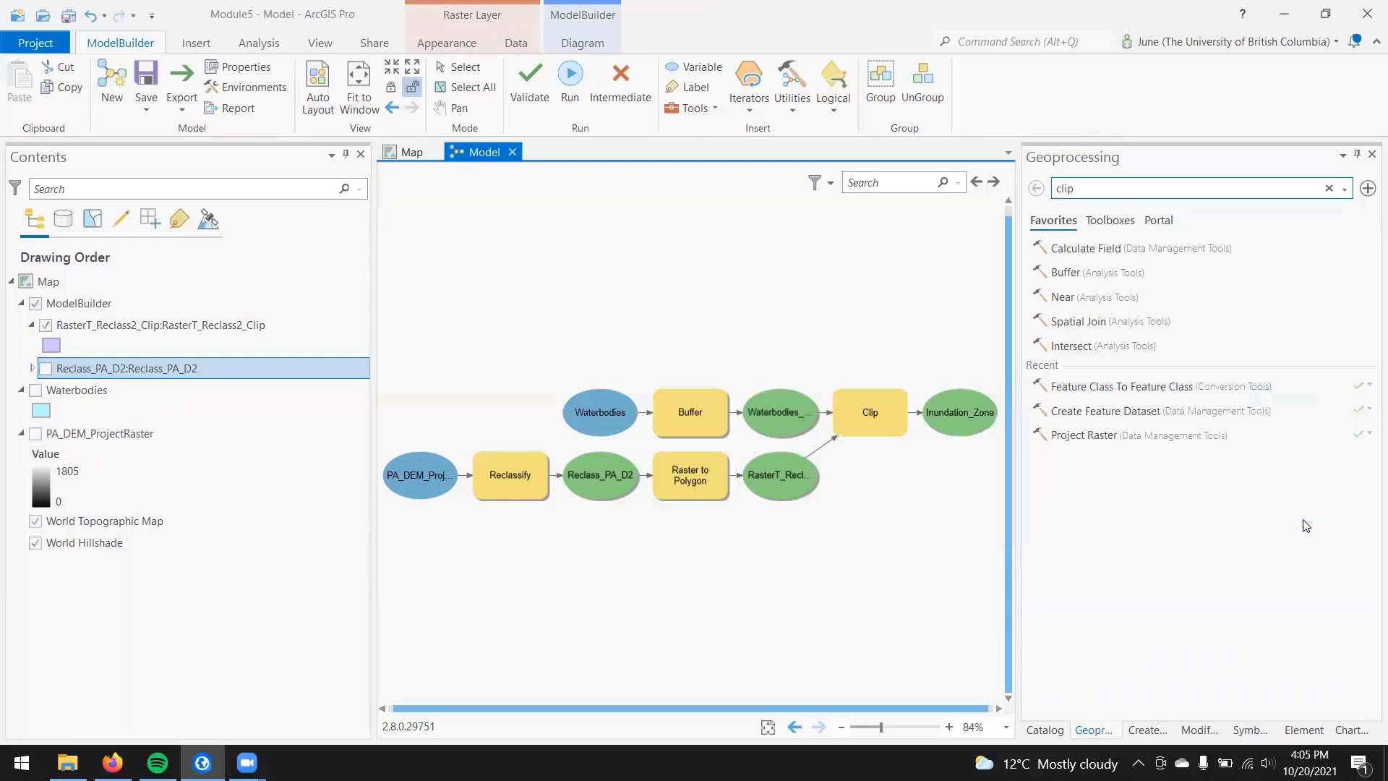
click(576, 84)
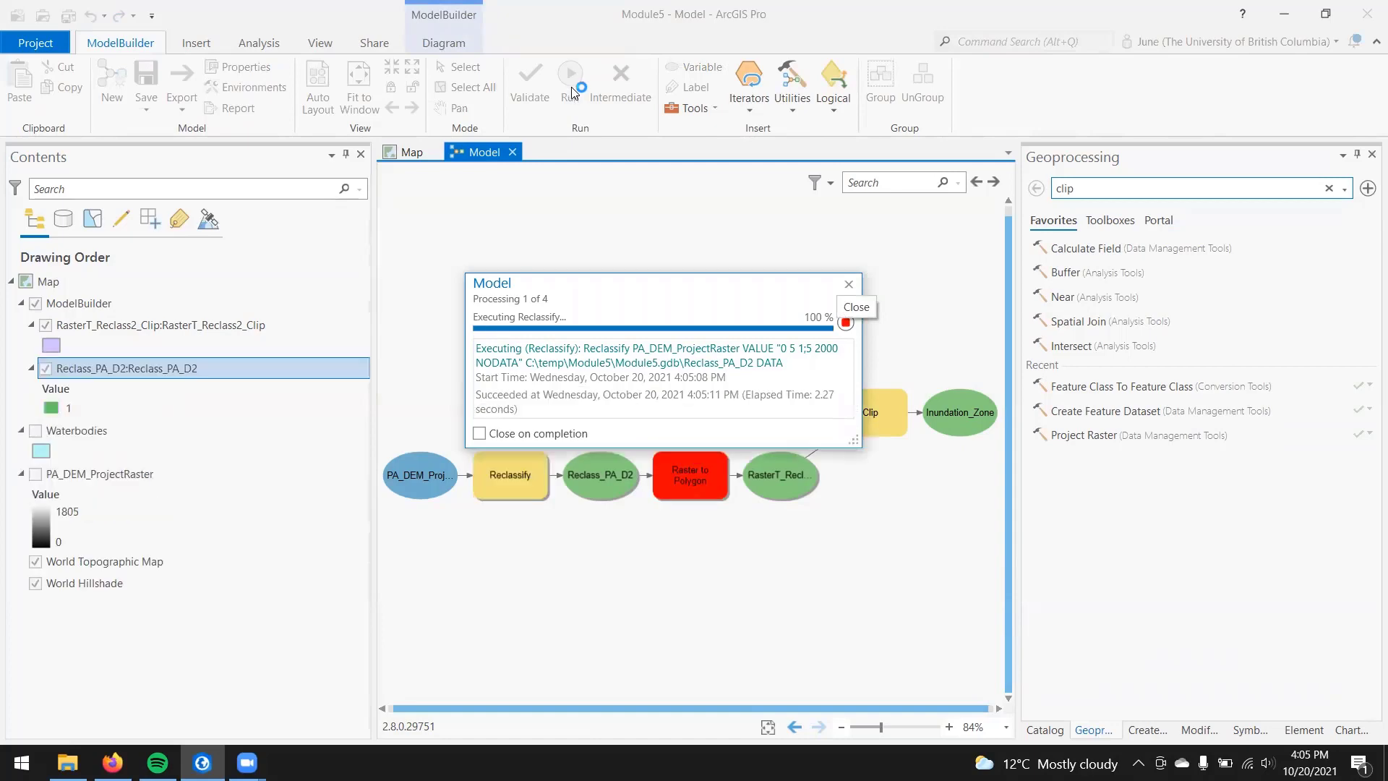
click(848, 283)
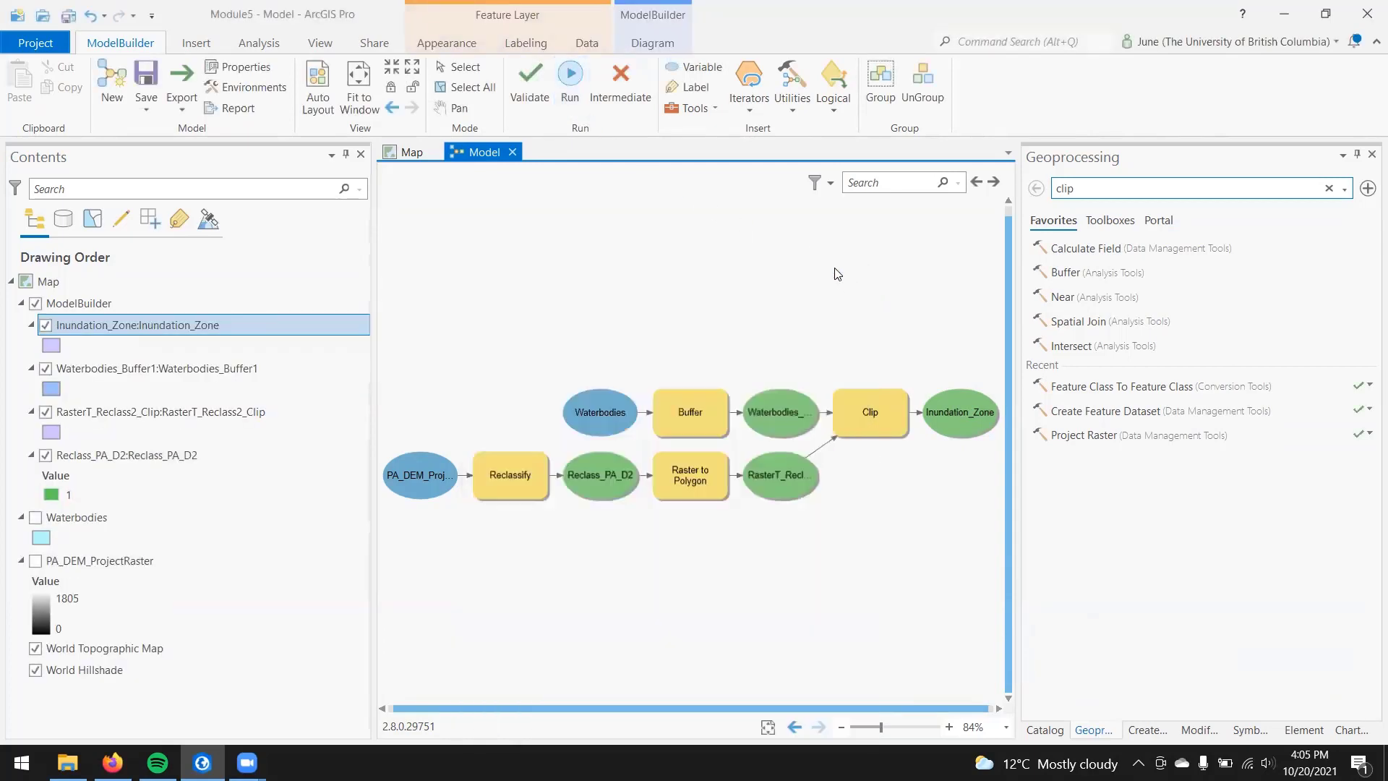
Step: Remove the Waterbodies_Buffer1, RasterT_Reclass2_Clip and Reclass_PA_D2 layers from the map's ModelBuilder group
click(511, 497)
right_click(511, 497)
right_click(587, 468)
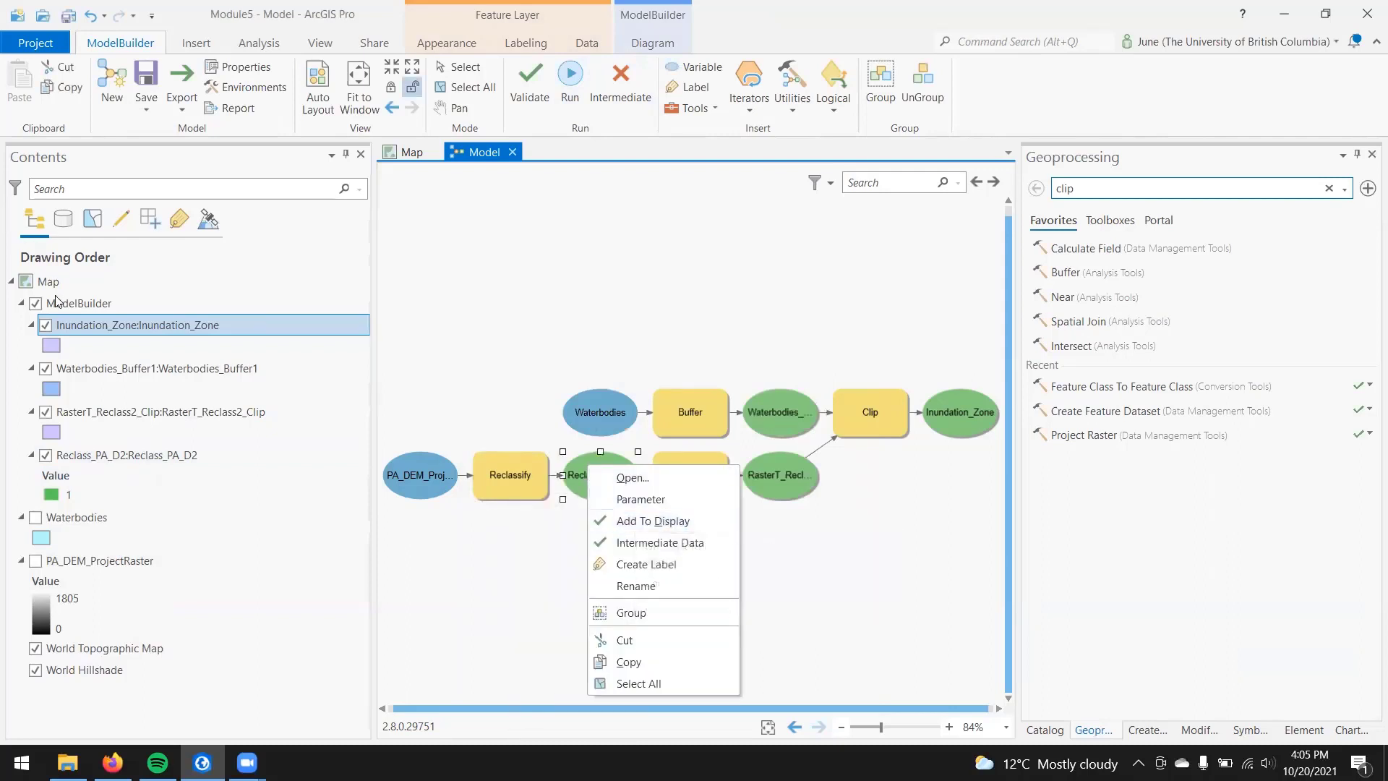
click(130, 456)
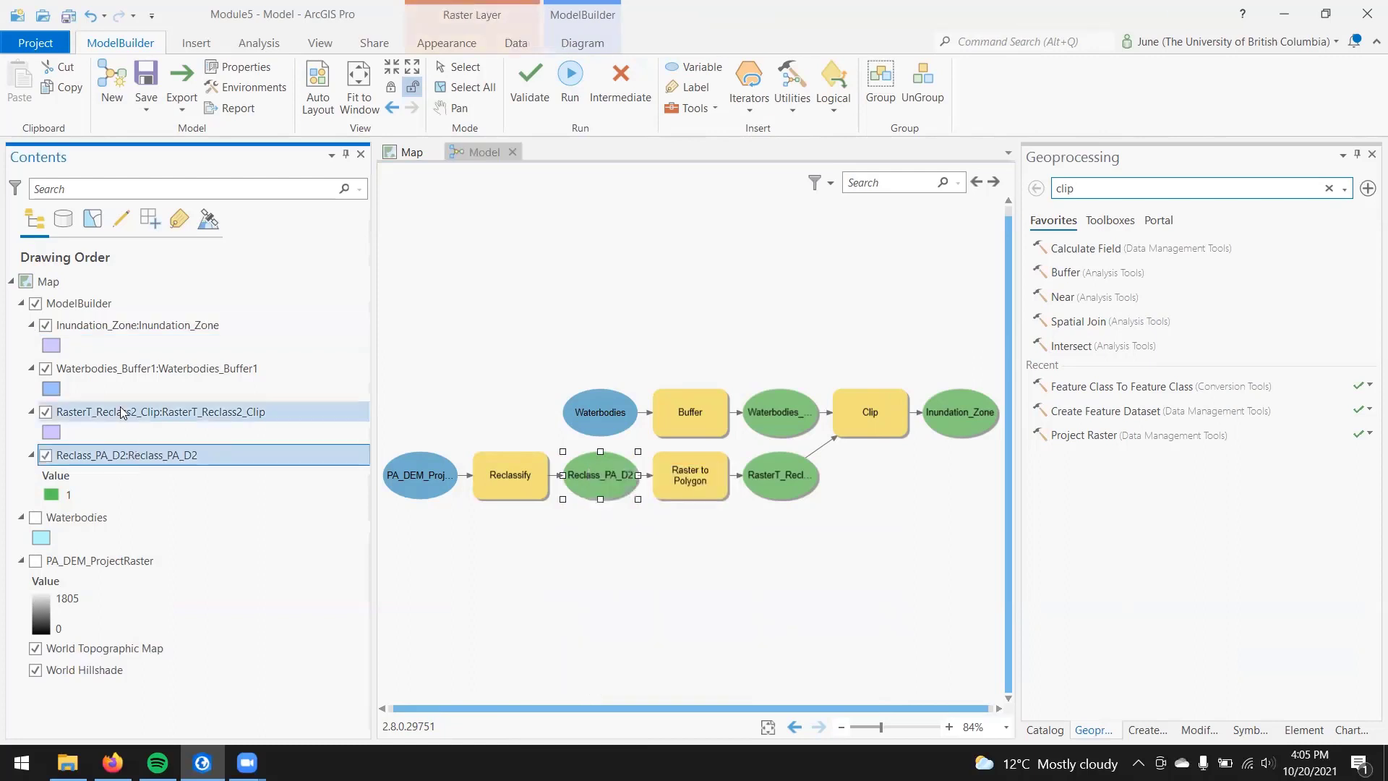
shift+click(153, 375)
right_click(154, 372)
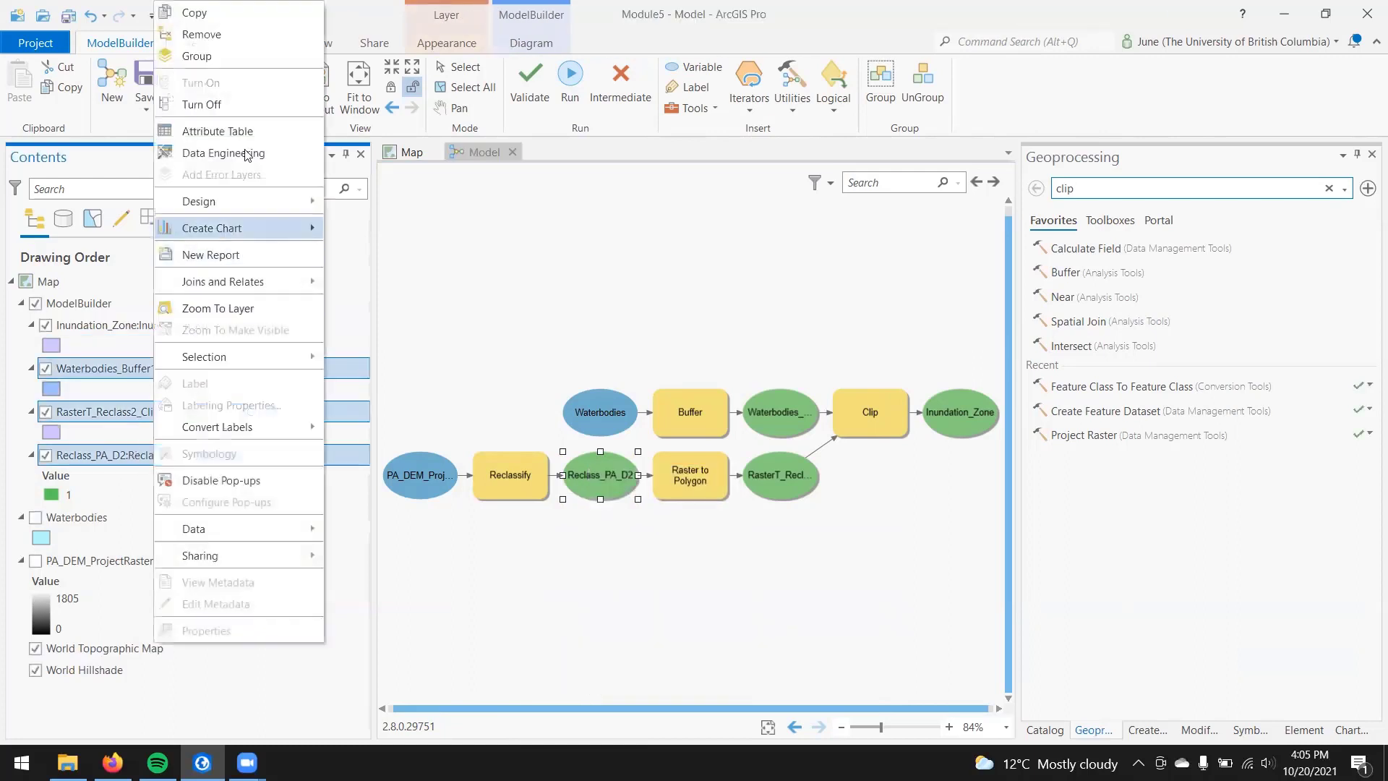
click(274, 35)
Step: Disable Add To Display for the Reclassify and Buffer output variables, and check the setting on the Raster to Polygon output
right_click(605, 478)
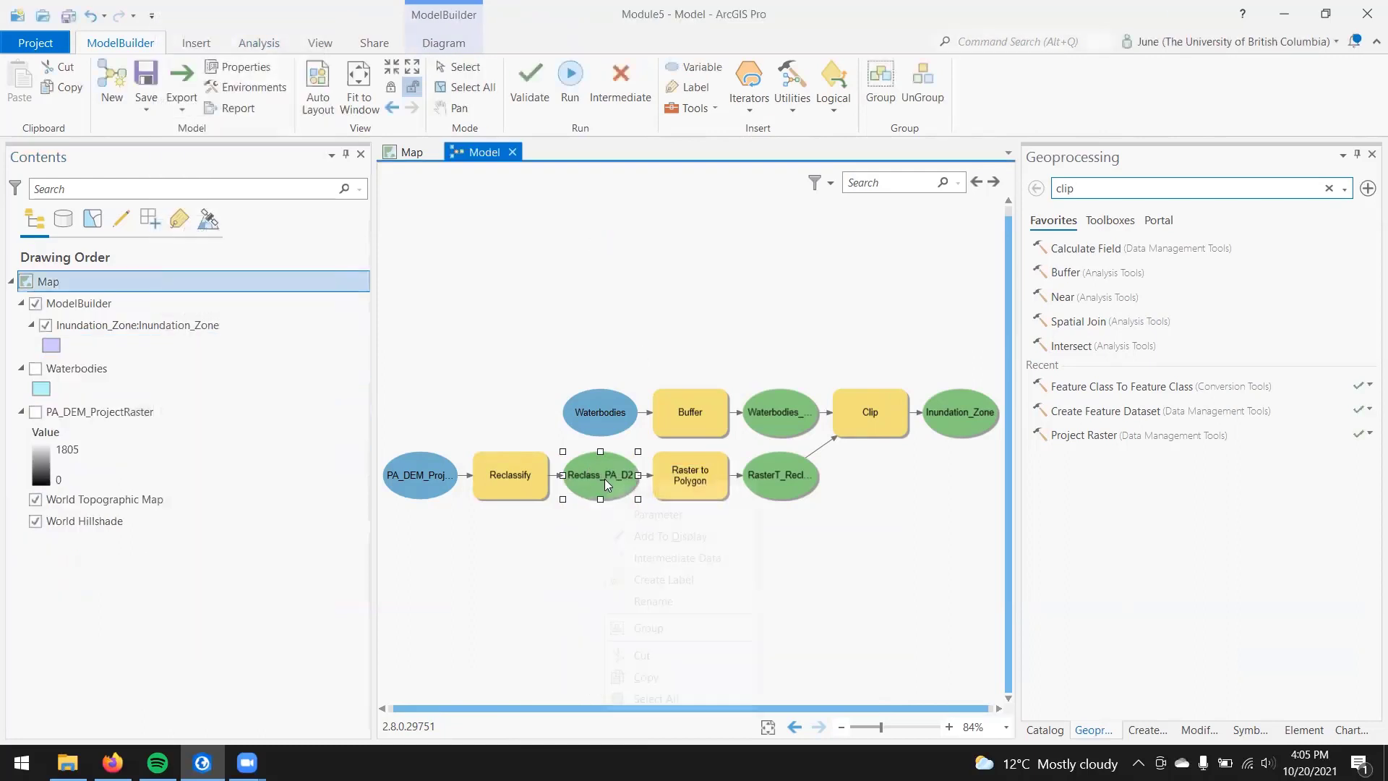
click(650, 538)
right_click(604, 496)
right_click(751, 418)
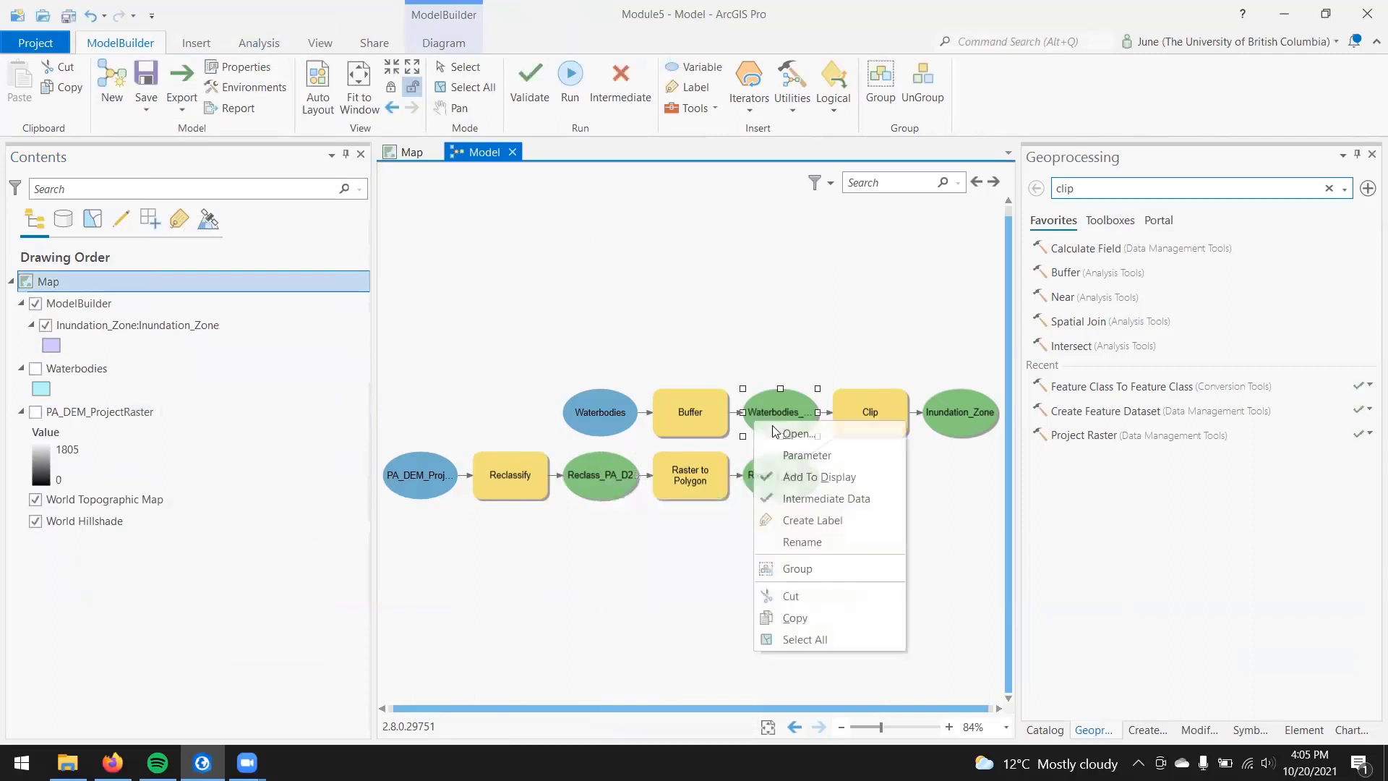
click(771, 476)
right_click(769, 473)
click(762, 469)
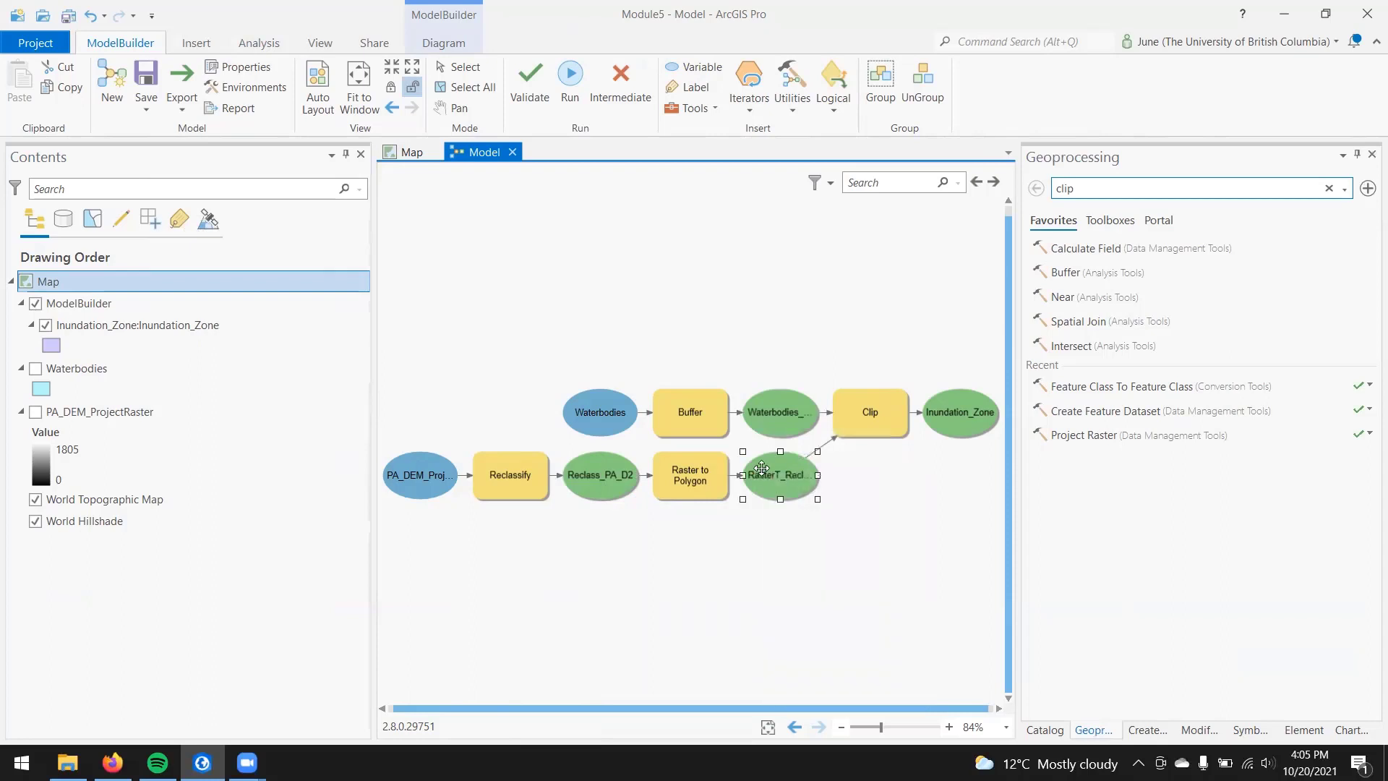
right_click(762, 468)
click(522, 255)
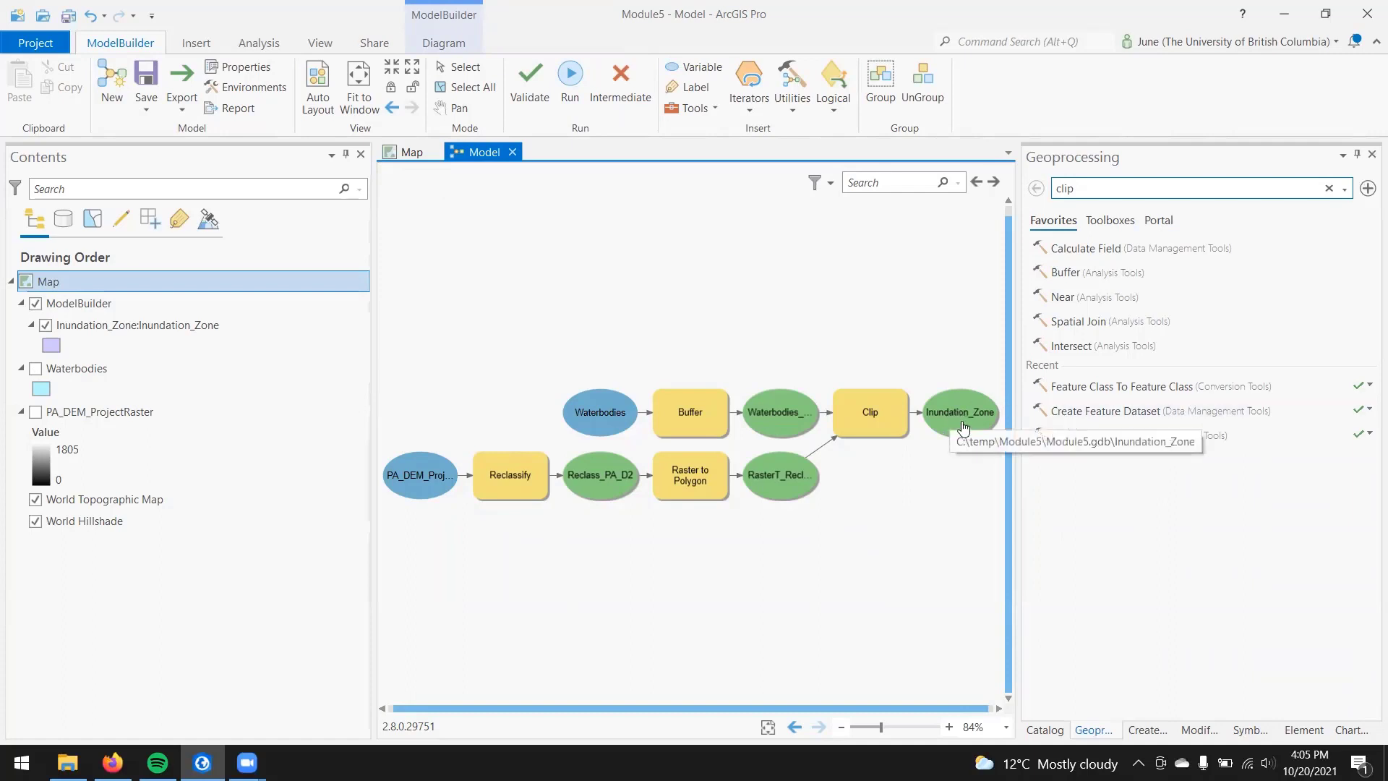
Step: Give the Inundation_Zone layer the thicker Black Outline symbol with no fill and examine the zone's edges around Port Alberni on the map
click(400, 155)
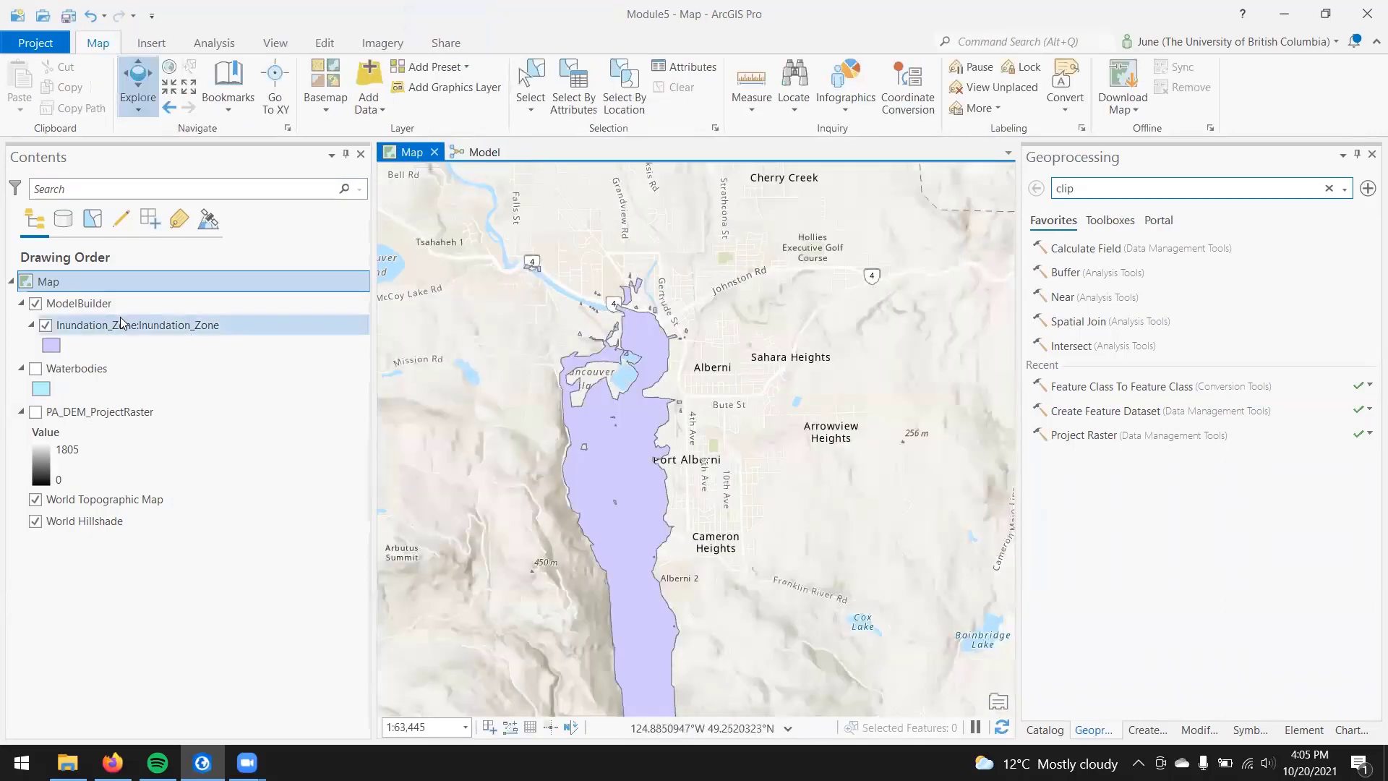
click(57, 345)
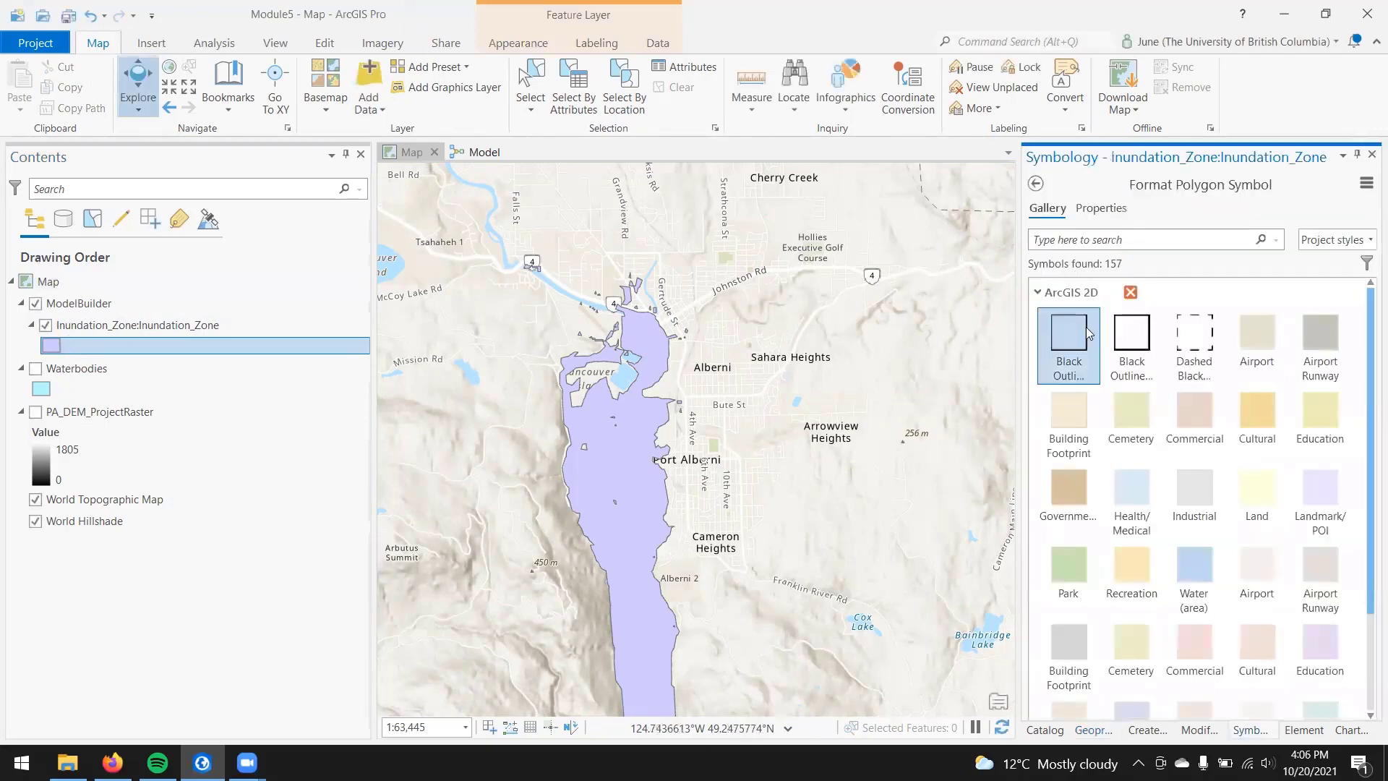
click(1133, 340)
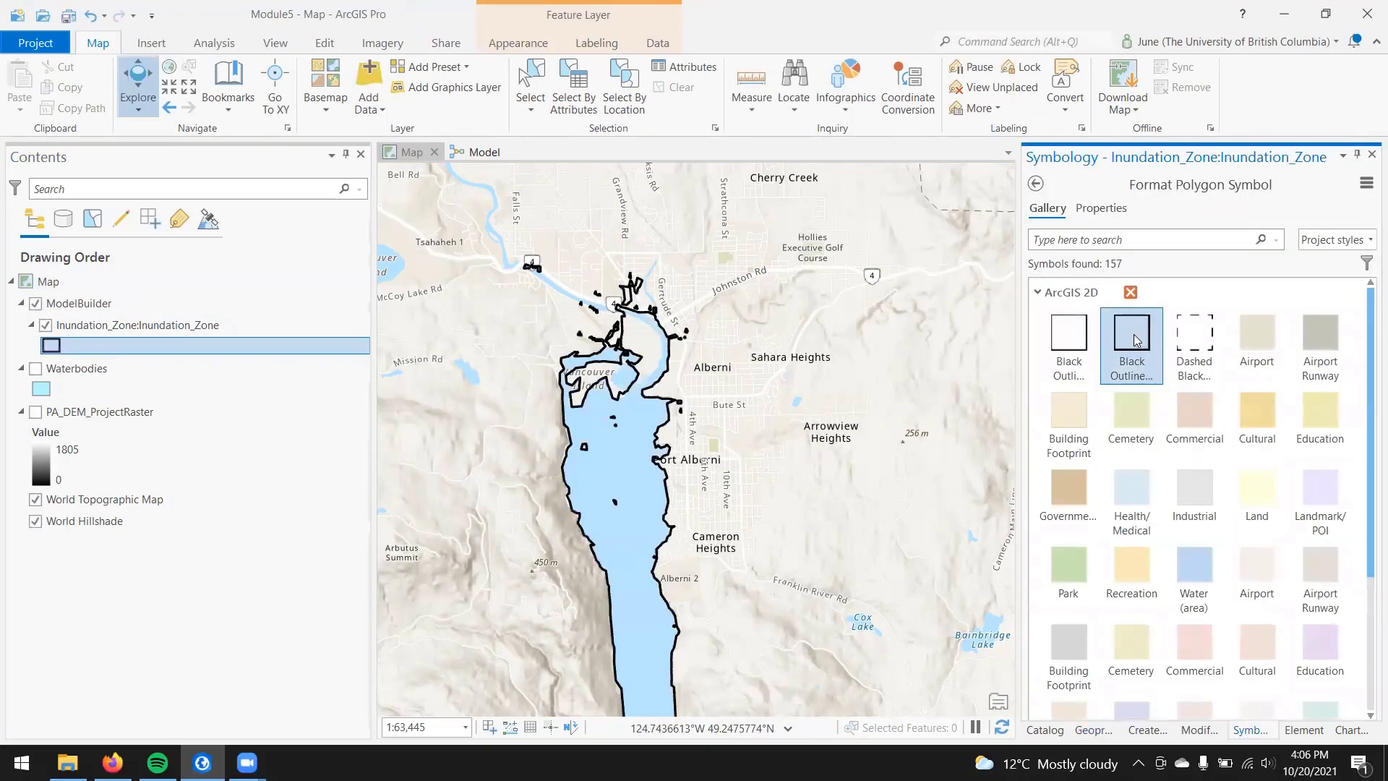
scroll(723, 457, up, 4)
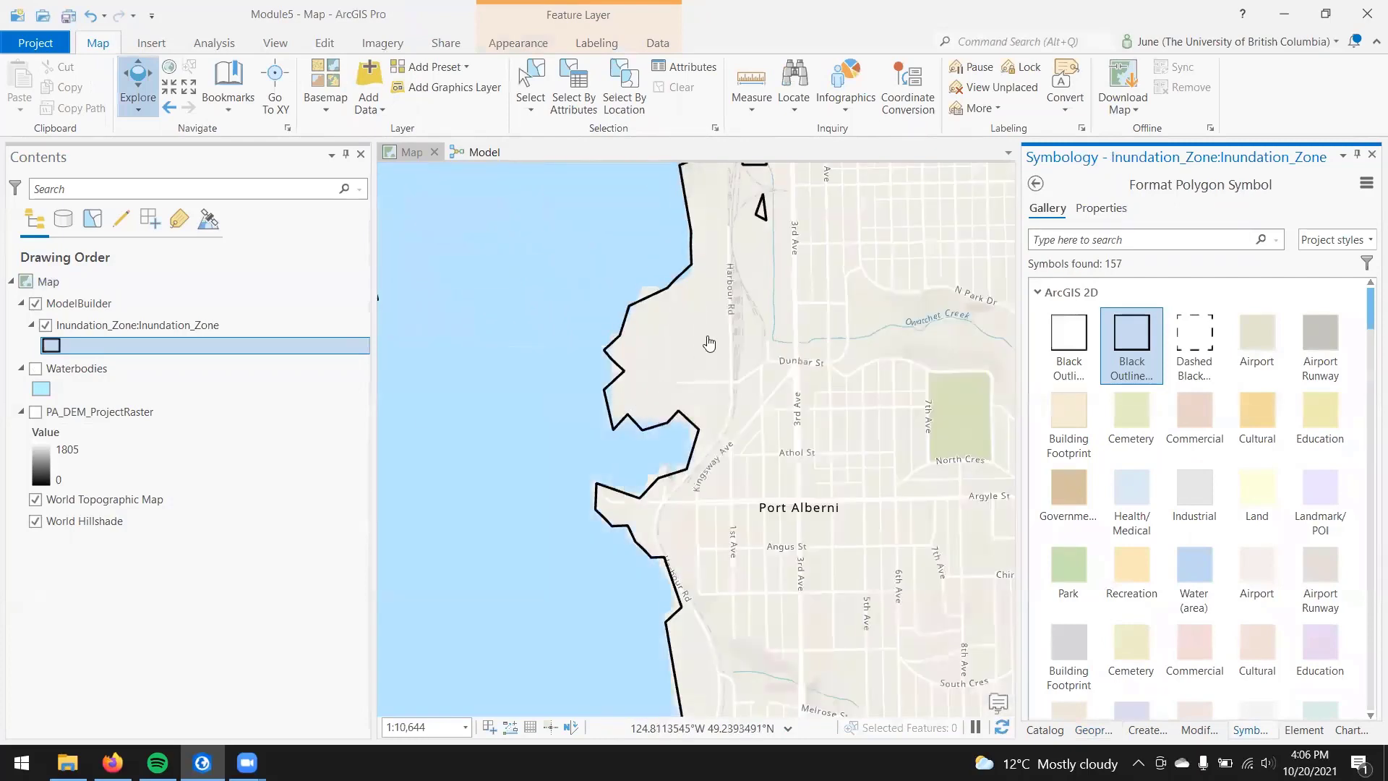
scroll(701, 343, down, 2)
scroll(581, 332, down, 2)
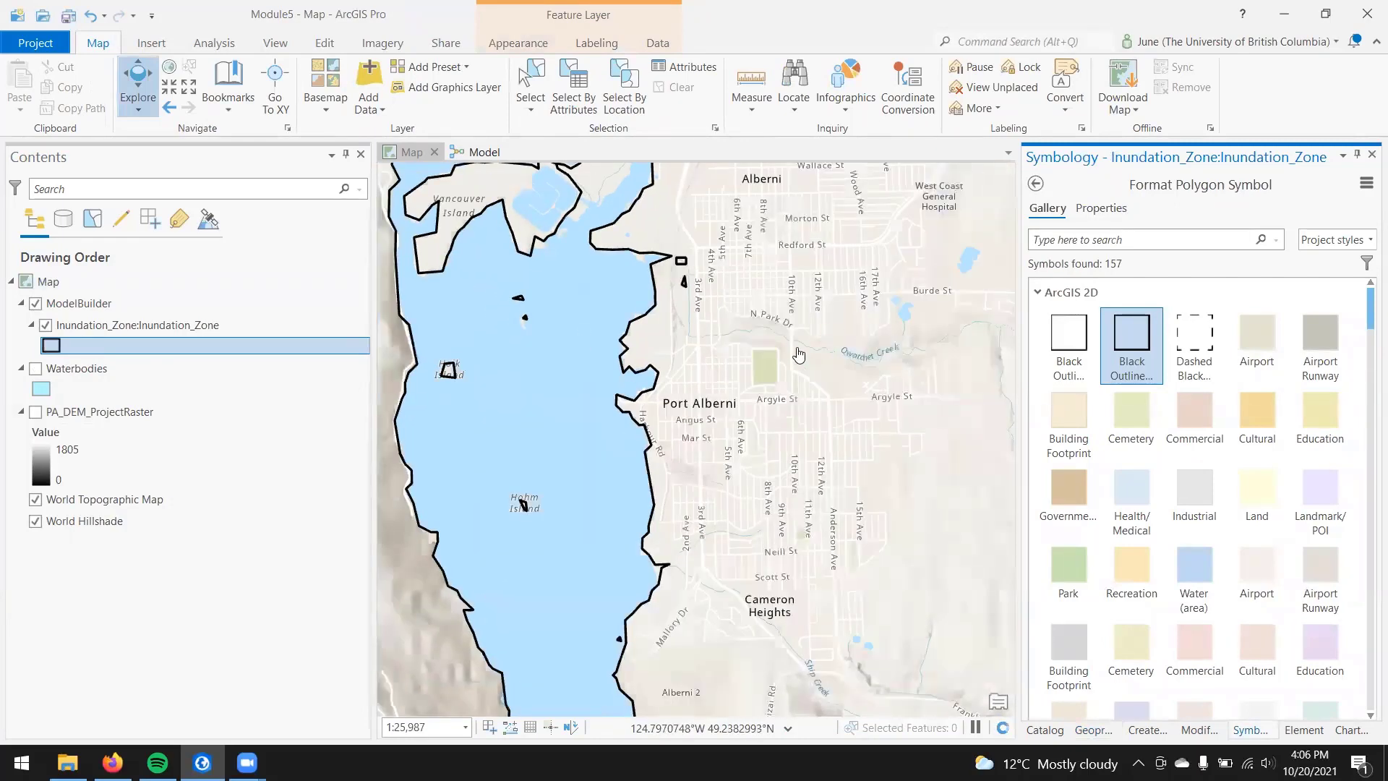
drag(796, 356, 872, 452)
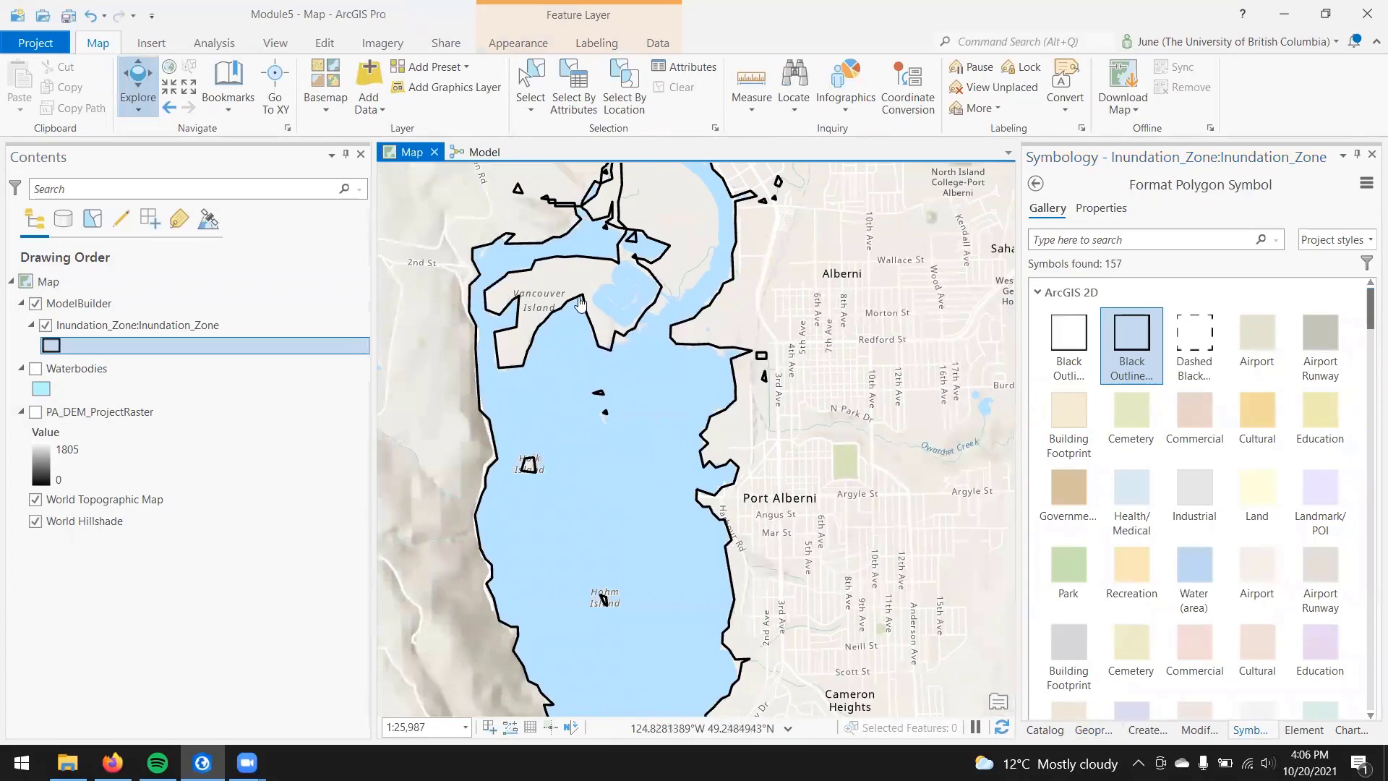
drag(580, 303, 609, 518)
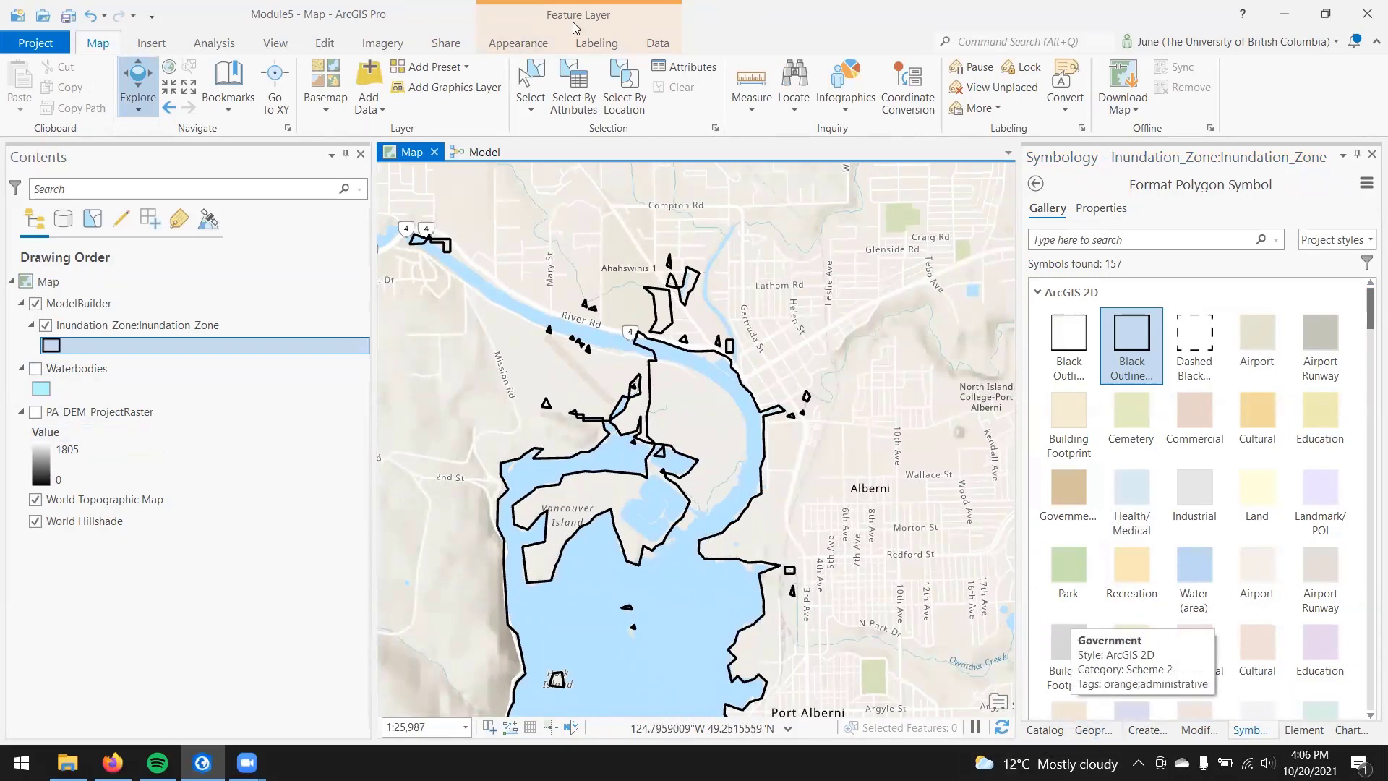
Step: Change the model's Reclassify ranges so that 0 to 6 becomes 1 and 6 to 2000 becomes NODATA
click(480, 152)
double_click(515, 484)
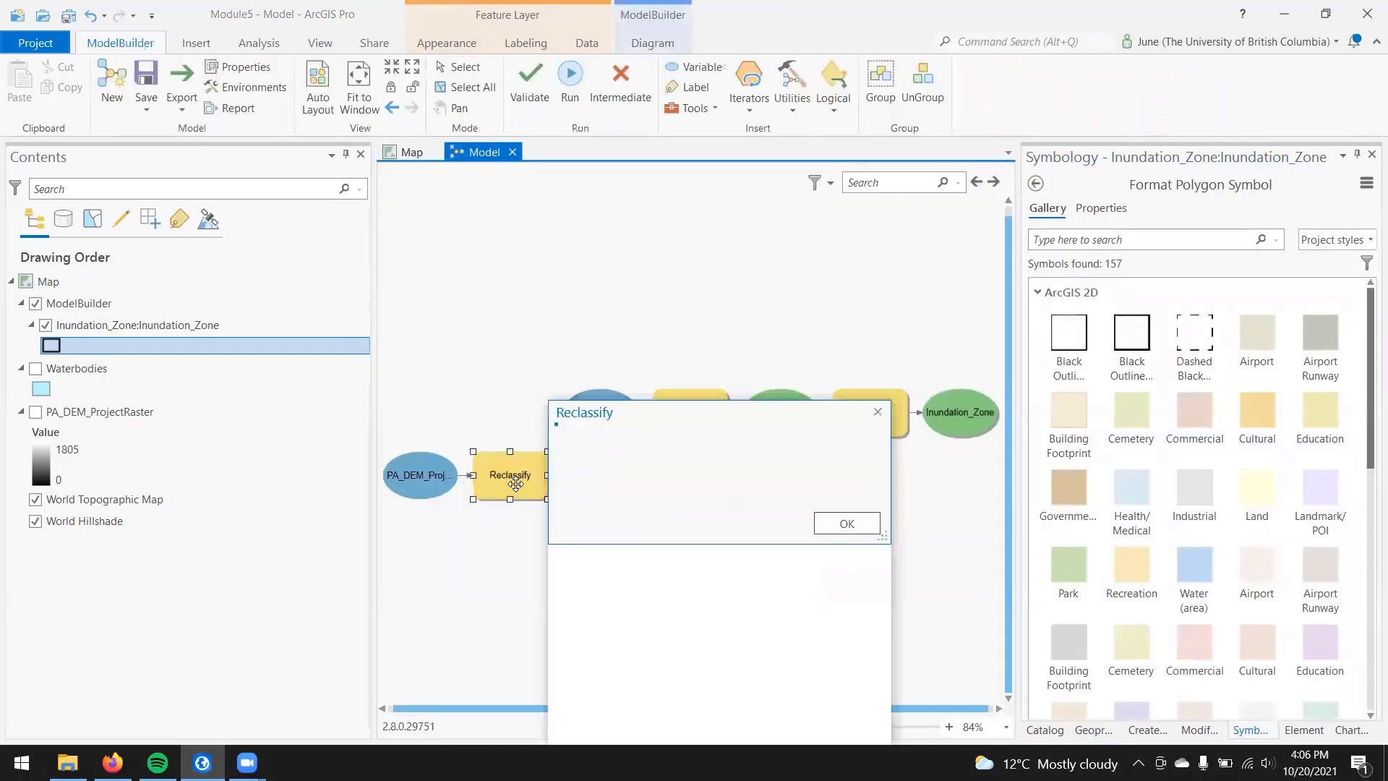
click(718, 562)
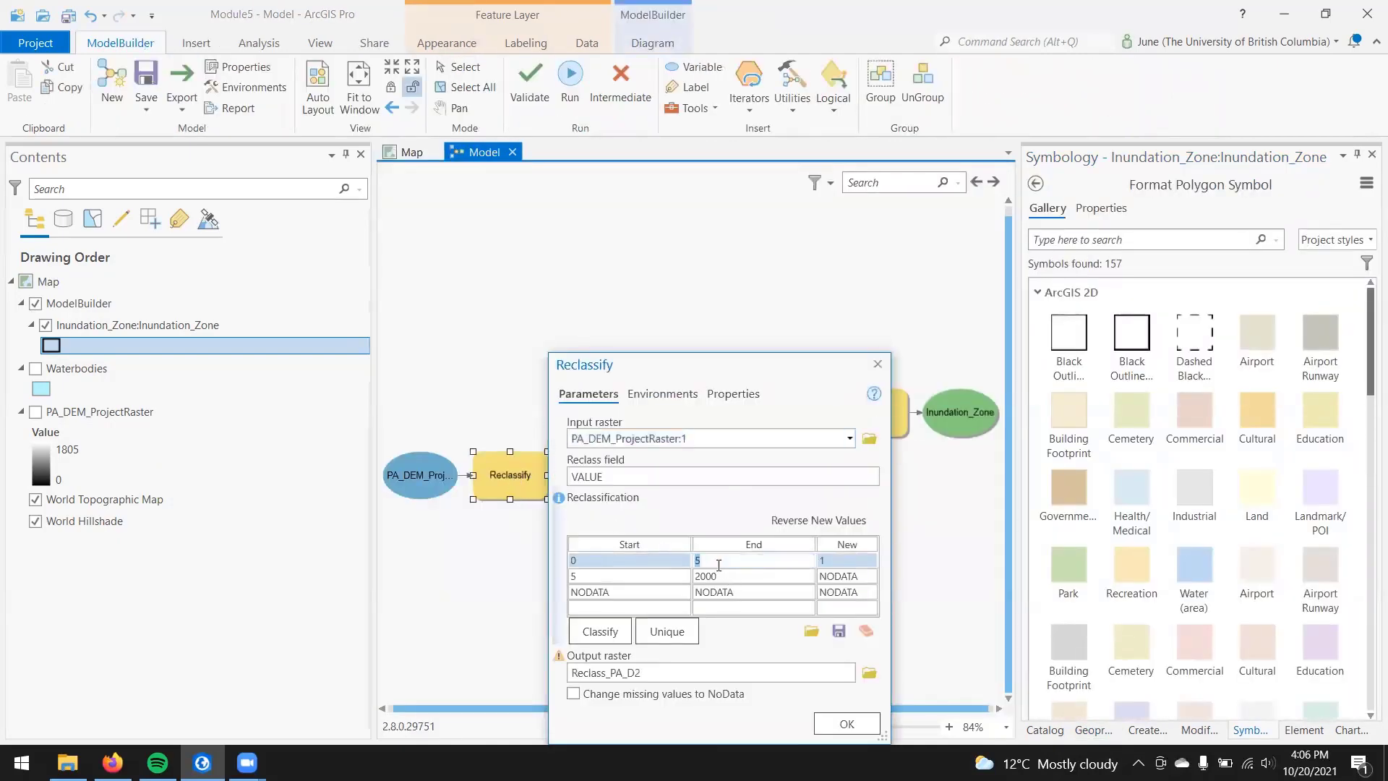
click(657, 578)
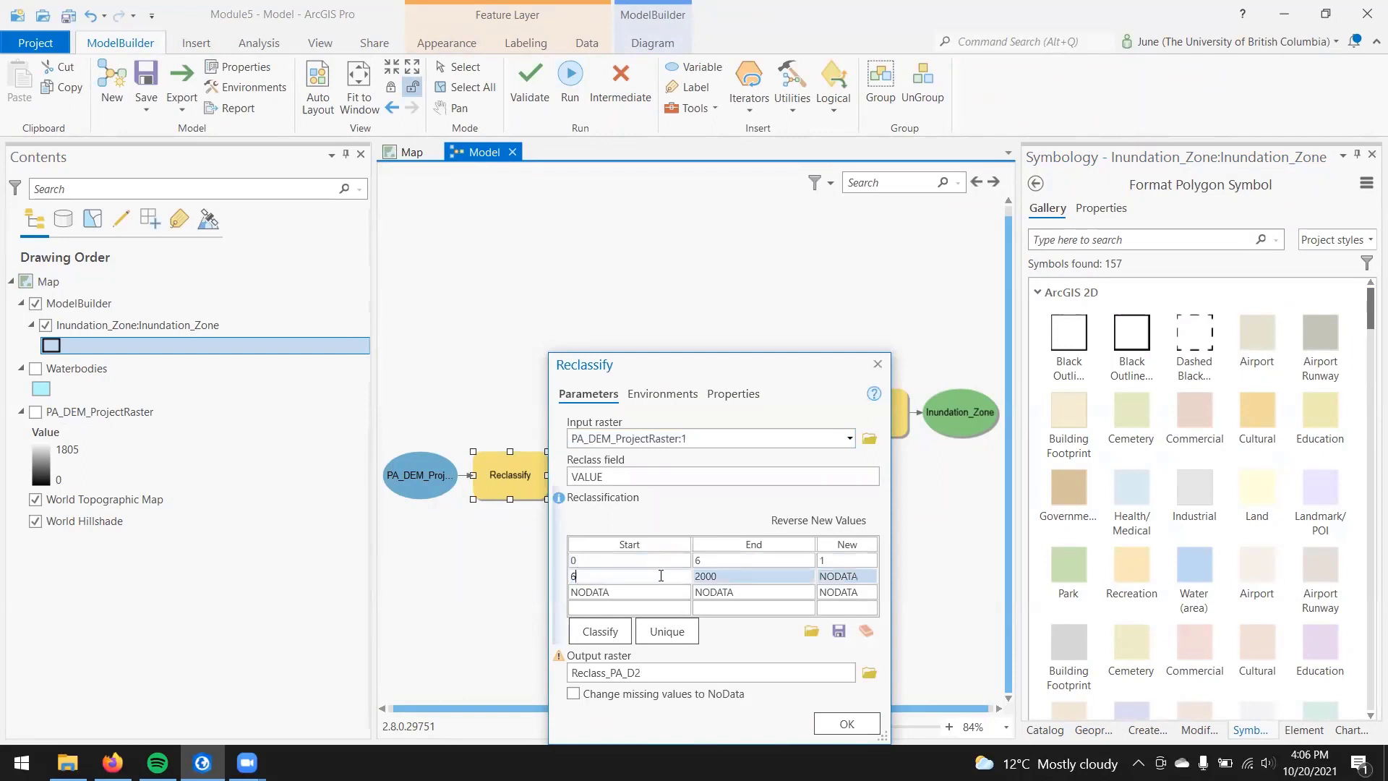
click(823, 721)
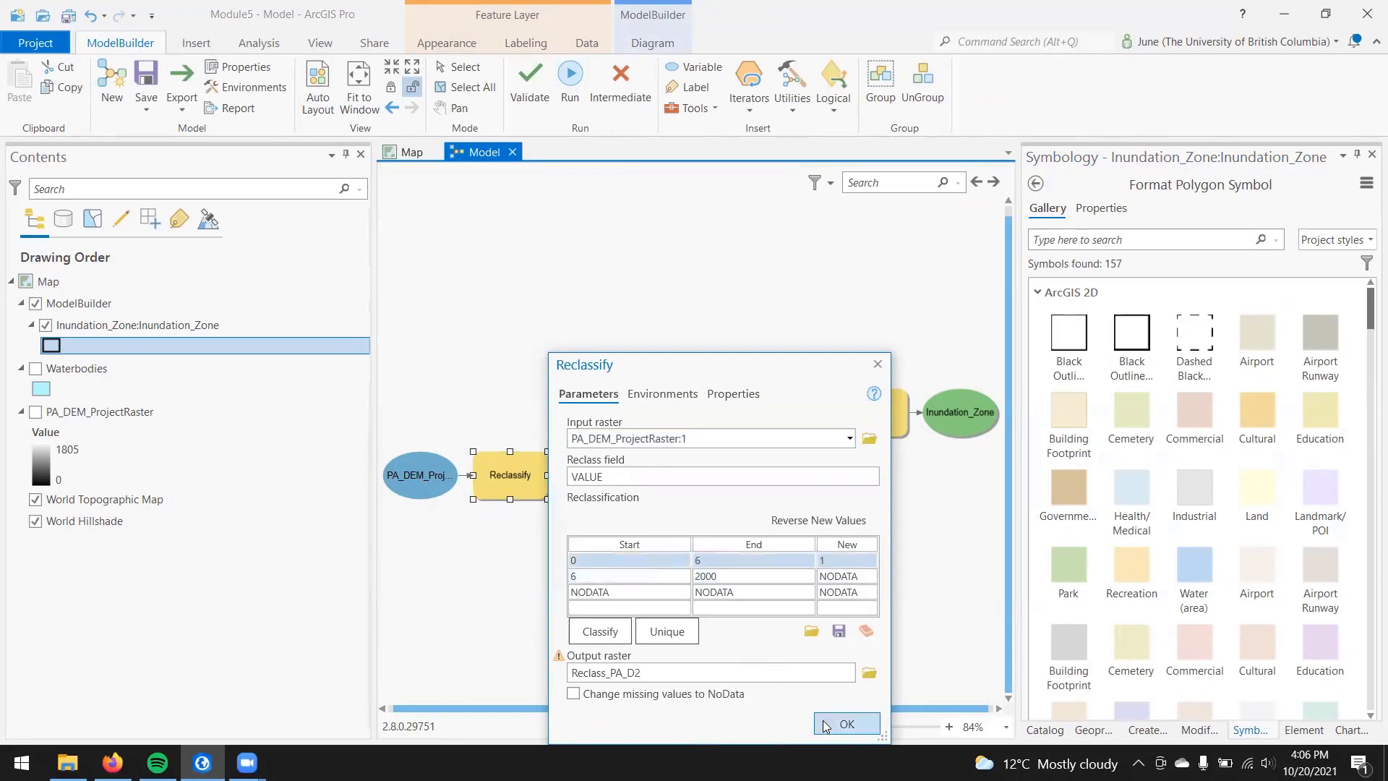
Step: Run the whole model with the new reclassification, close its report, and view the updated Inundation_Zone on the map
click(572, 78)
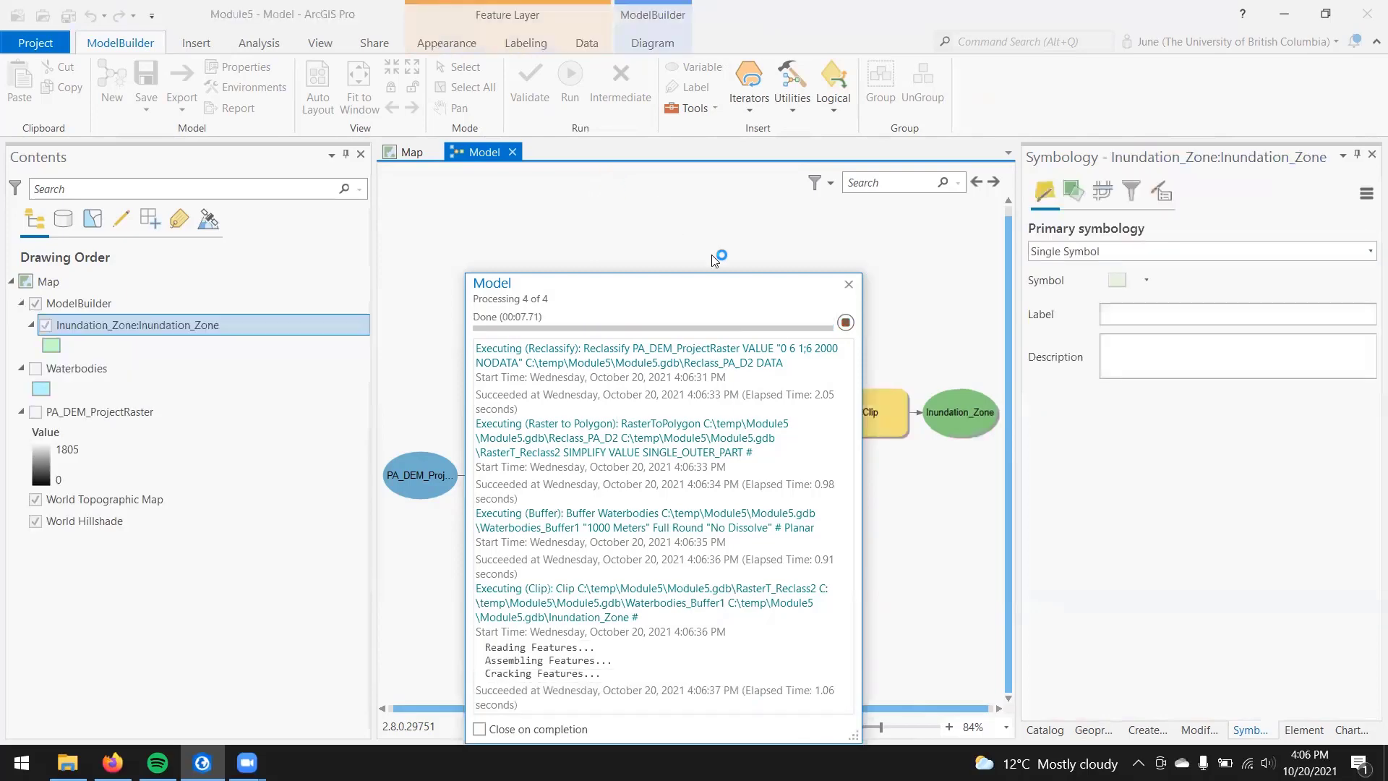
click(846, 285)
click(410, 151)
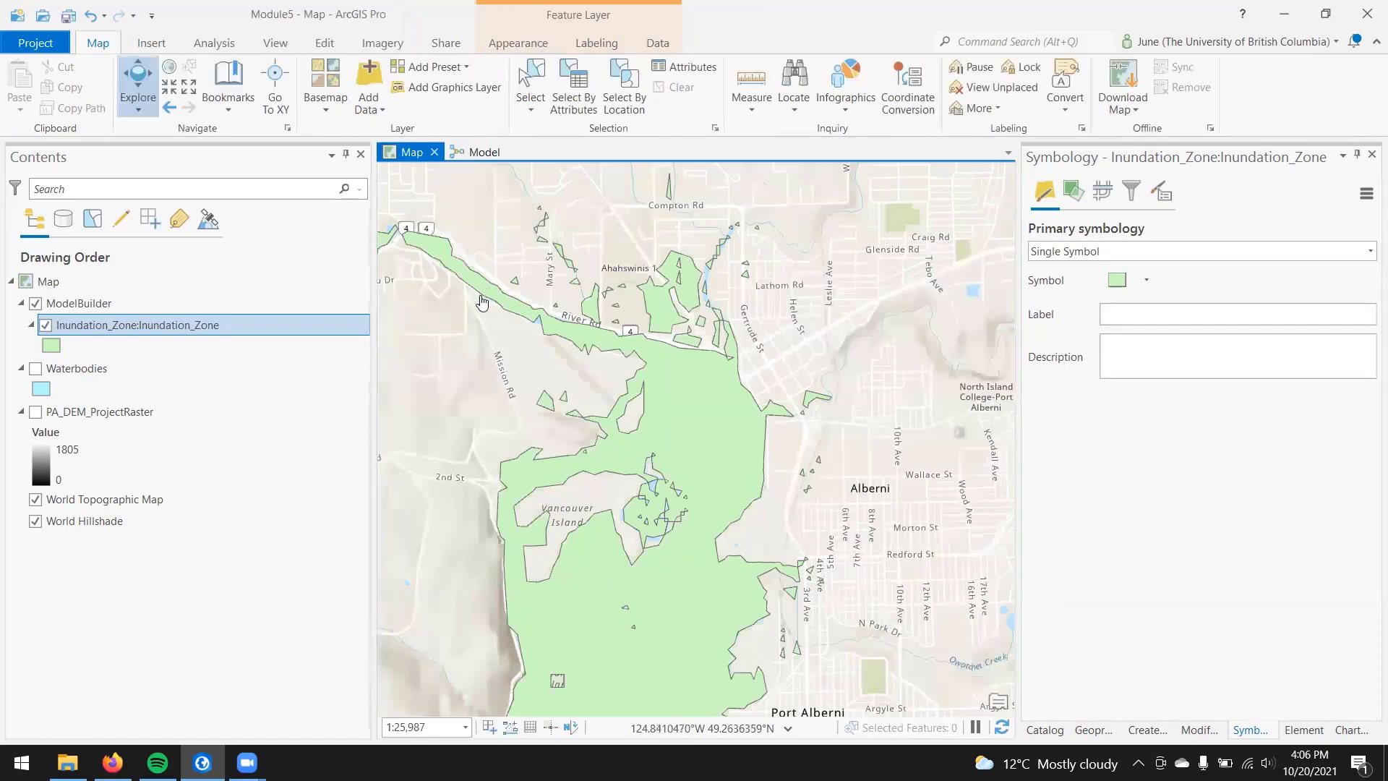